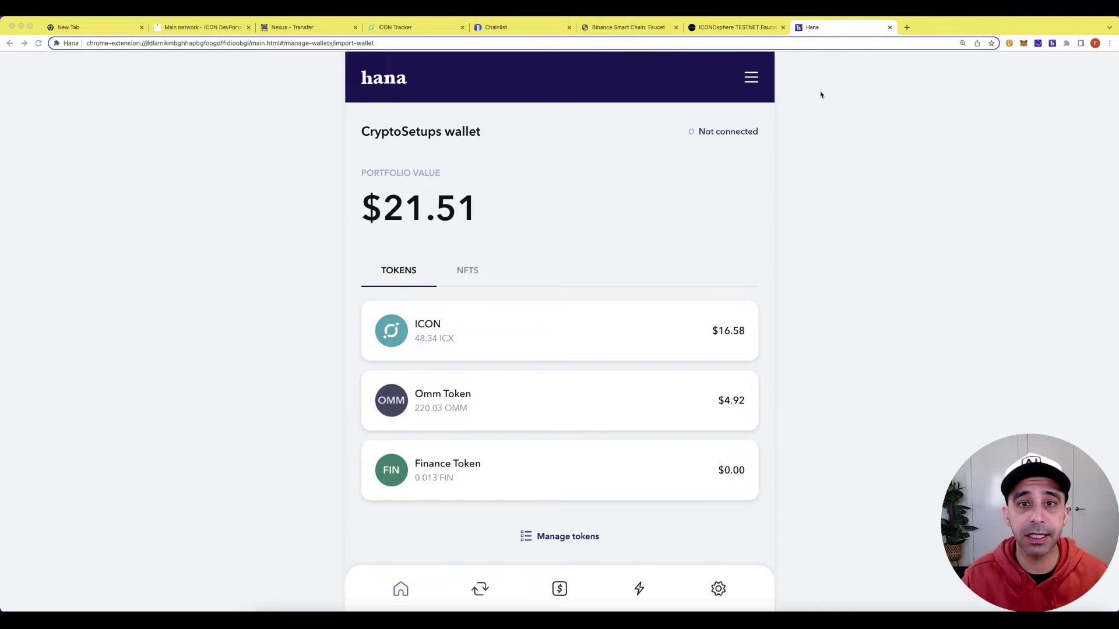
Switch the Hana wallet from Mainnet to the ICON Lisbon testnet, then go to Chainlist.
left_click(754, 81)
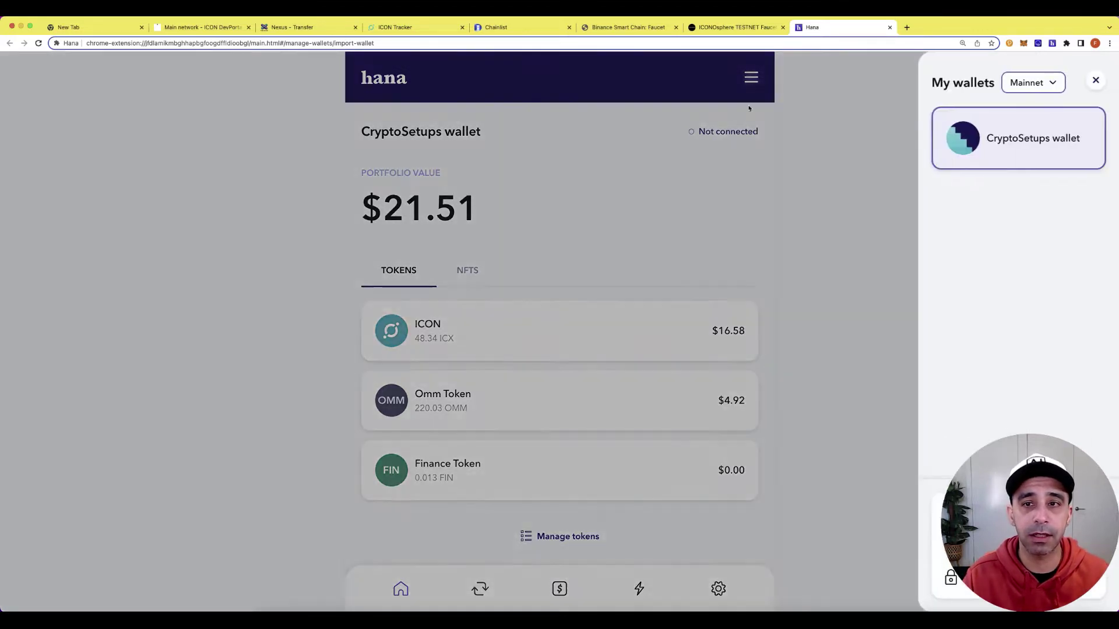
left_click(1035, 85)
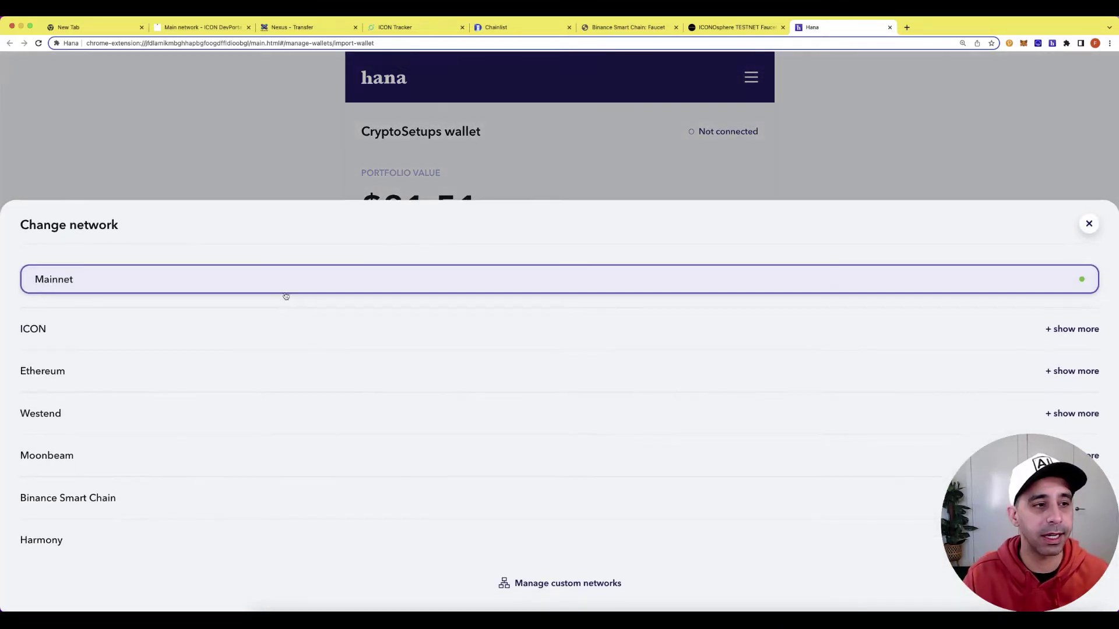
left_click(1062, 329)
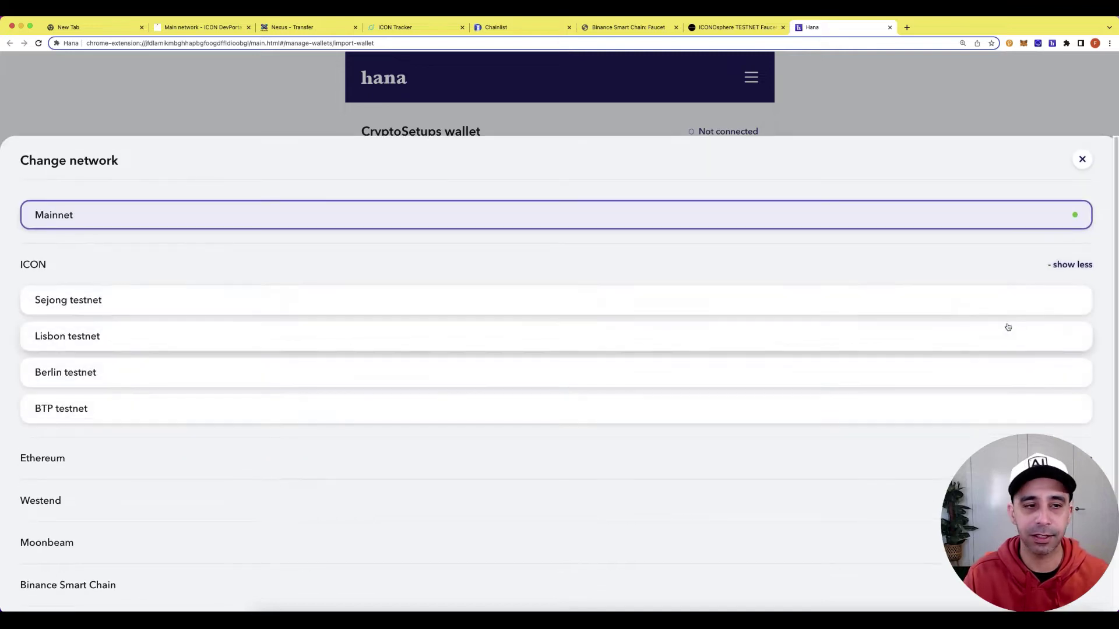
left_click(74, 336)
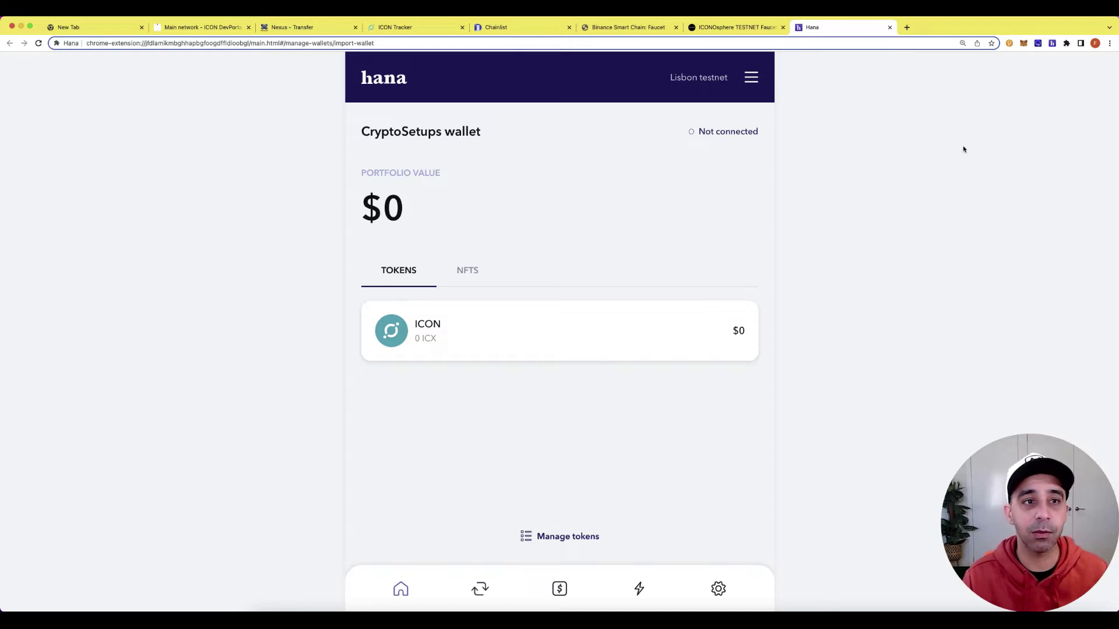
left_click(532, 35)
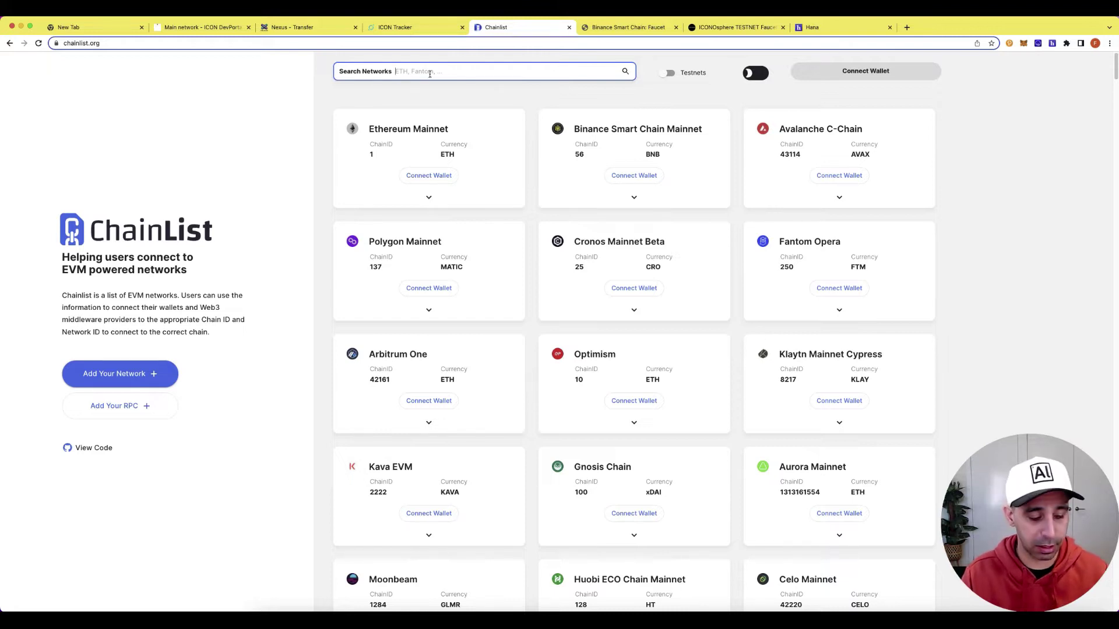
Search Chainlist for 'b' with testnets included and connect MetaMask.
left_click(430, 73)
type("bsc")
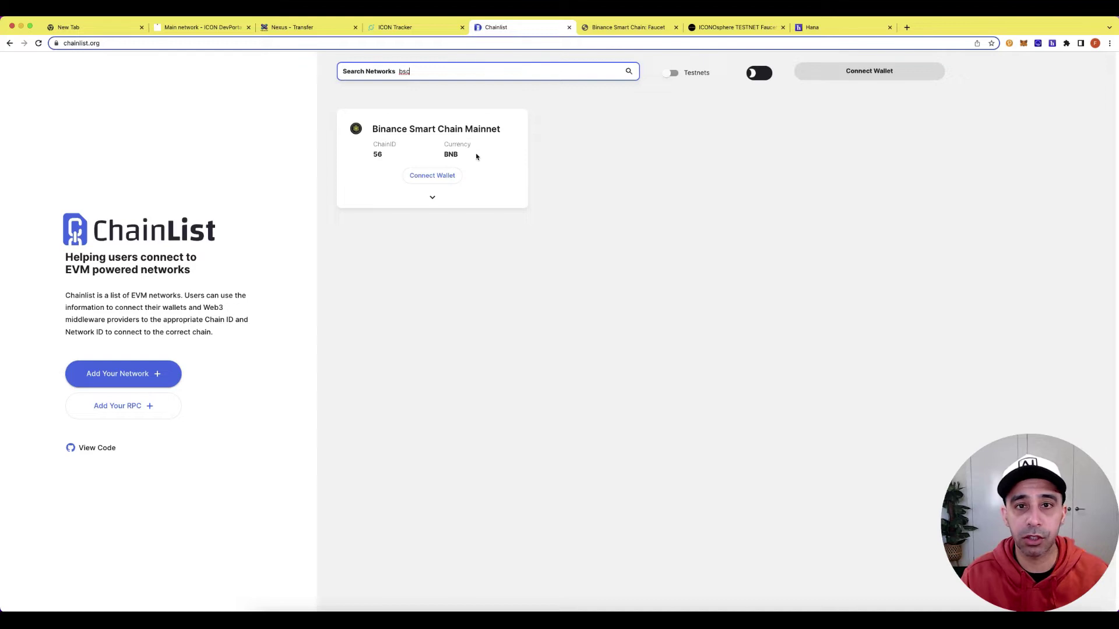
left_click(674, 74)
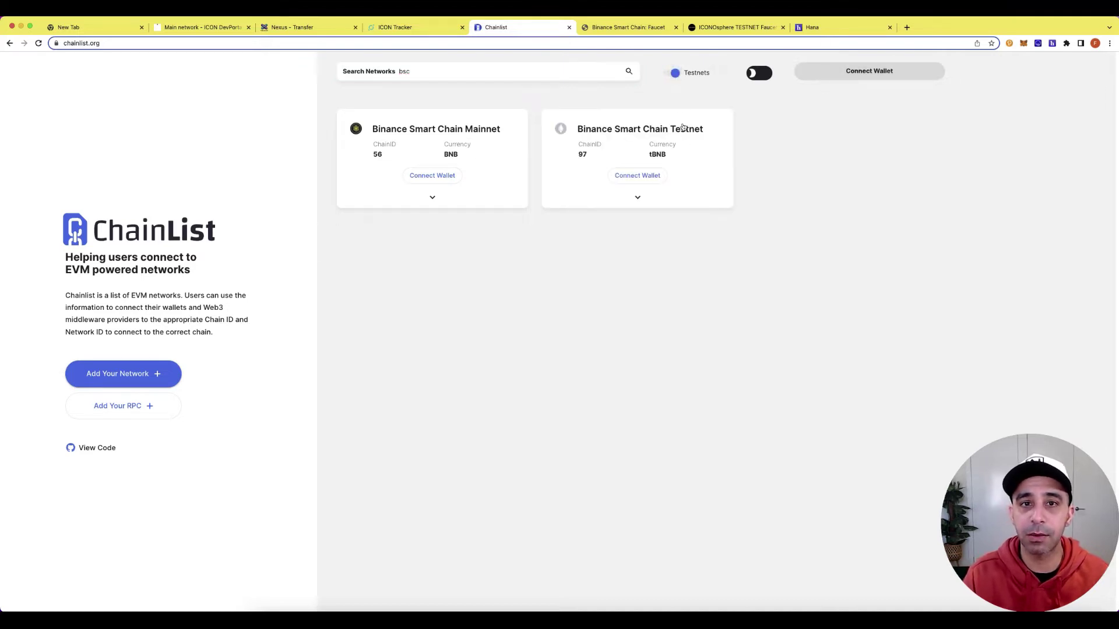
left_click(644, 183)
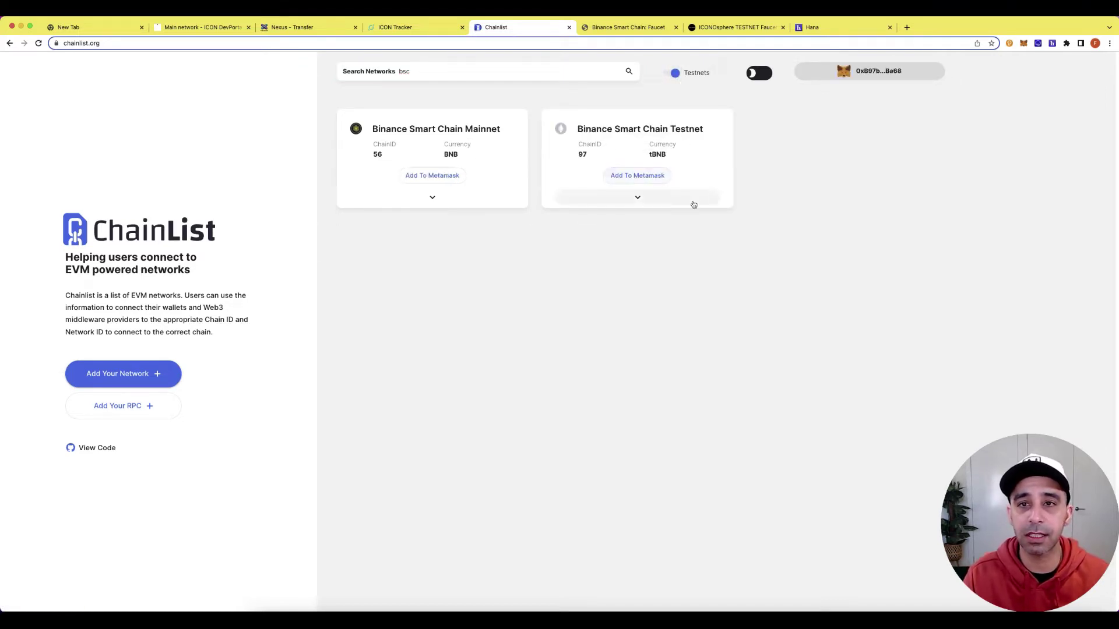
Add Binance Smart Chain Testnet to MetaMask, switch to it and confirm its 0 TBNB balance.
left_click(648, 181)
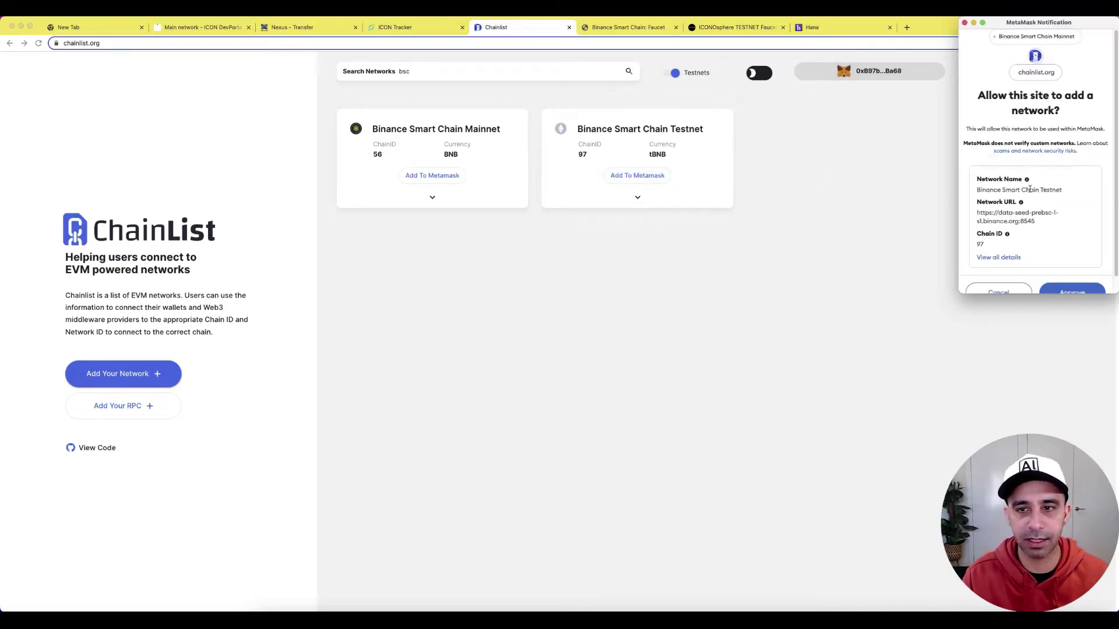
scroll(1034, 198, "down", 2)
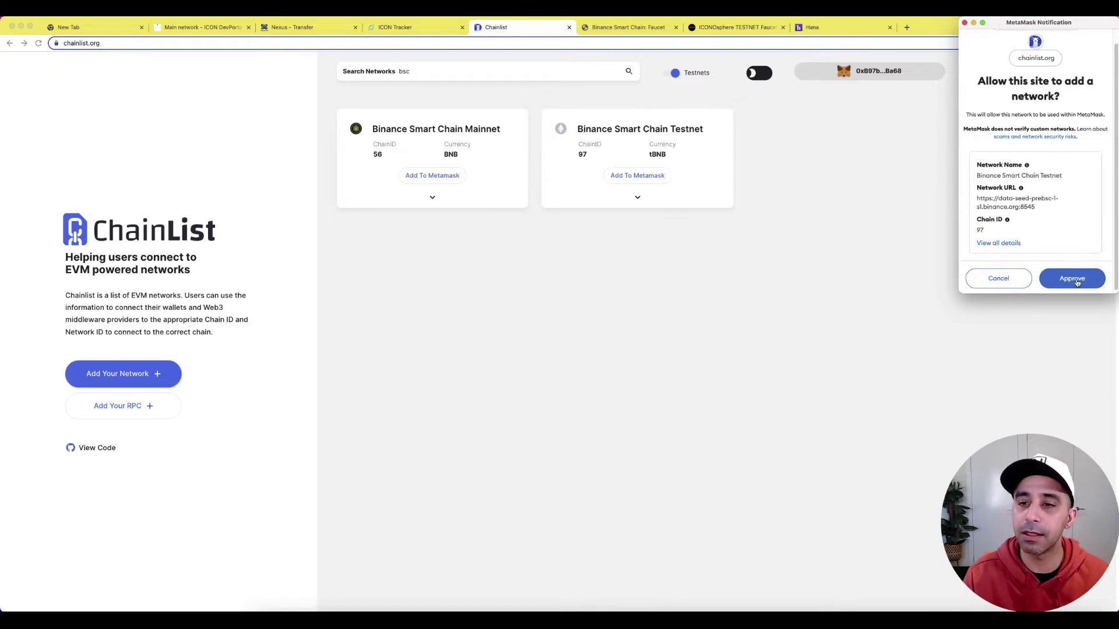
left_click(1075, 282)
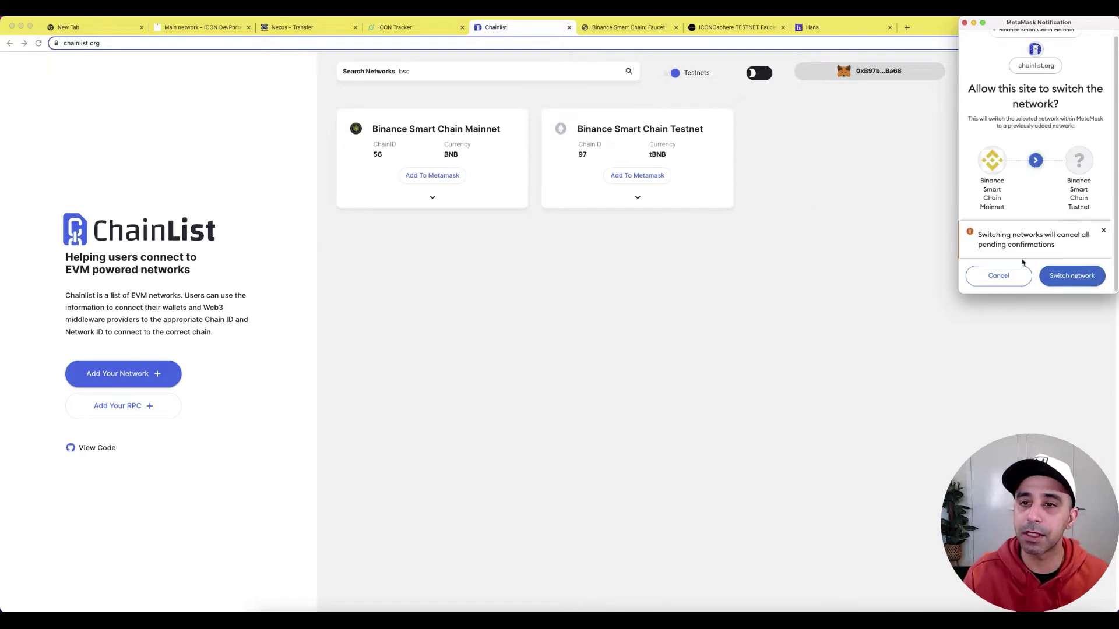
left_click(1078, 276)
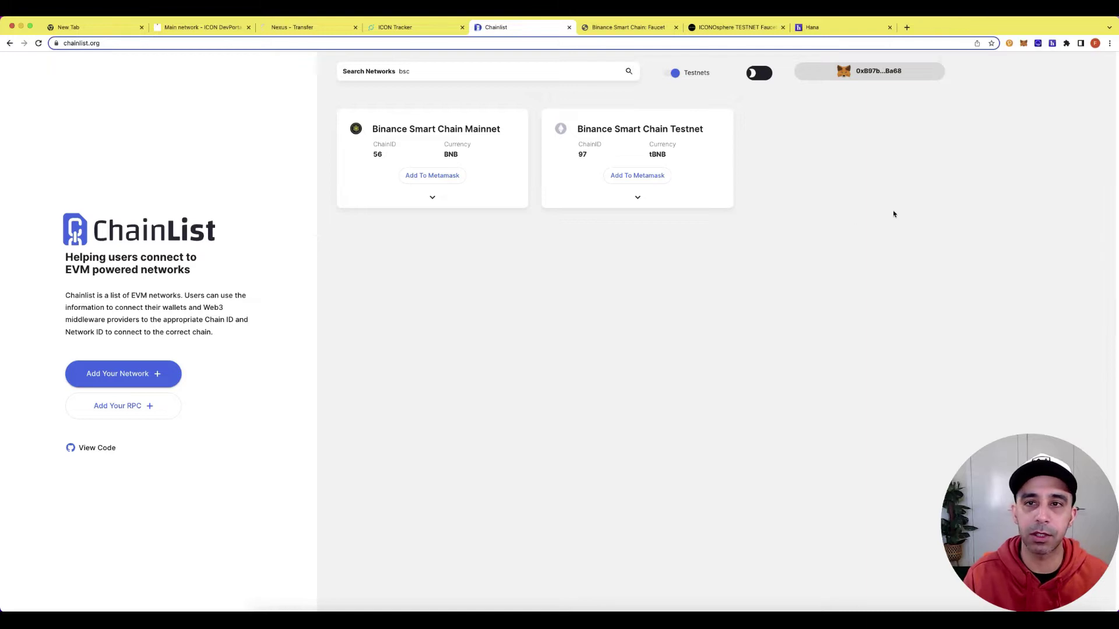
left_click(1024, 44)
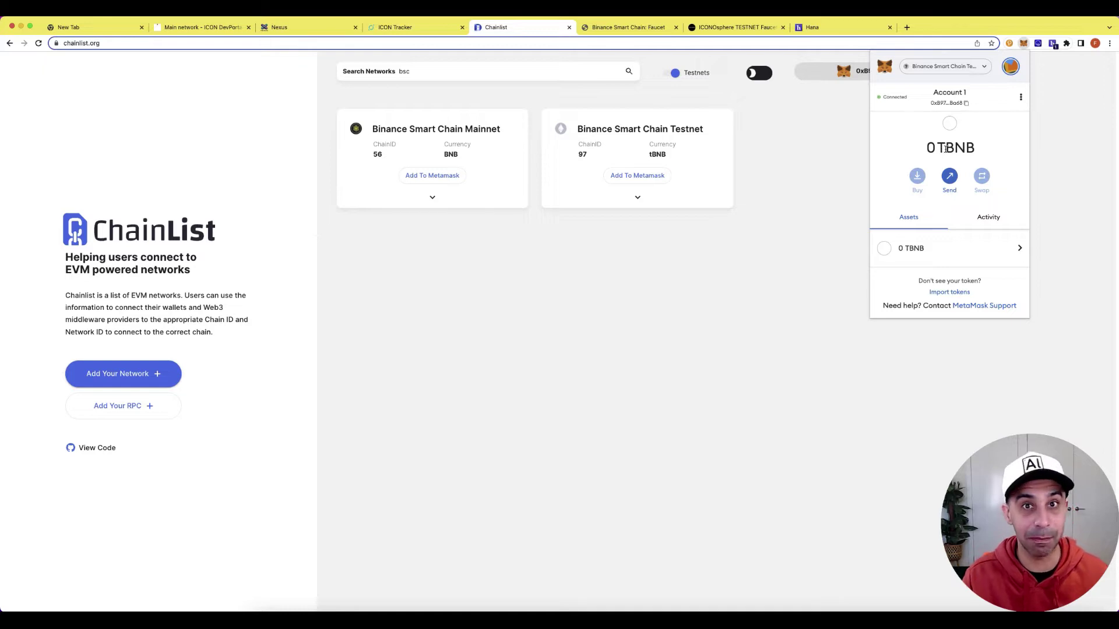
left_click(779, 155)
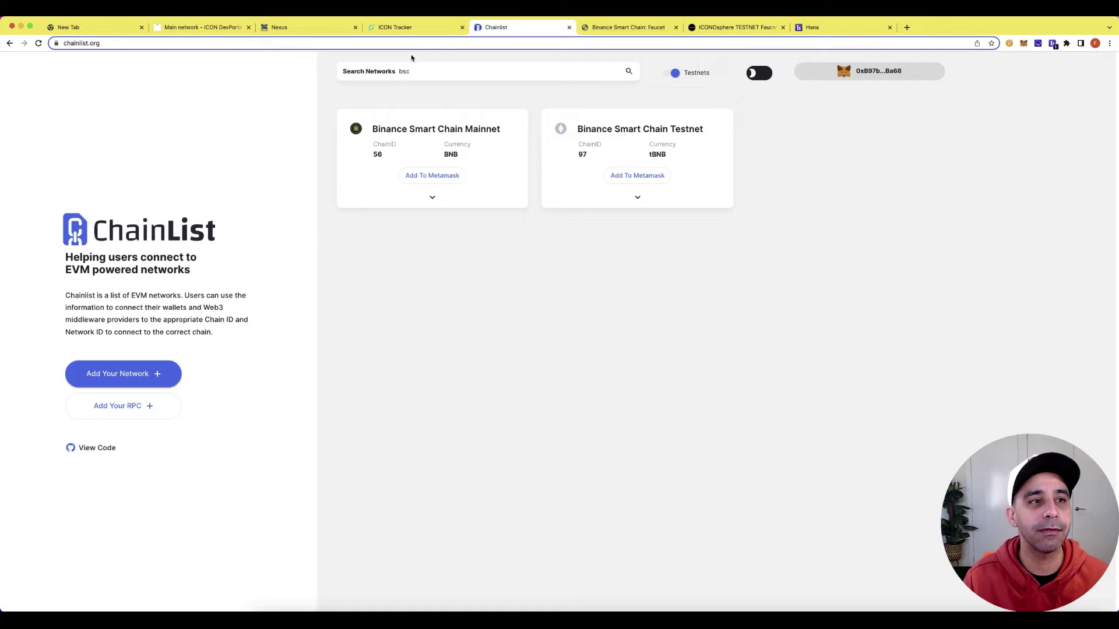
Review the Lisbon testnet details and faucet links on ICON's networks page, then go to the ICONOsphere faucet.
left_click(203, 27)
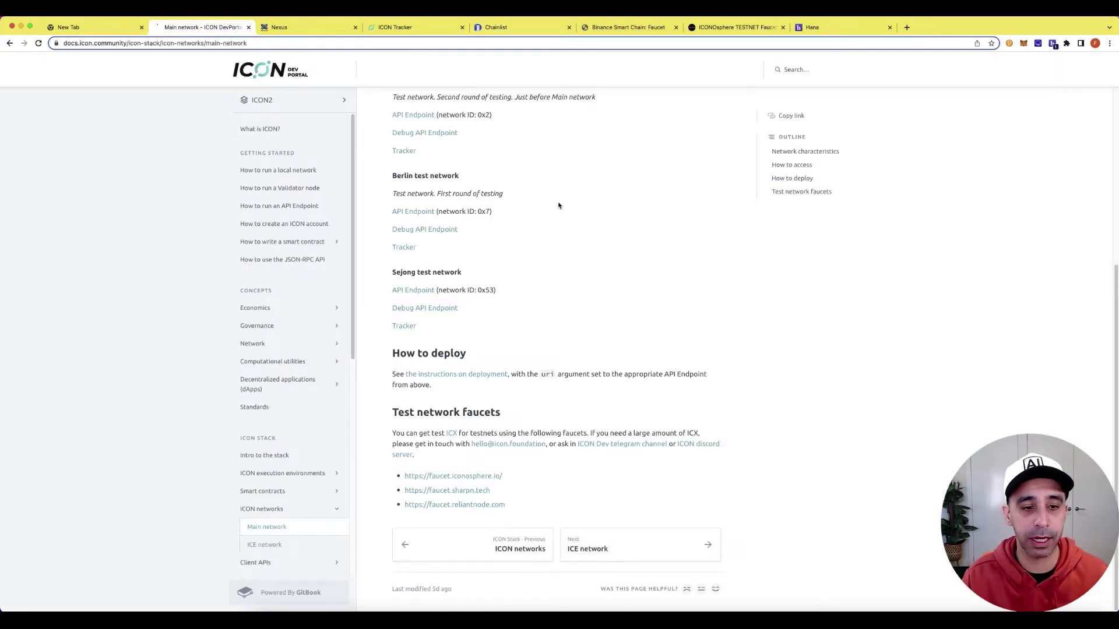
scroll(562, 210, "up", 2)
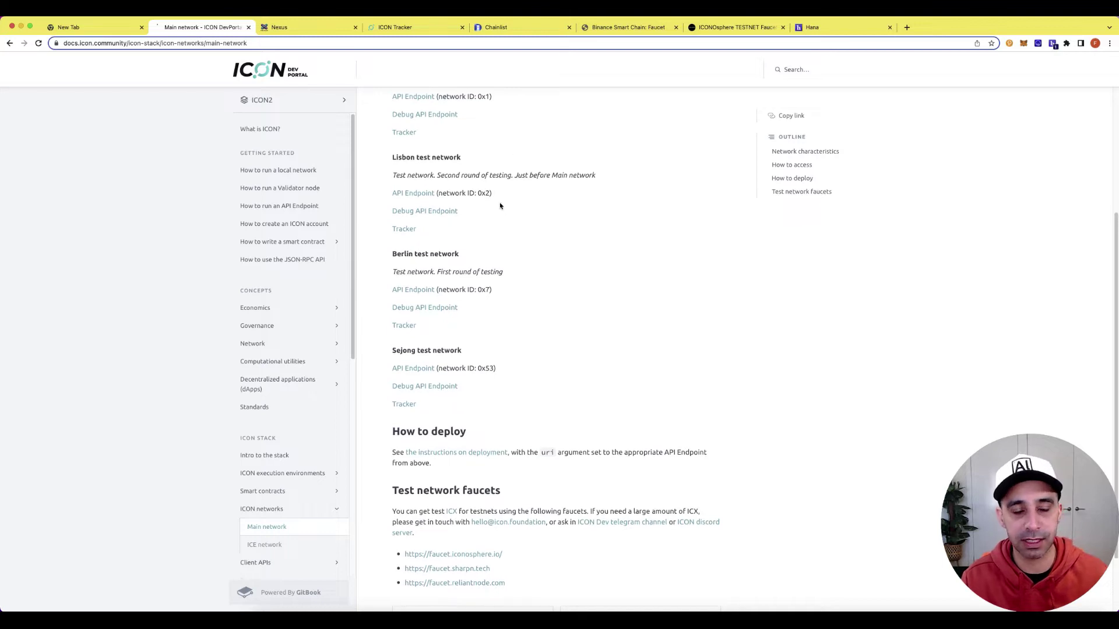
scroll(501, 205, "down", 2)
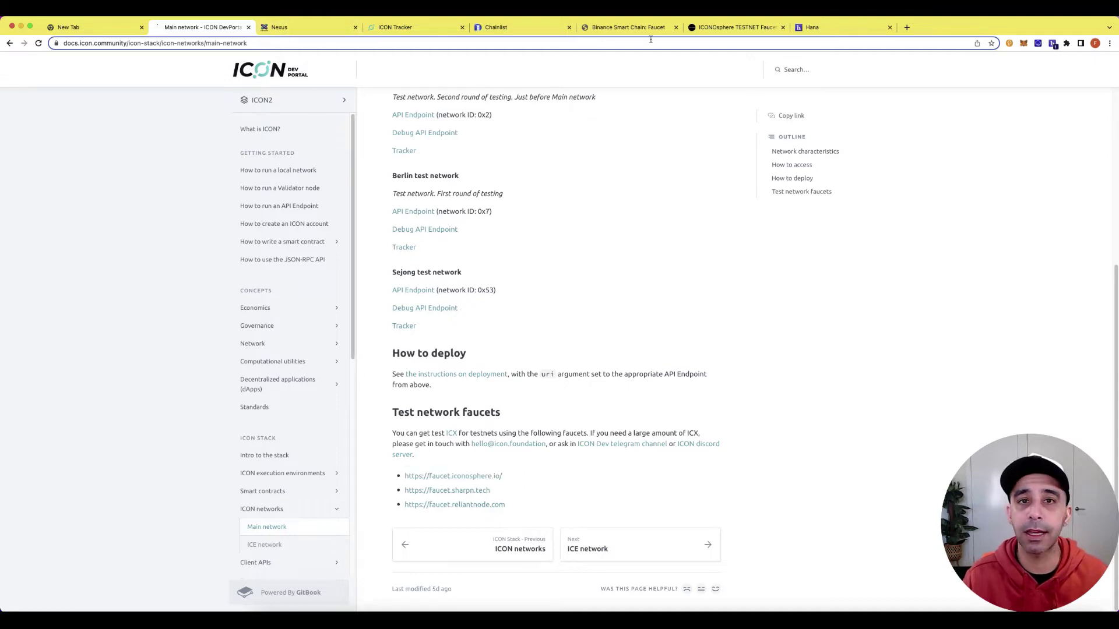
left_click(736, 29)
Keep the faucet on Lisbon (0x2) and copy the wallet's ICX receiving address from Hana.
left_click(897, 249)
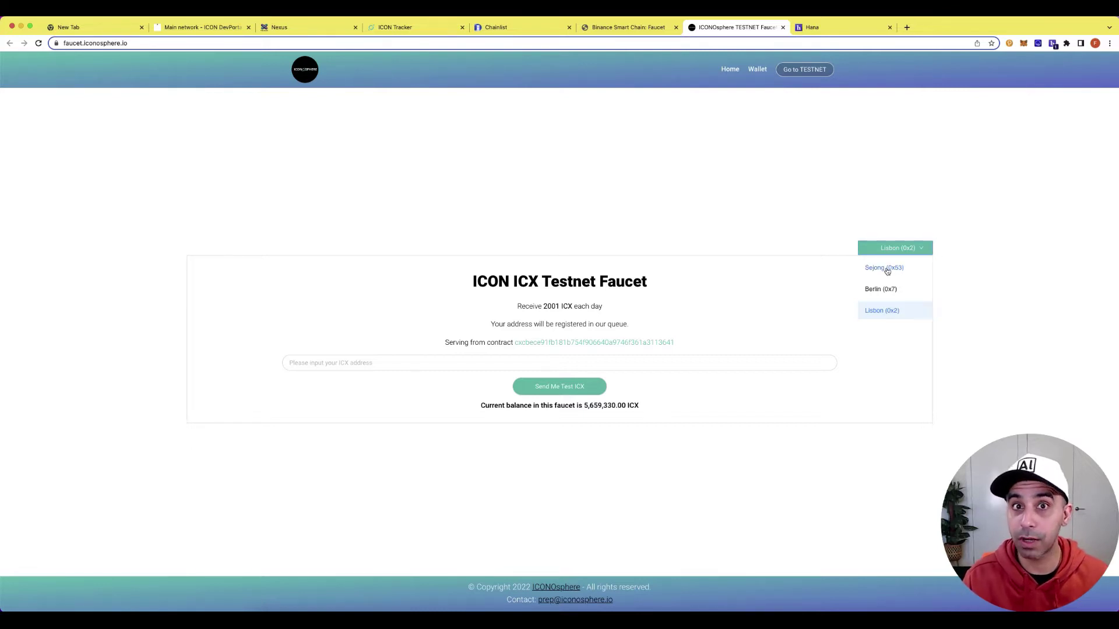
left_click(884, 313)
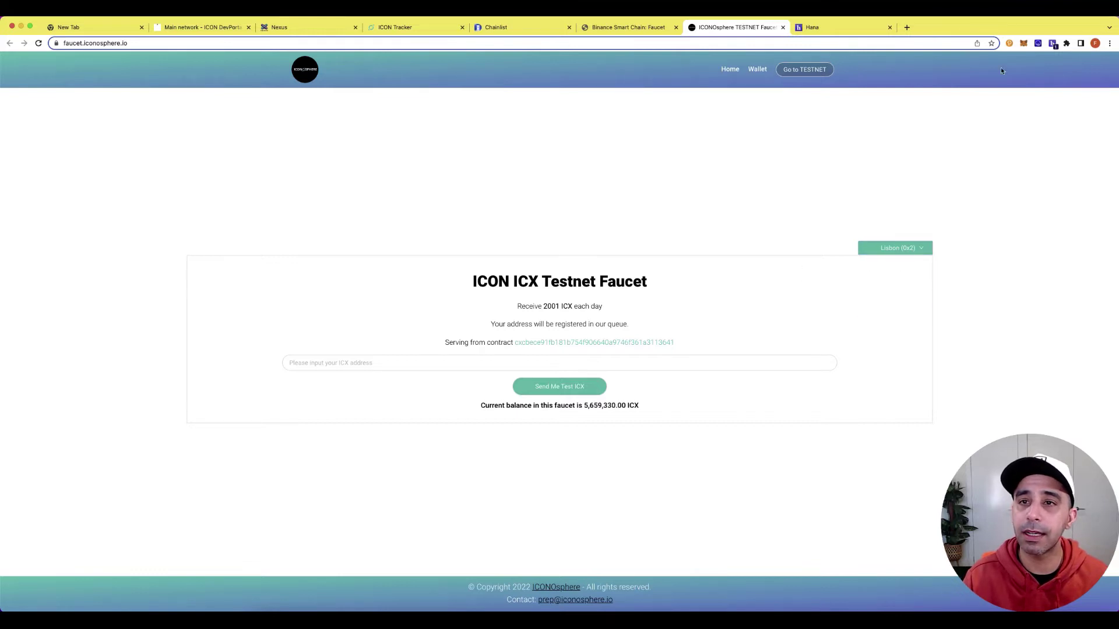
left_click(1052, 44)
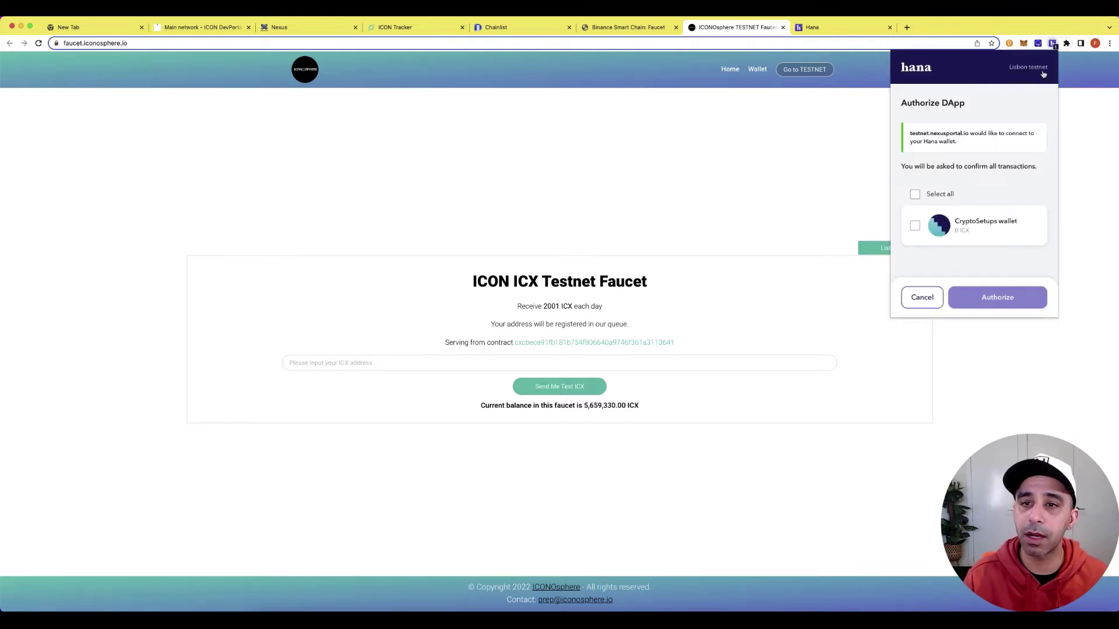
left_click(922, 297)
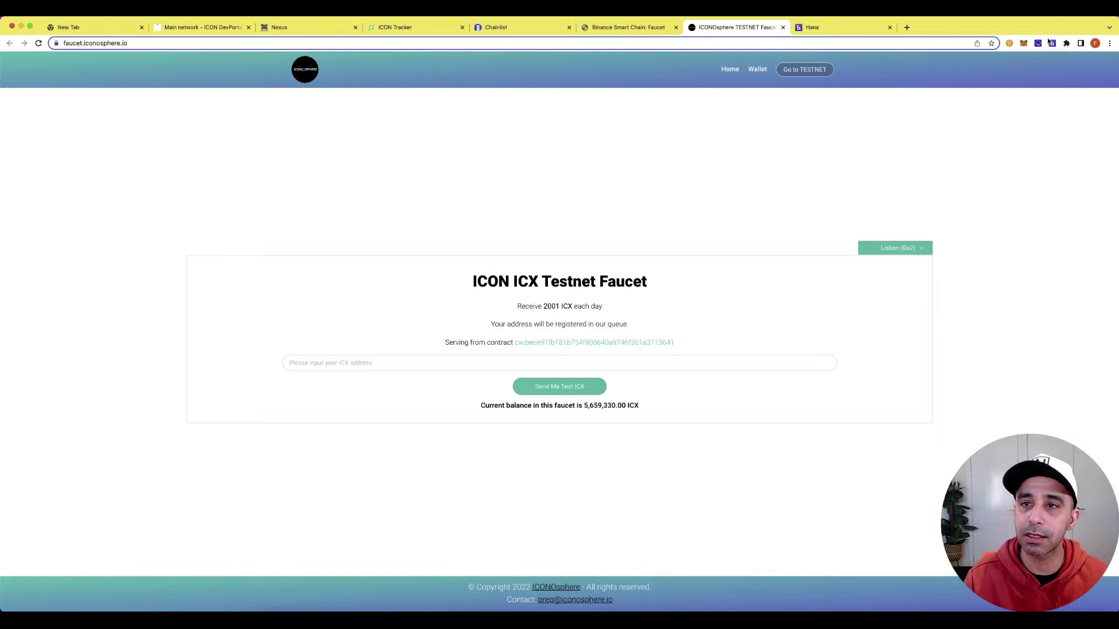
left_click(1052, 44)
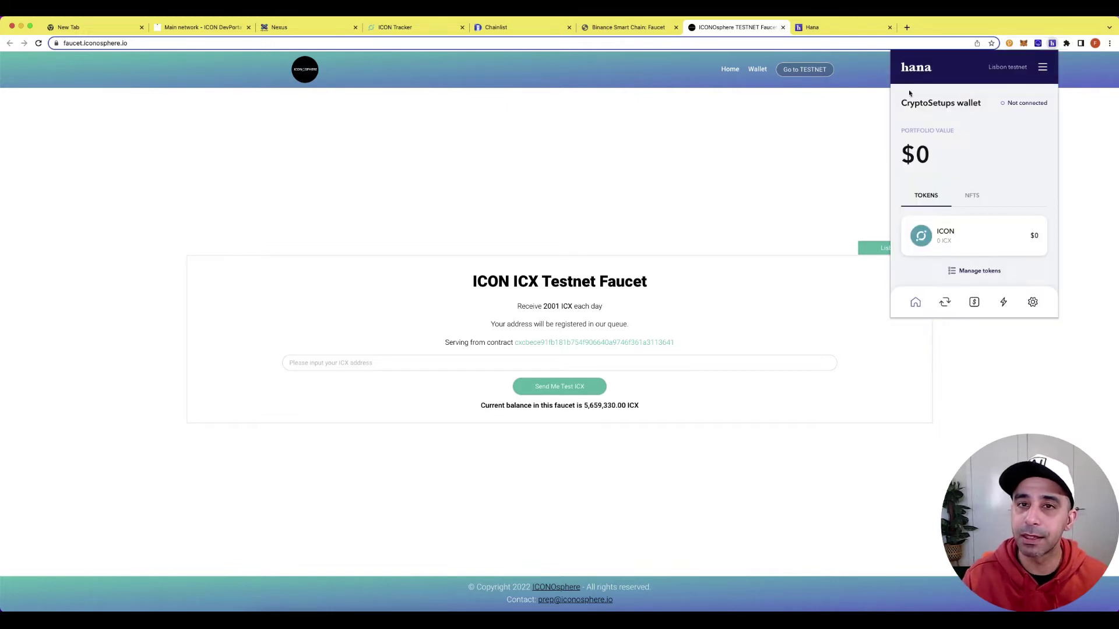
left_click(985, 230)
left_click(1011, 178)
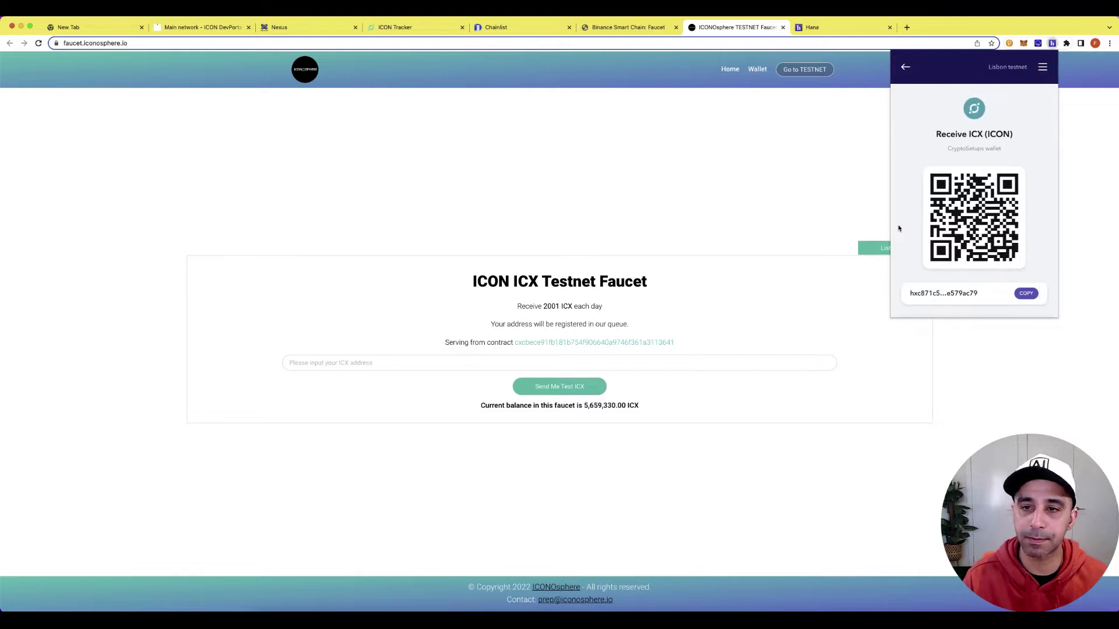
left_click(1032, 295)
Paste the address into the faucet, request test ICX, pass reCAPTCHA and check the new balance.
left_click(596, 357)
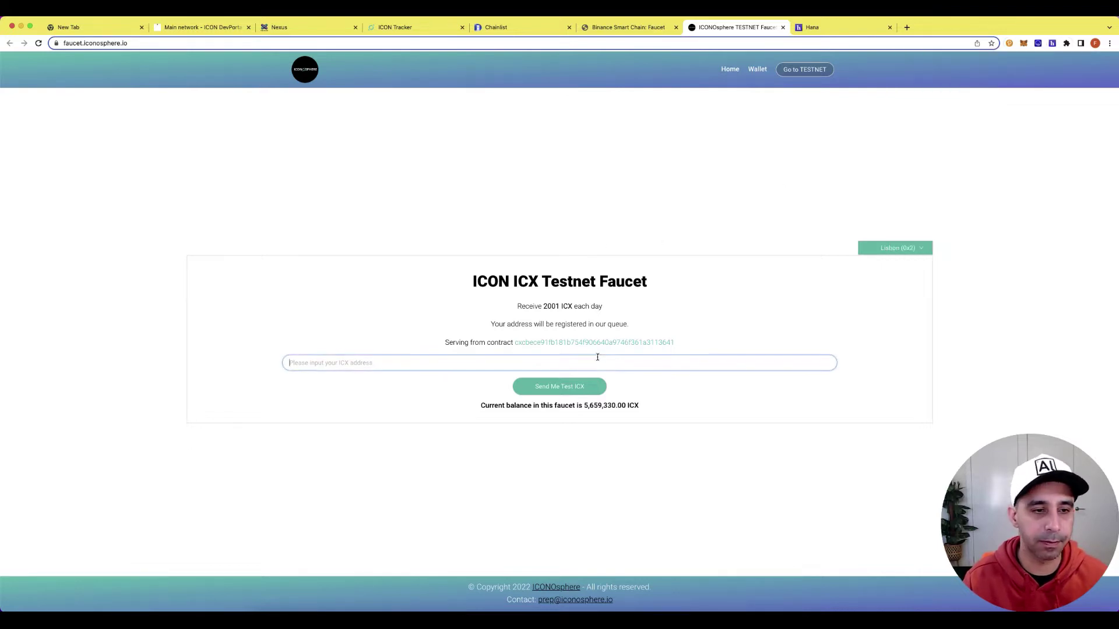
key("super+v")
left_click(586, 394)
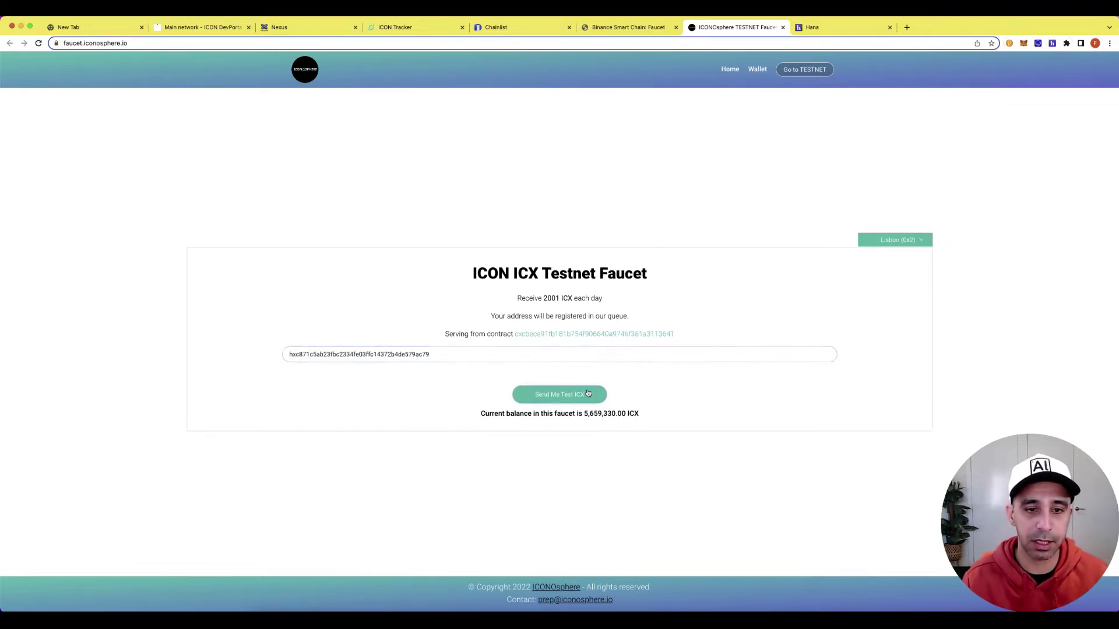
left_click(503, 374)
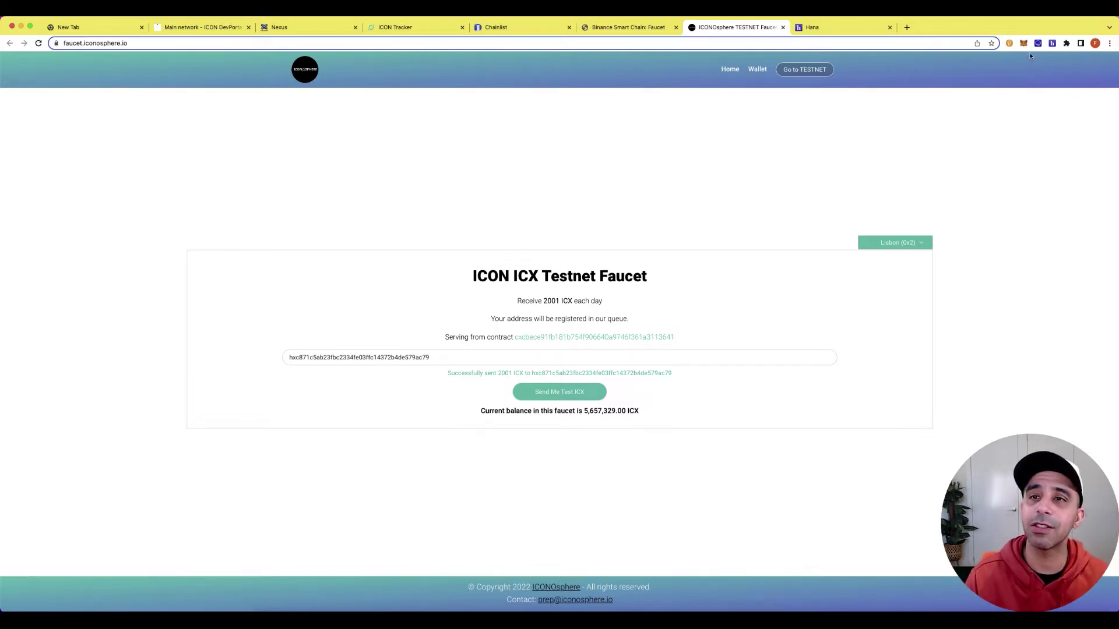
left_click(1052, 44)
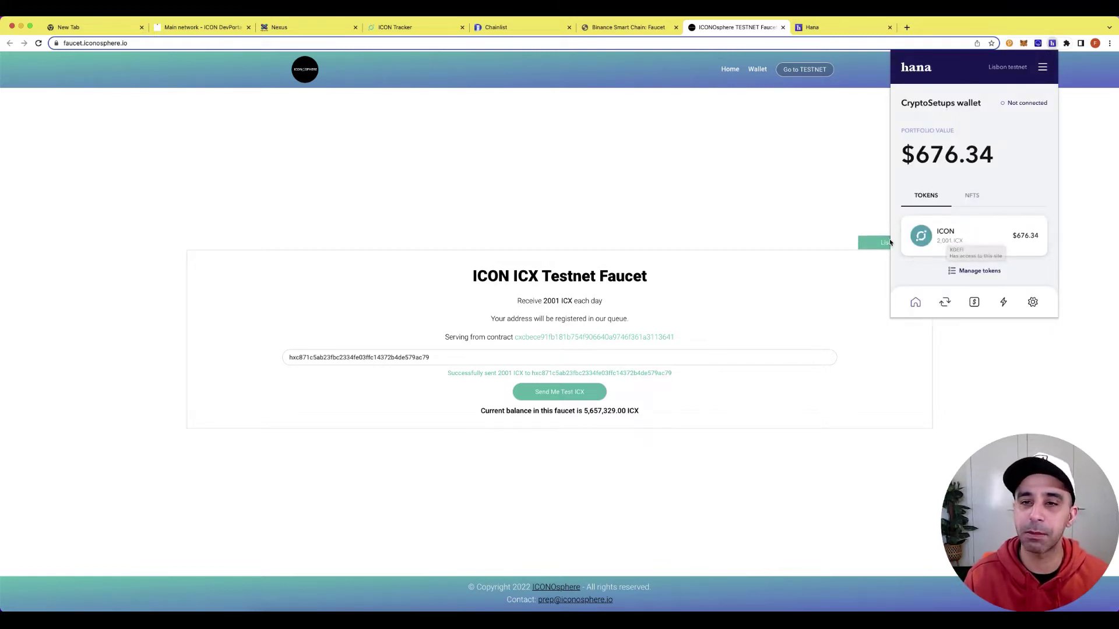
left_click(826, 204)
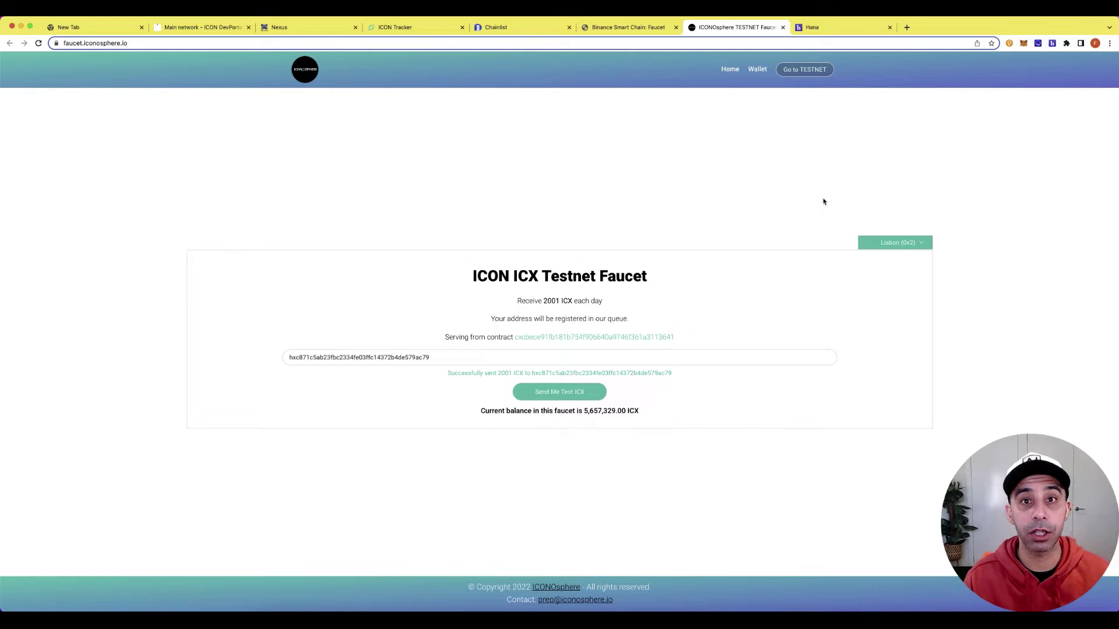
Request test BNB from the Binance Smart Chain faucet, then confirm Hana shows 2,001 ICX ($676.34).
left_click(635, 28)
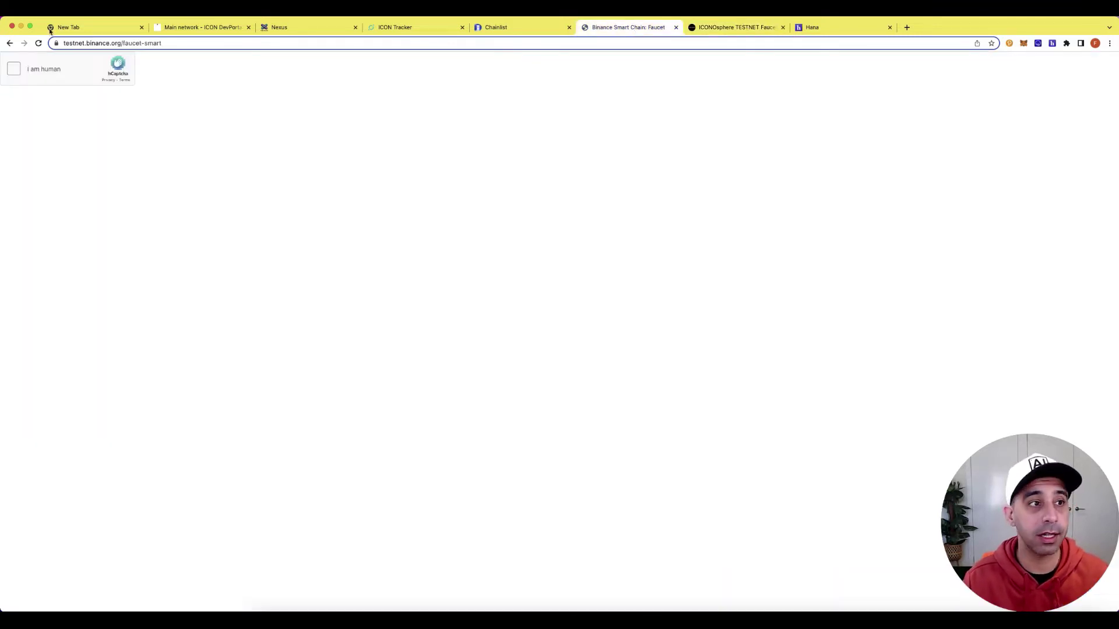
left_click(39, 44)
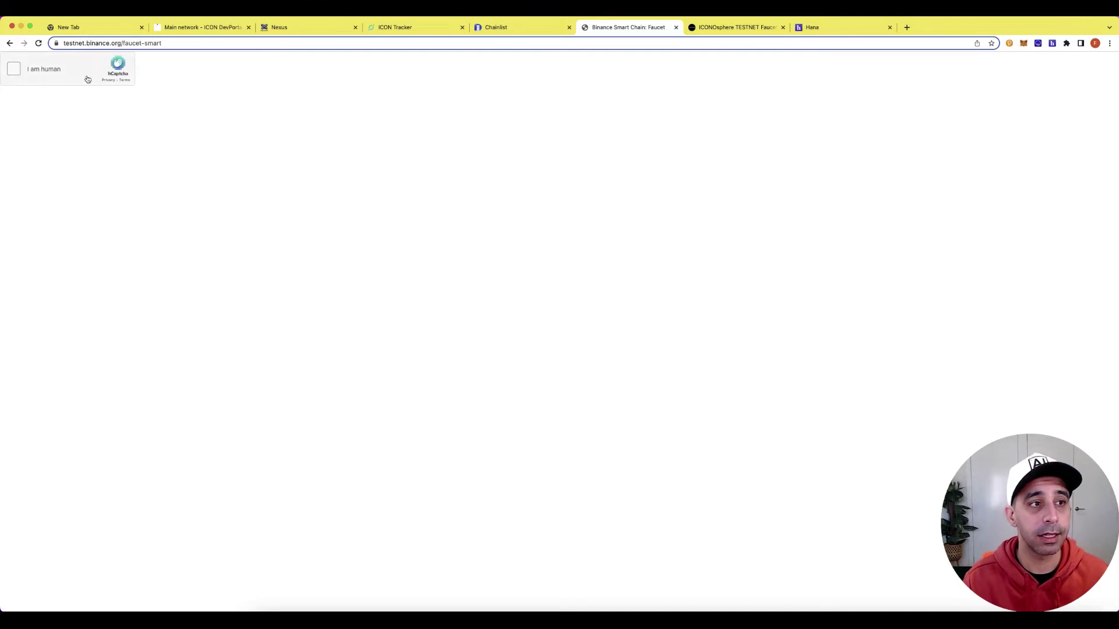
left_click(14, 74)
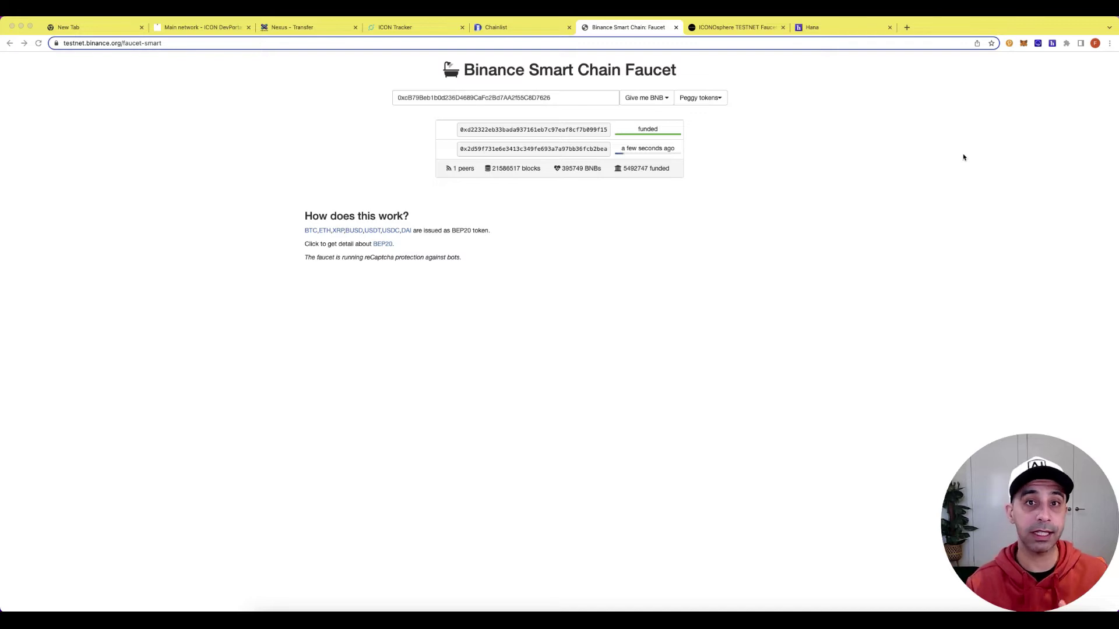
left_click(1053, 44)
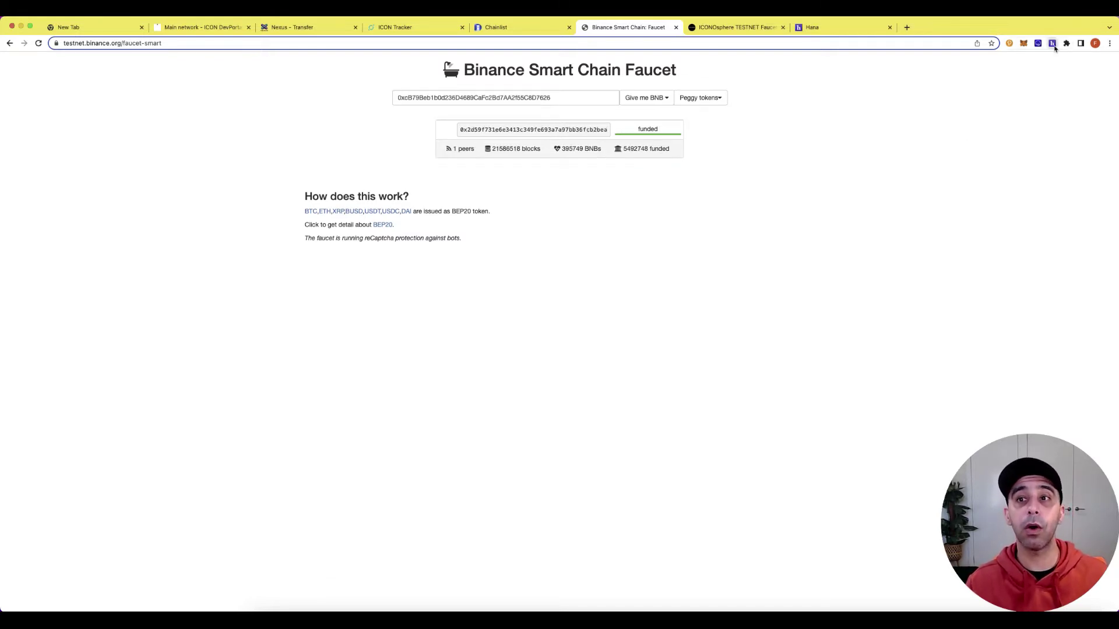
left_click(791, 125)
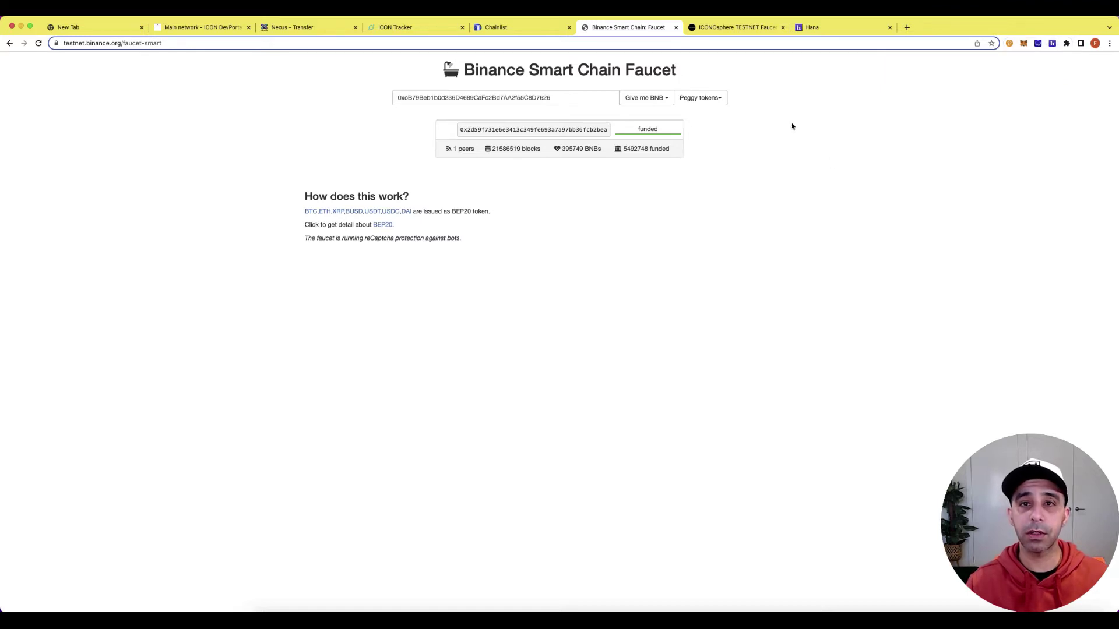
left_click(833, 27)
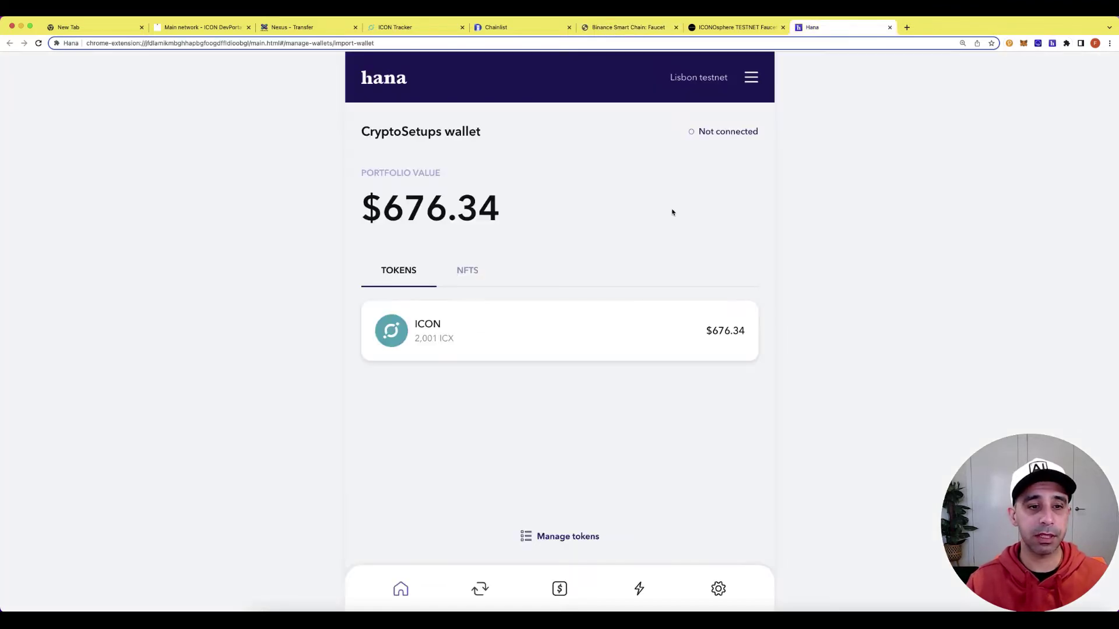
Add BNB to Hana's managed tokens as a custom token using its pasted contract address.
left_click(571, 536)
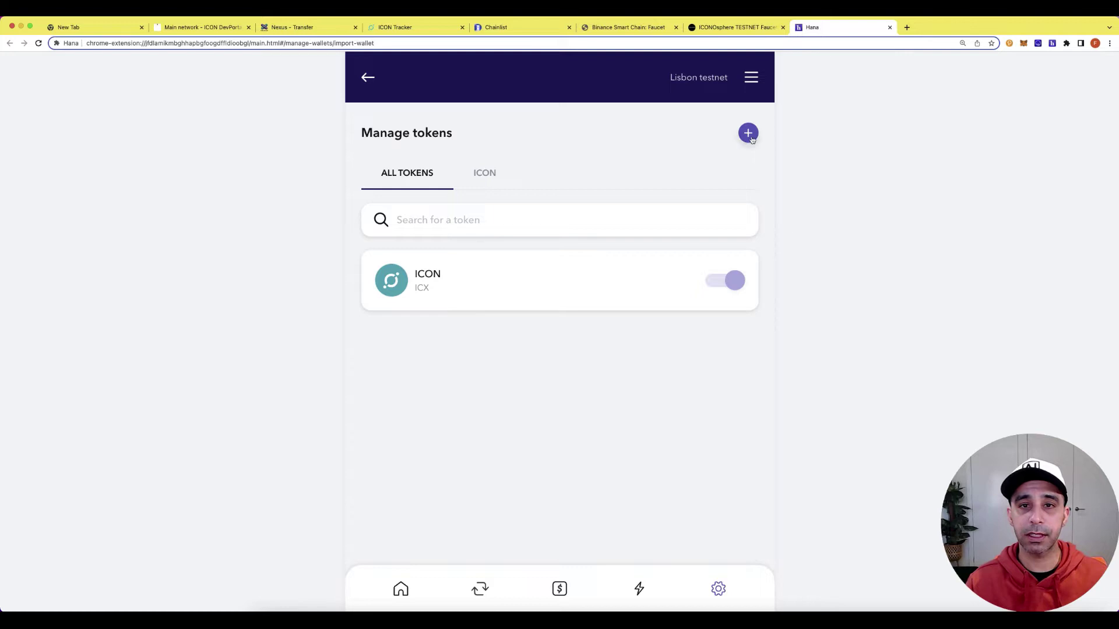
left_click(748, 133)
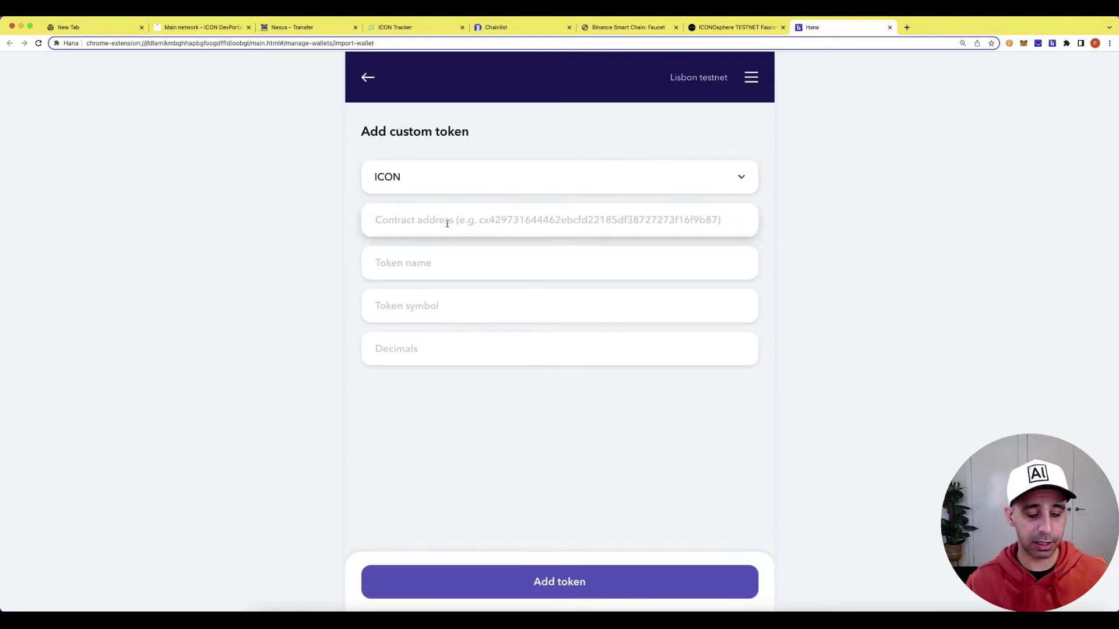
key("super+v")
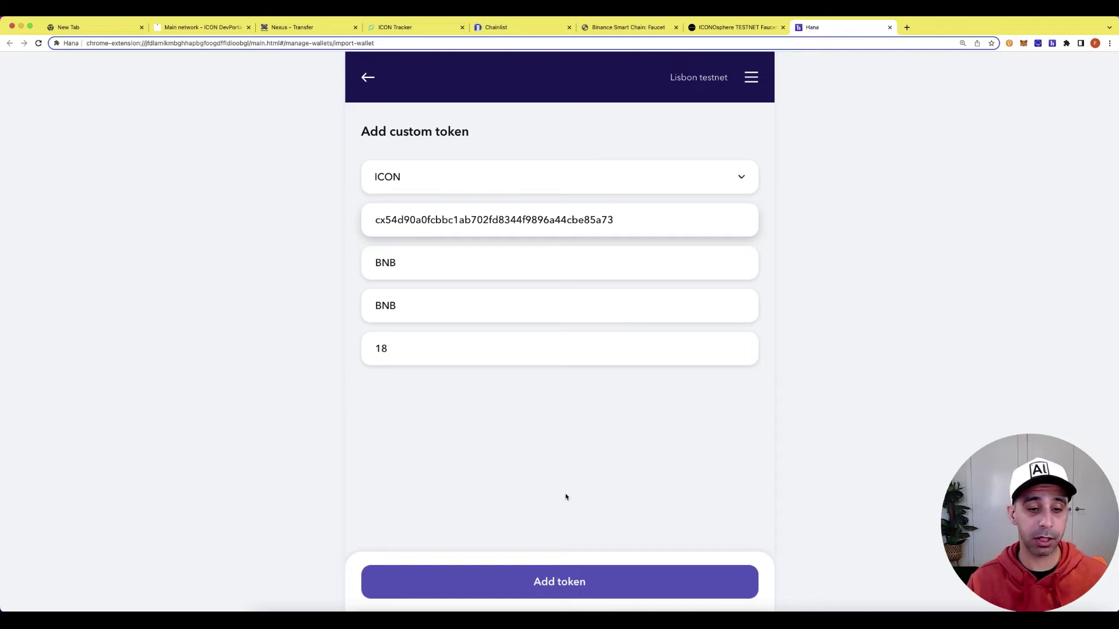
left_click(576, 572)
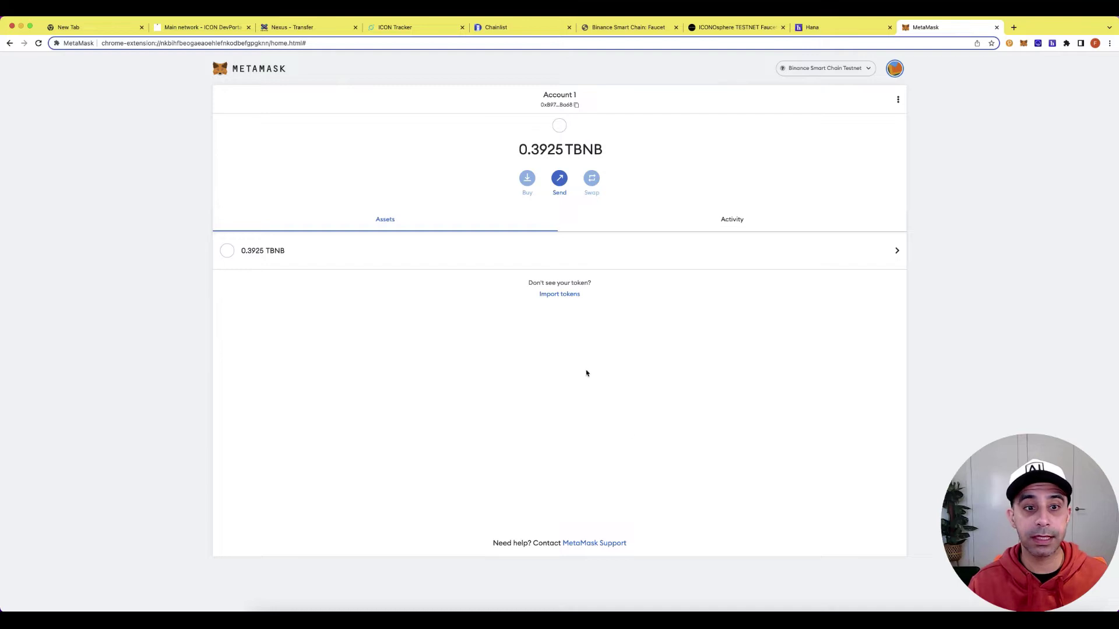
Import the ICX token into MetaMask on BSC Testnet by contract address and verify it shows 0 ICX.
left_click(561, 294)
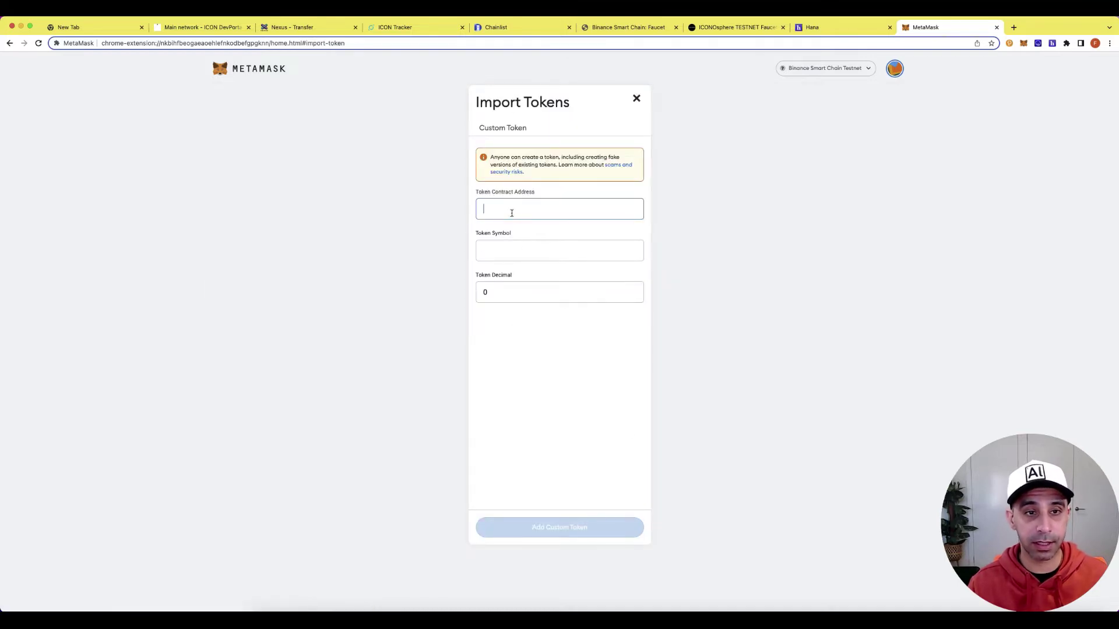
key("super+v")
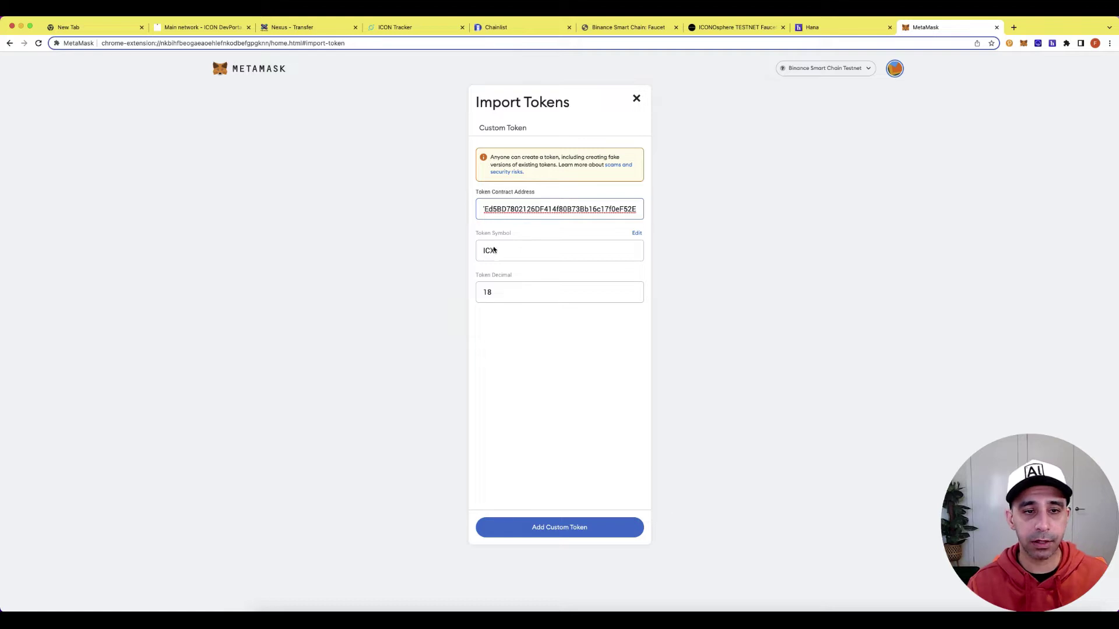
left_click(581, 529)
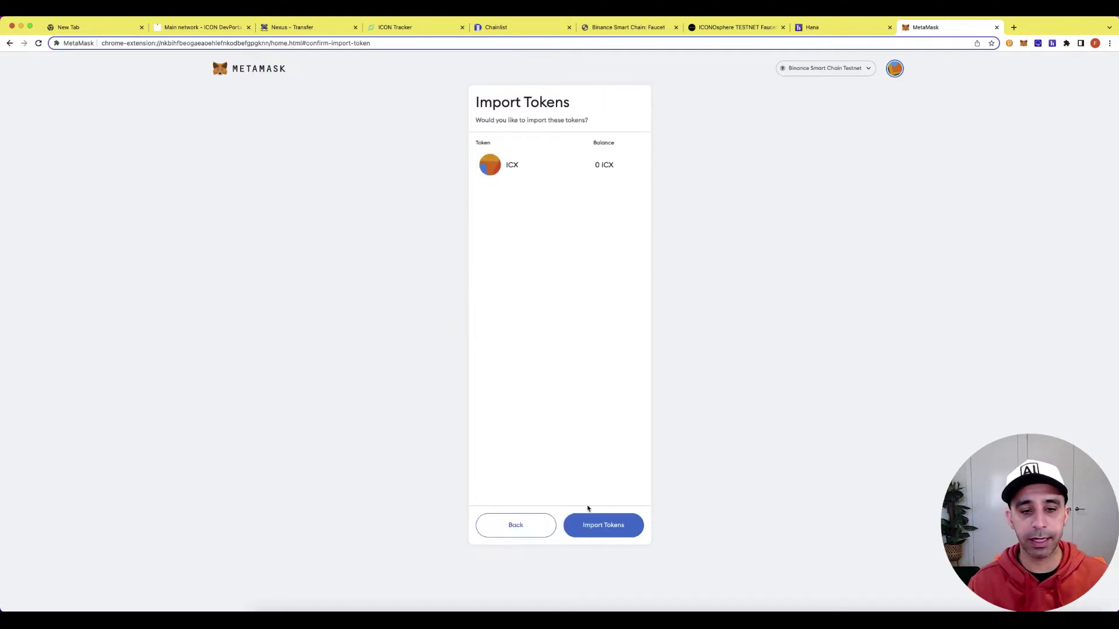
left_click(616, 527)
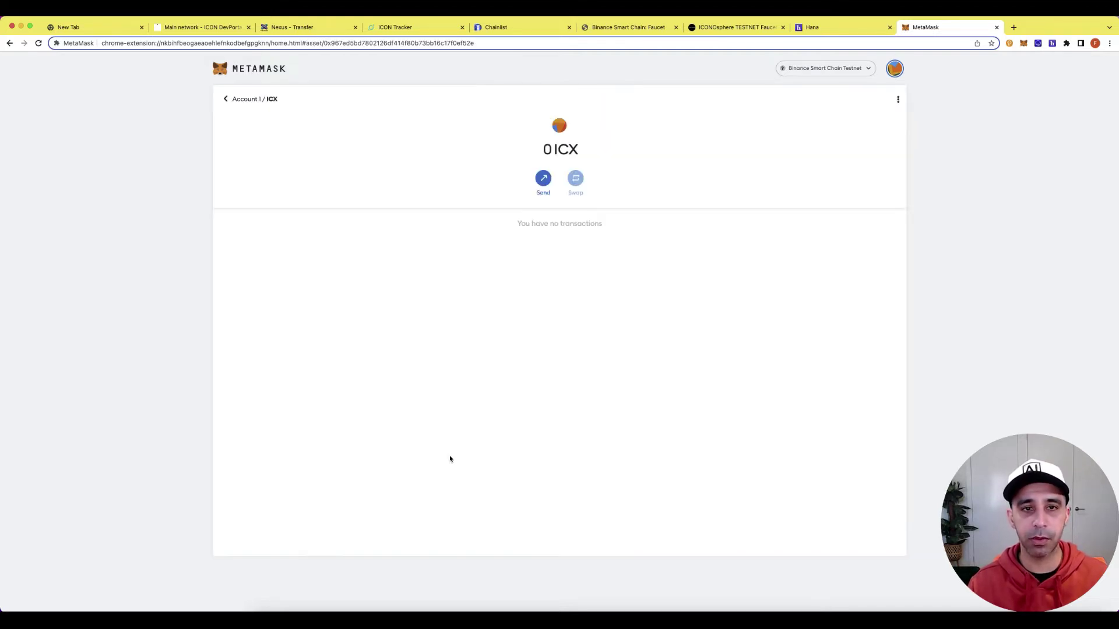
left_click(1022, 47)
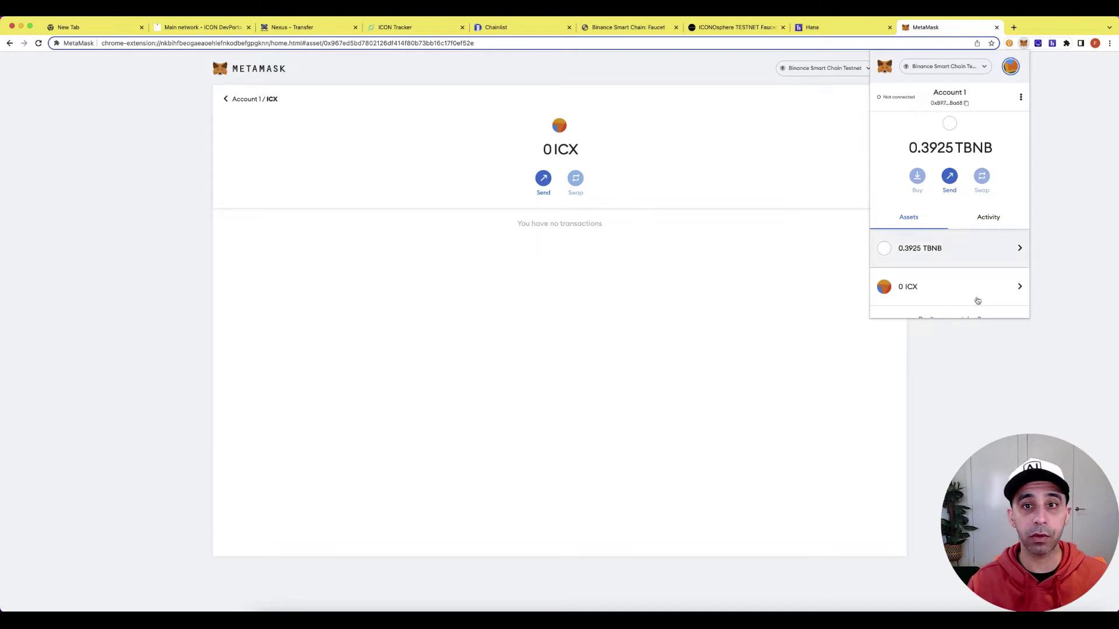
left_click(1084, 351)
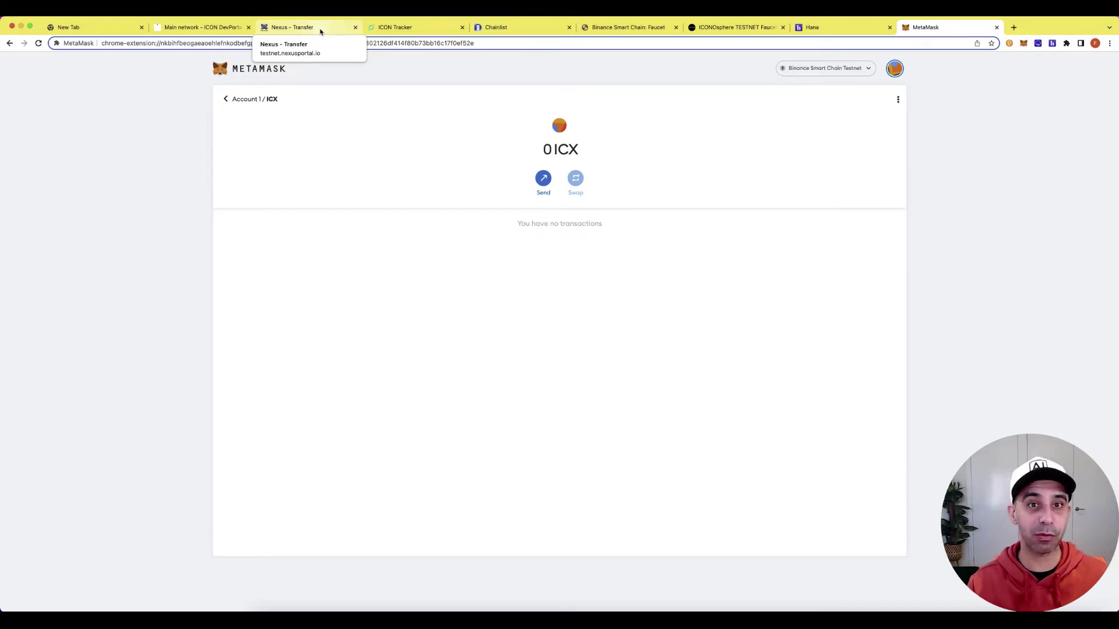
Reload the Nexus transfer page, read the Terms of Use, then bring up the Connect a wallet dialog.
left_click(319, 32)
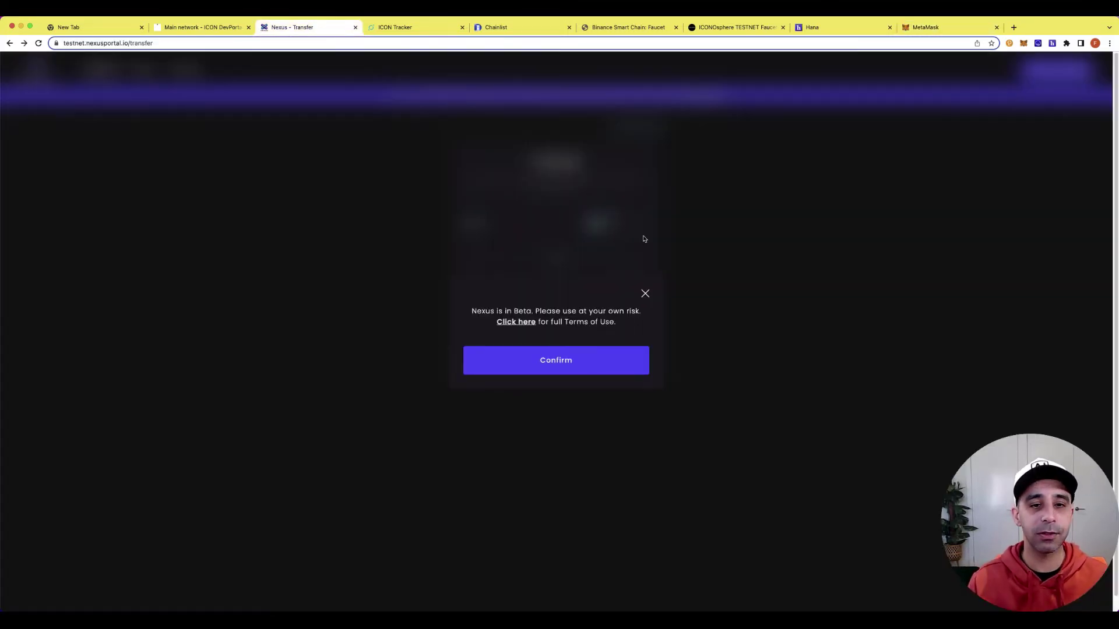
left_click(39, 43)
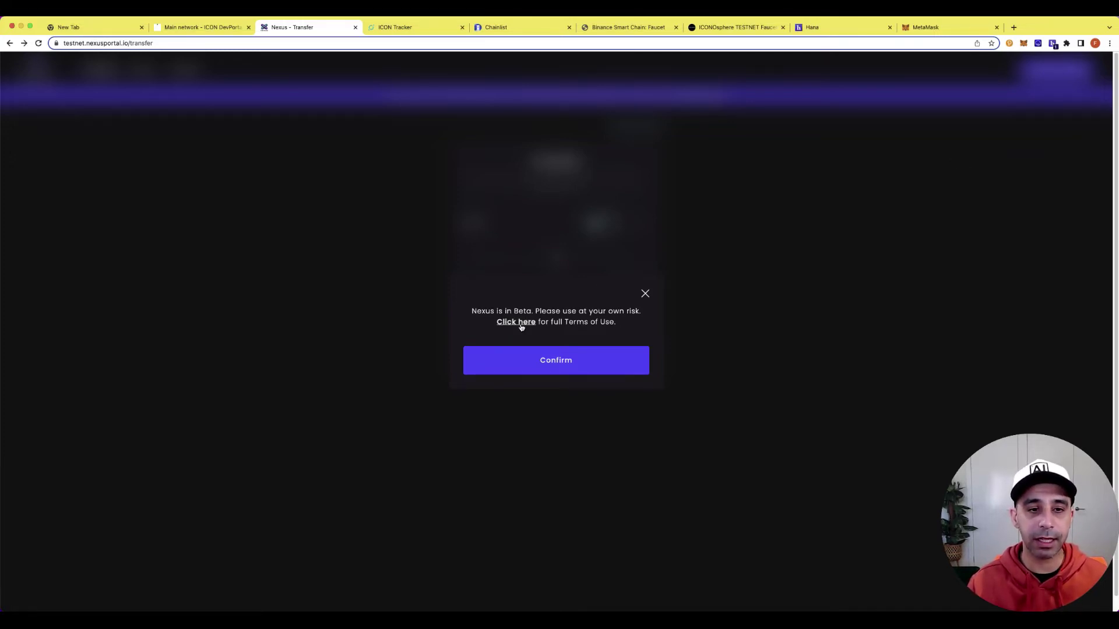
left_click(519, 322)
scroll(757, 297, "down", 1)
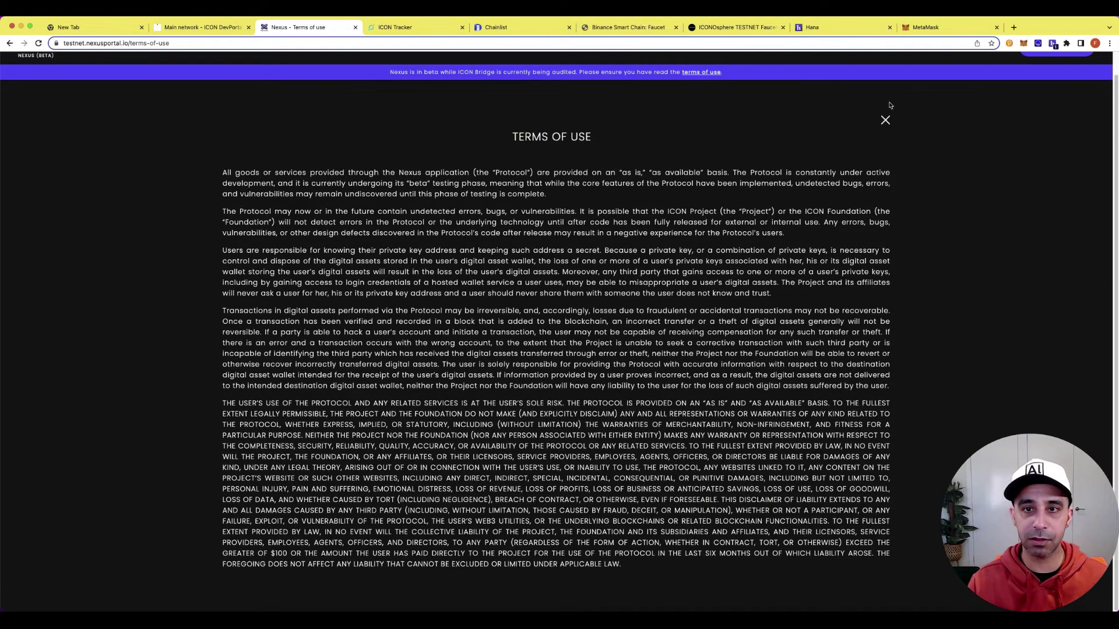
left_click(885, 120)
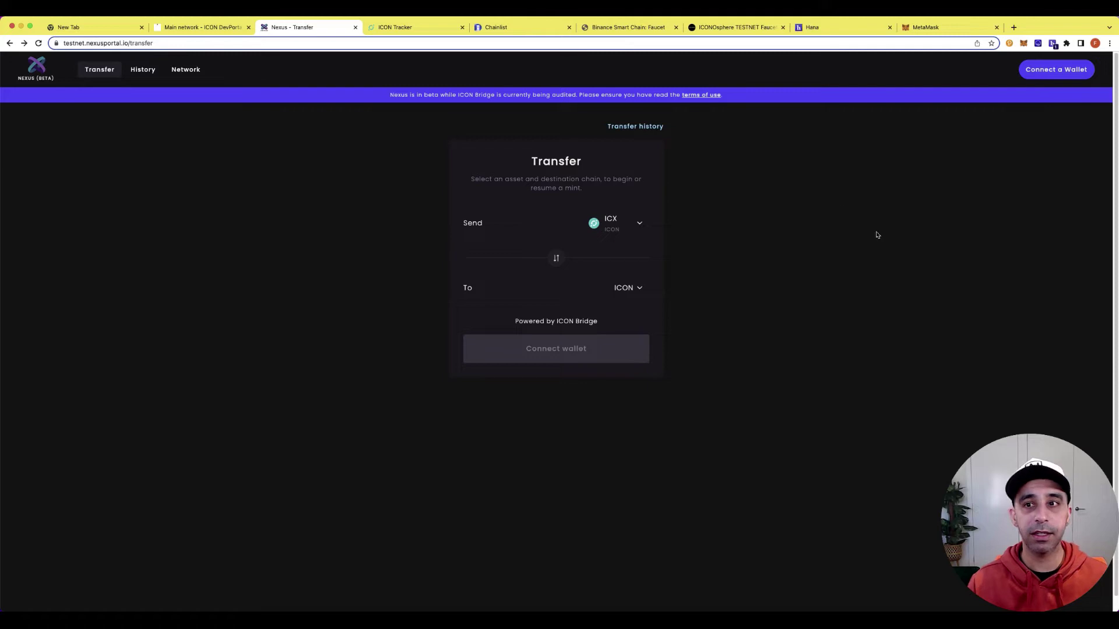
left_click(1055, 69)
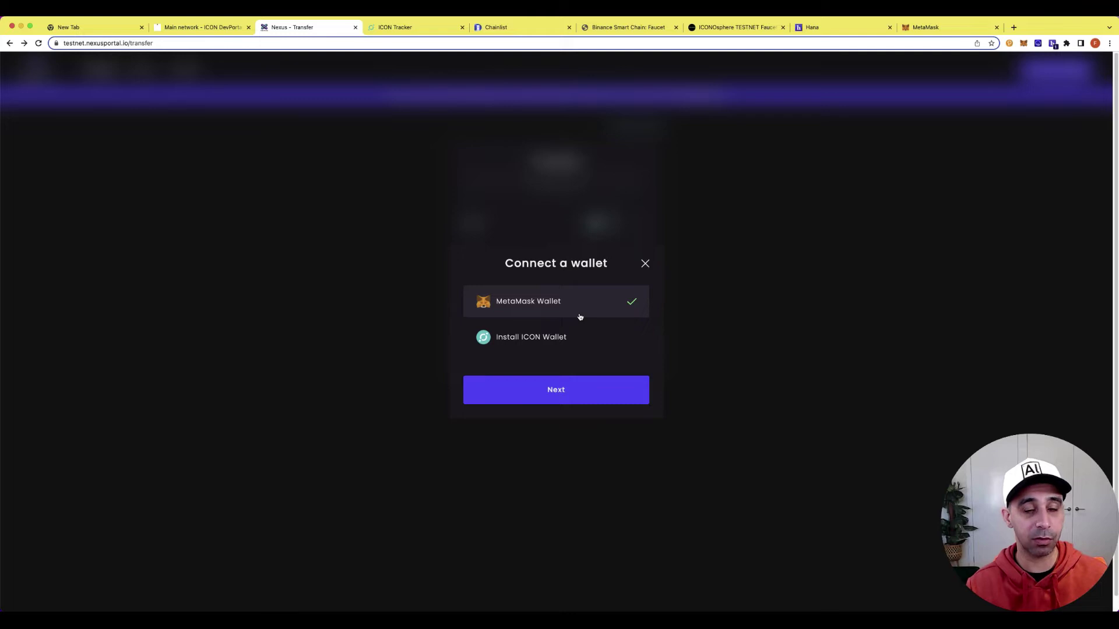
Choose the ICON wallet, authorize testnet.nexusportal.io for the Hana account and accept the beta warning.
left_click(553, 338)
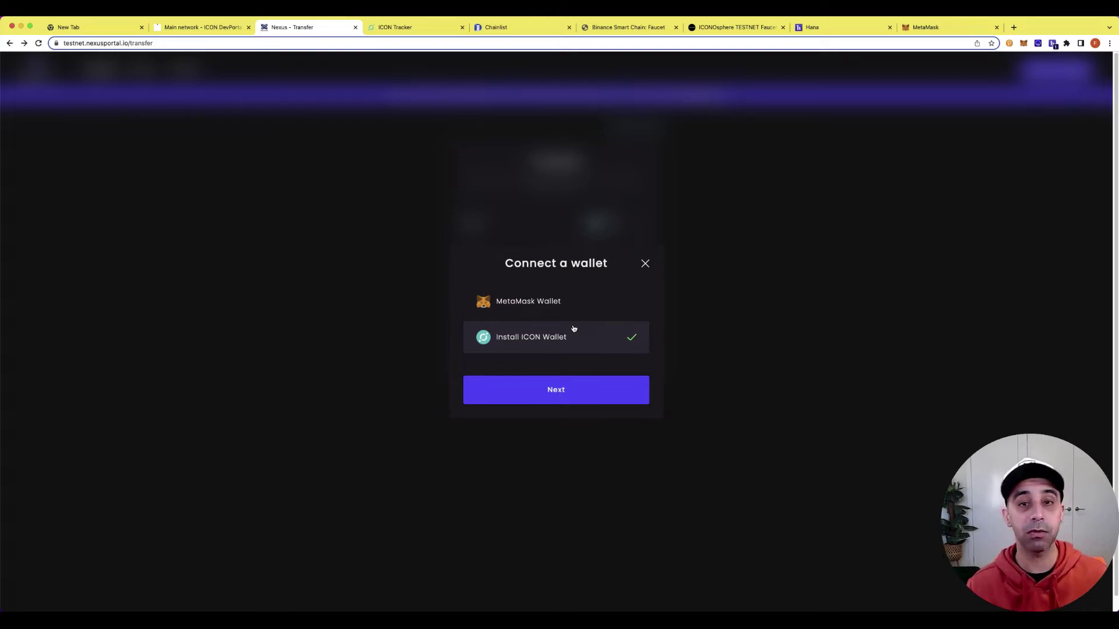
left_click(573, 329)
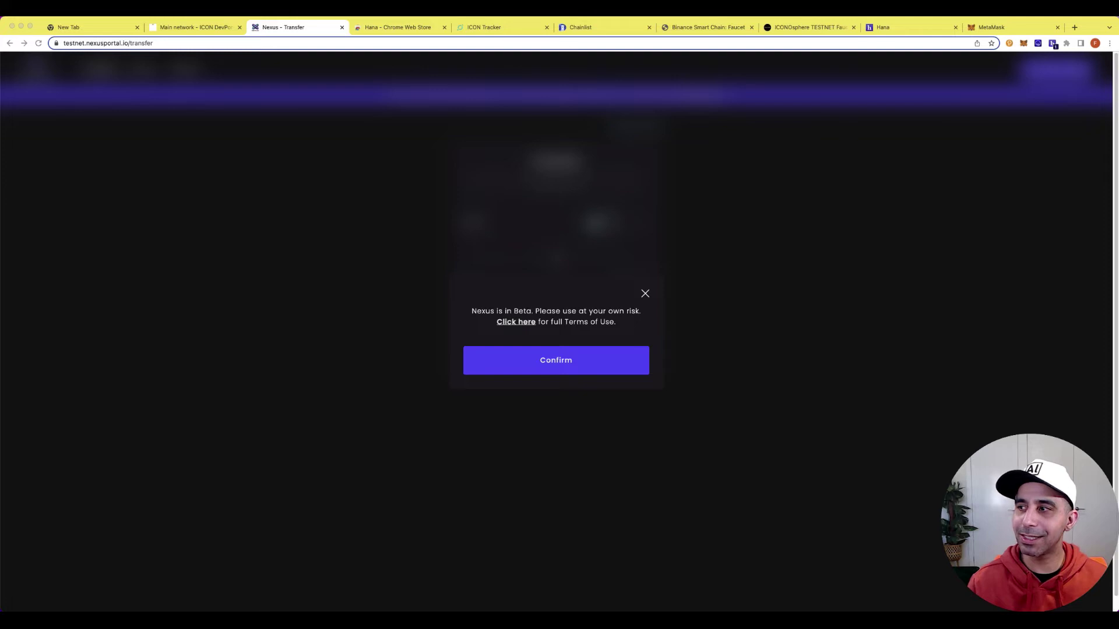
left_click_drag(1063, 174, 846, 150)
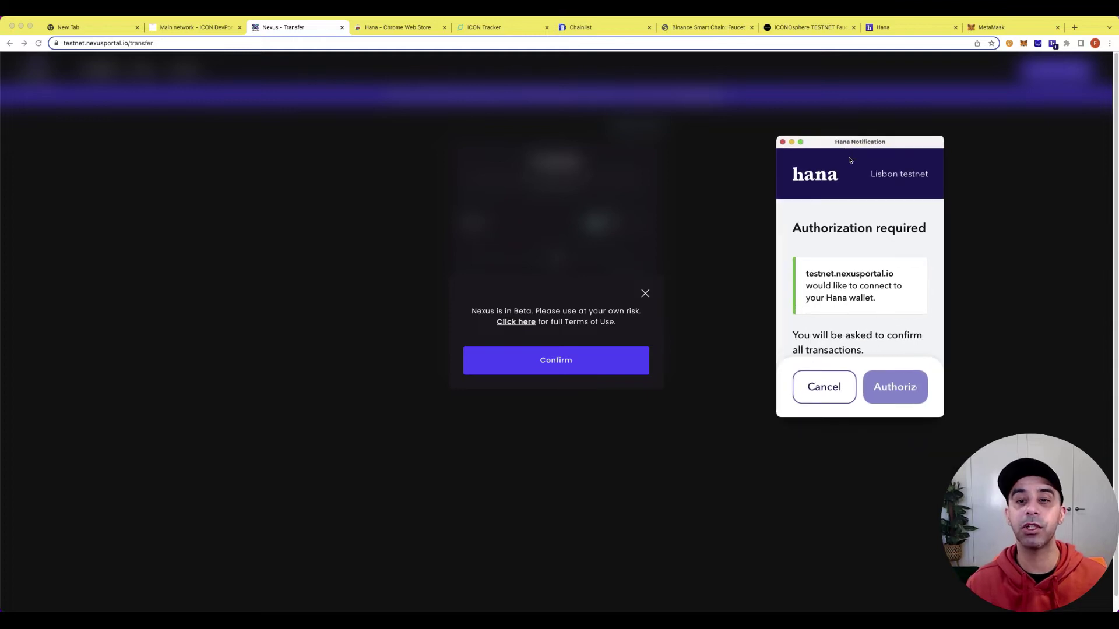
scroll(864, 265, "down", 3)
scroll(864, 265, "down", 2)
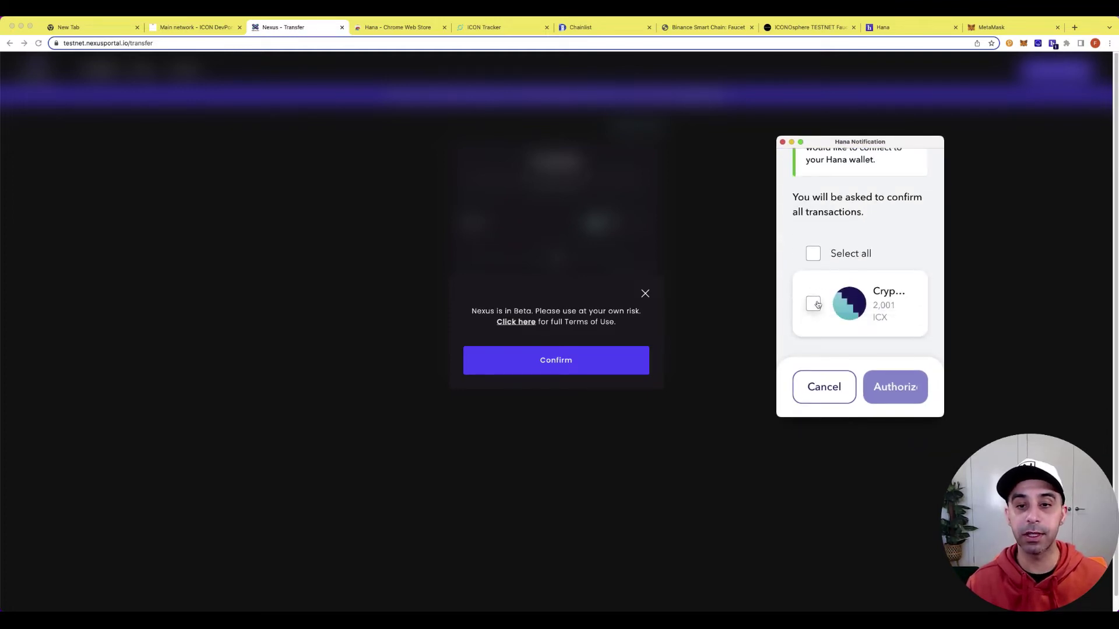
left_click(812, 303)
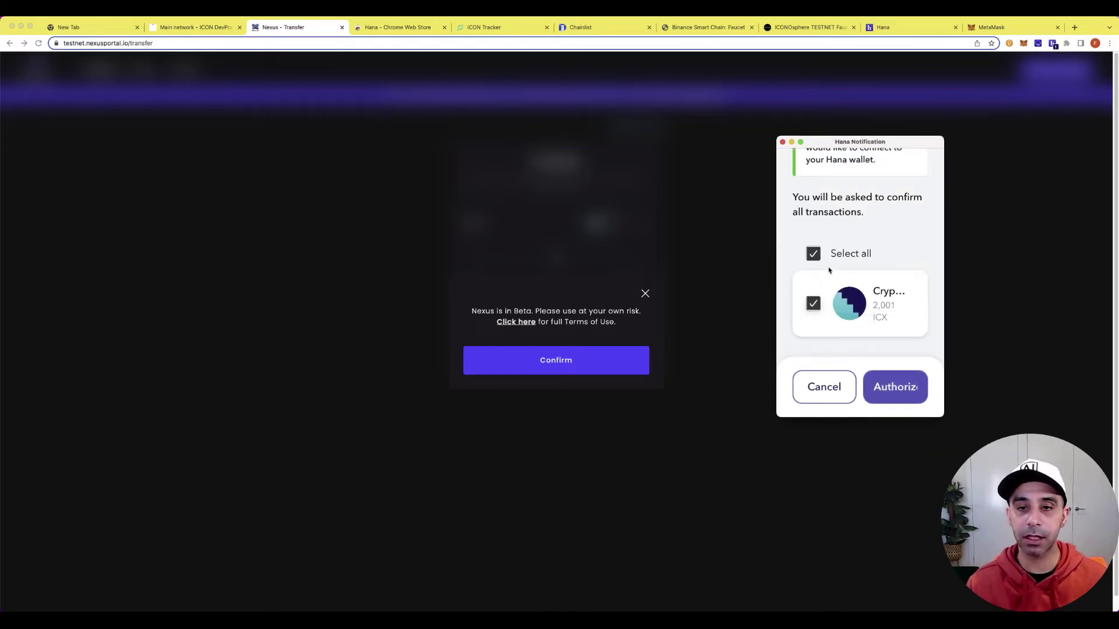
left_click(903, 386)
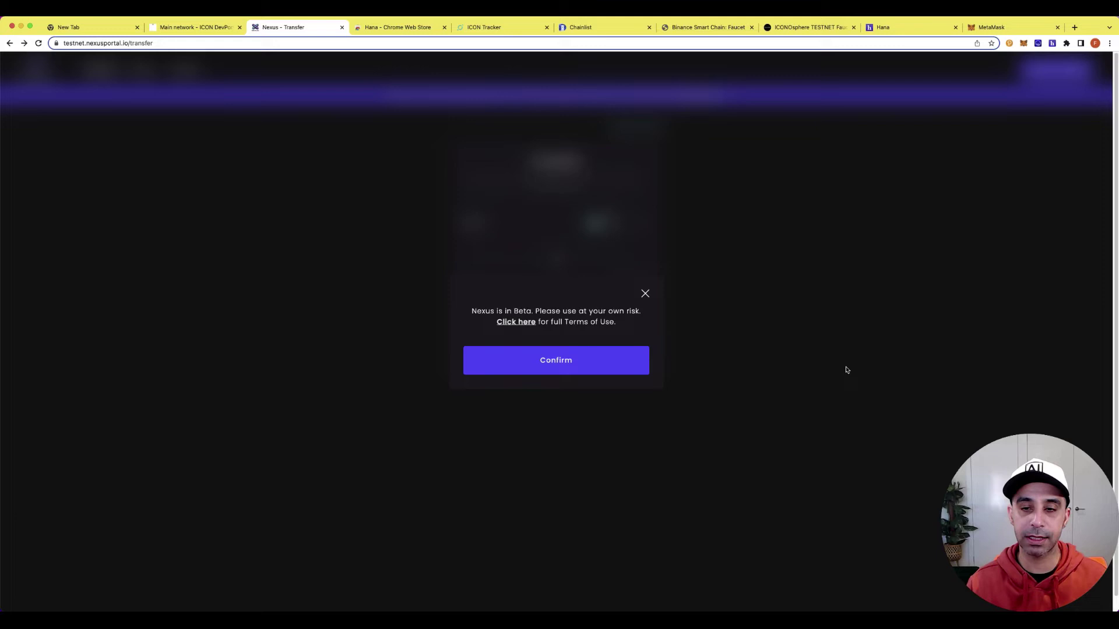
left_click(605, 372)
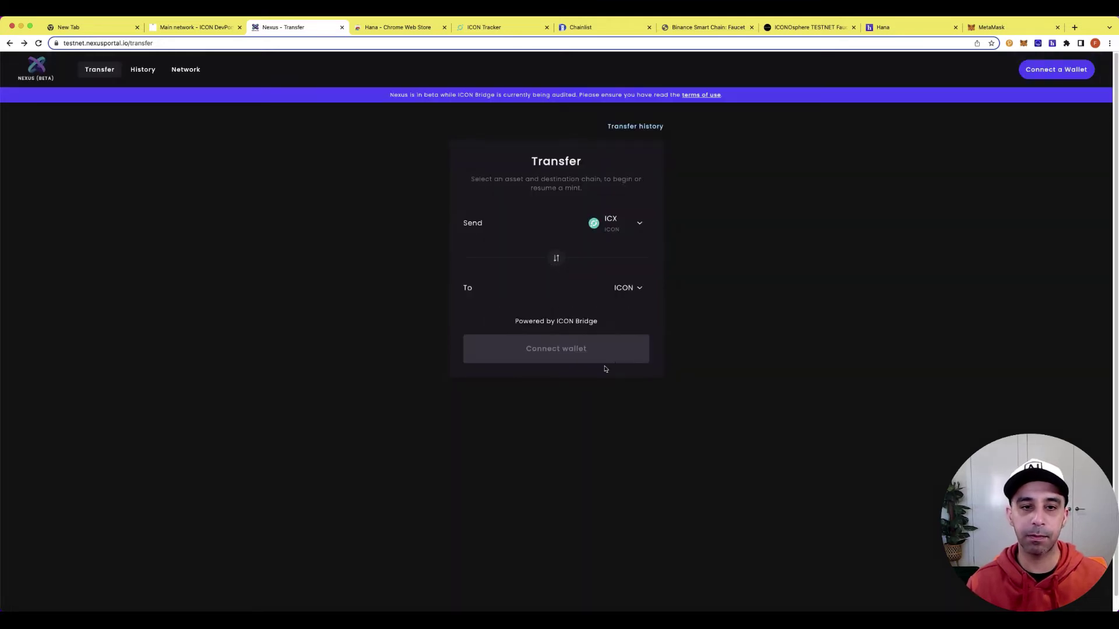
Connect the ICON wallet to Nexus and keep ICX on ICON as the asset to send.
left_click(1053, 70)
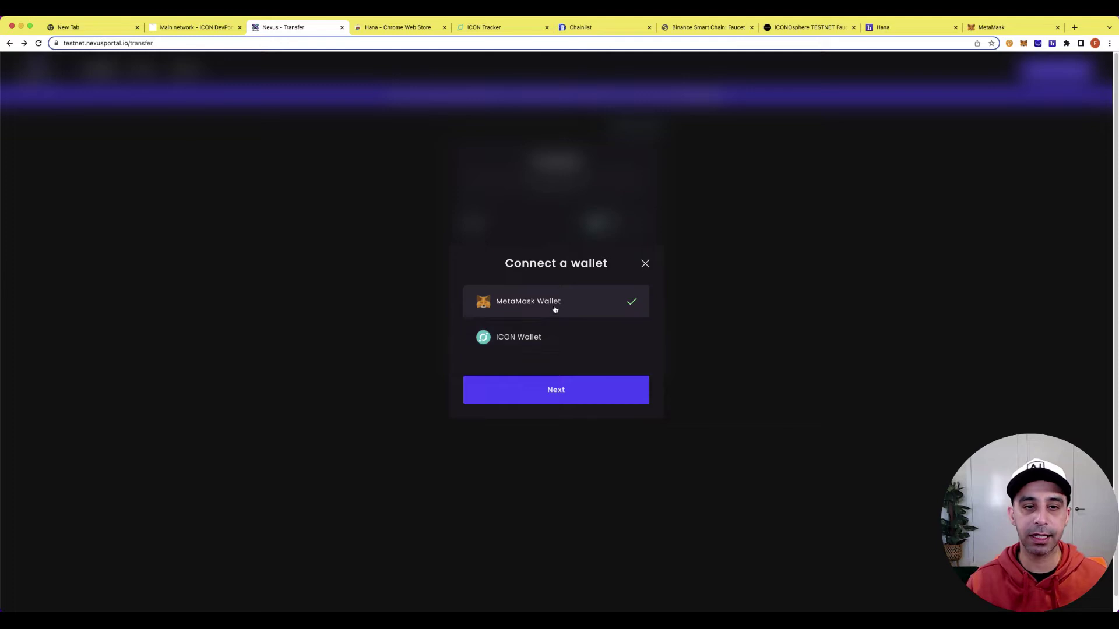
left_click(557, 342)
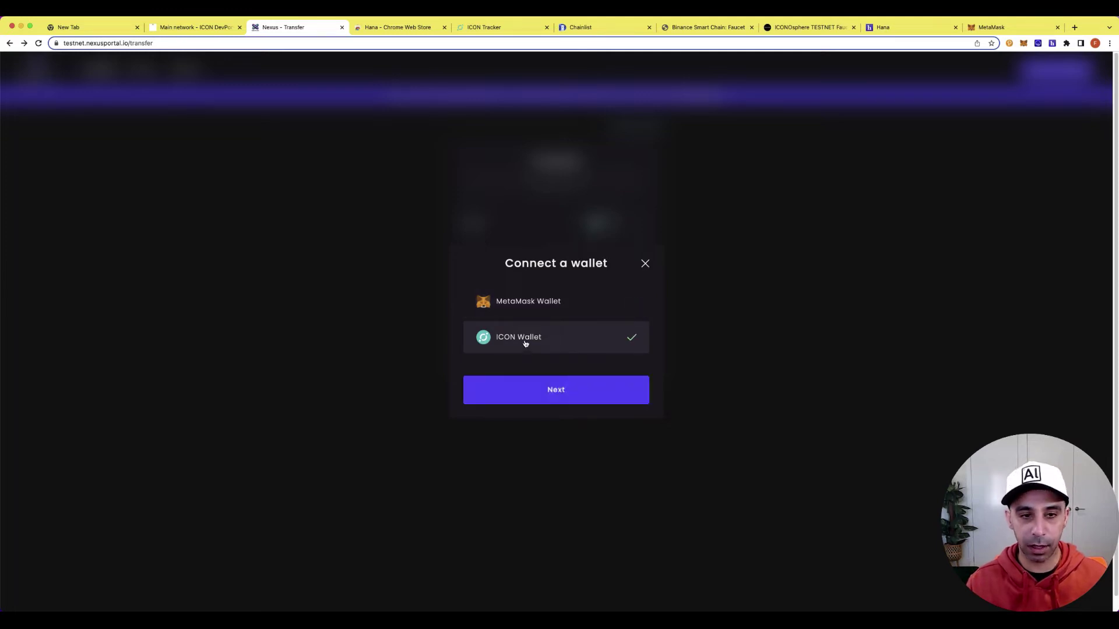
left_click(559, 388)
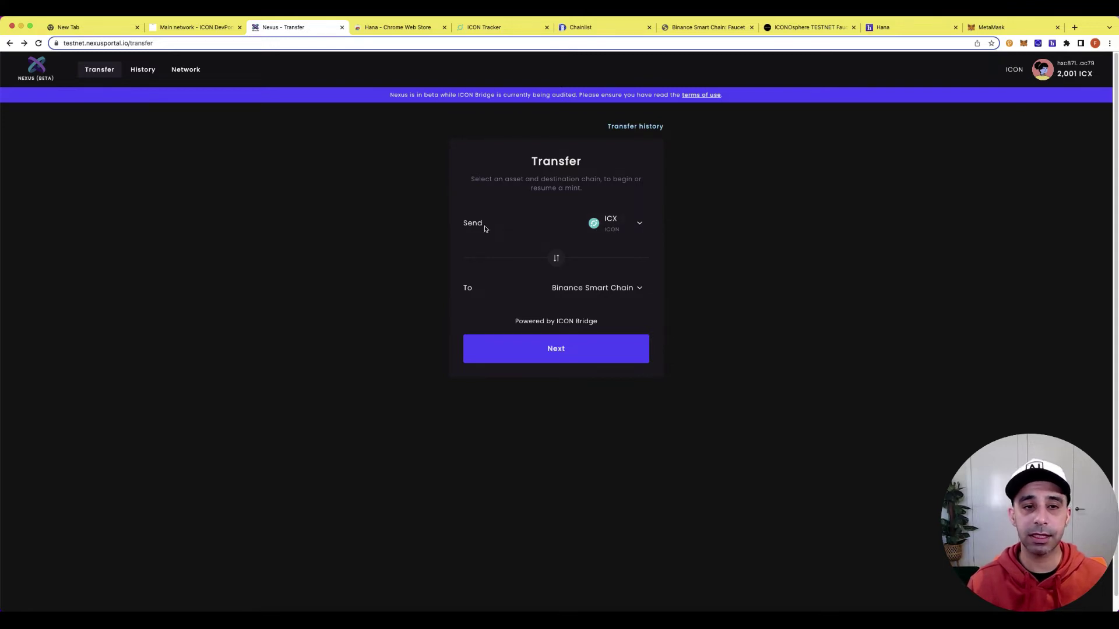
left_click(622, 235)
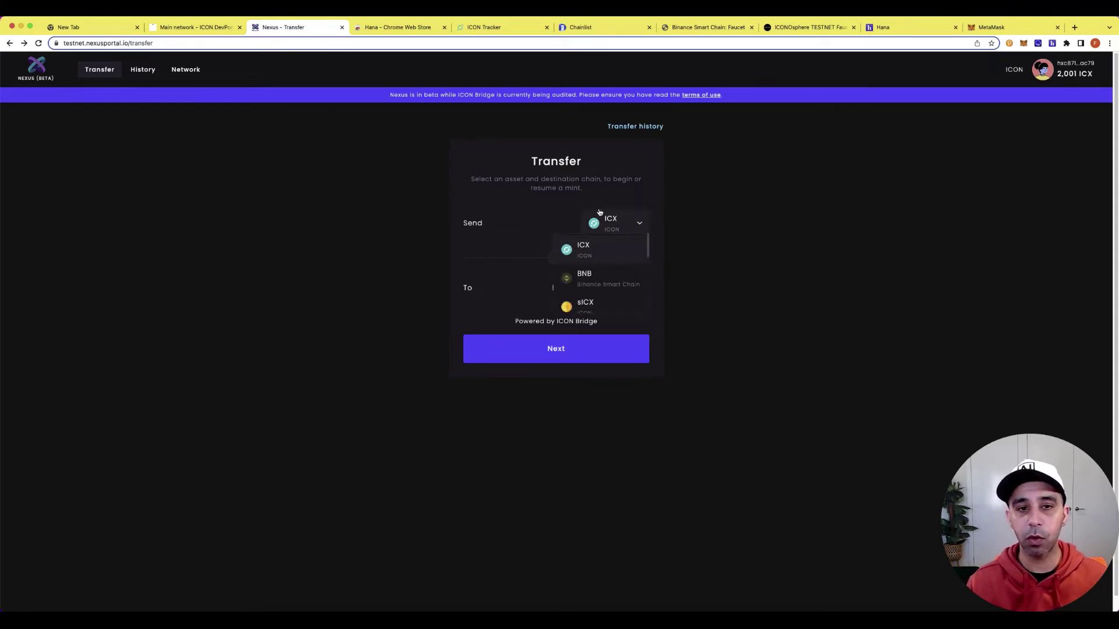
scroll(612, 301, "down", 5)
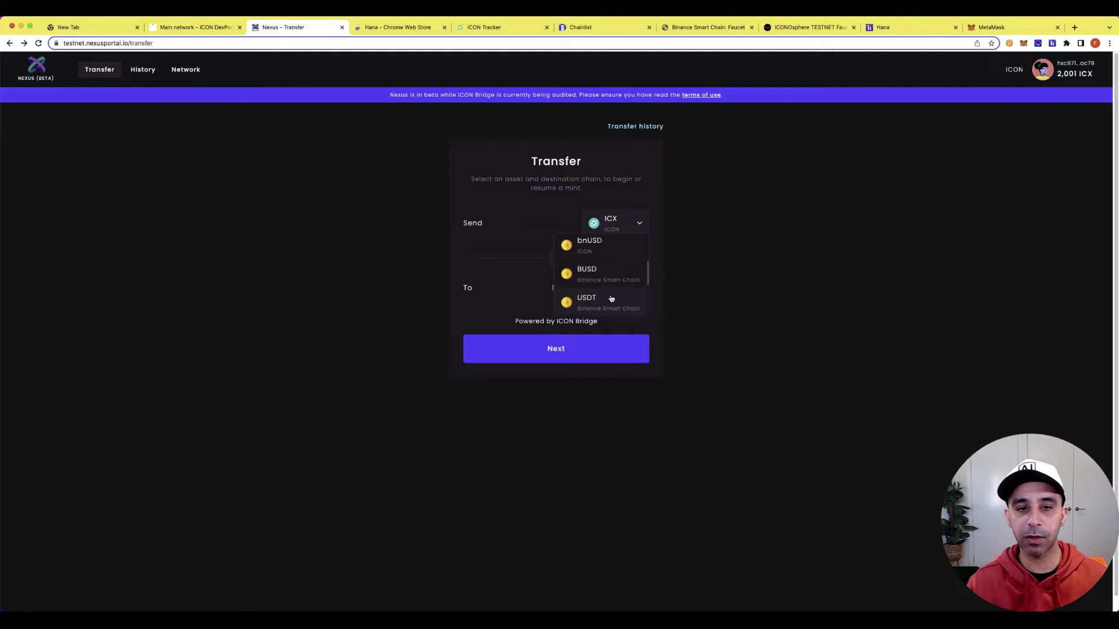
left_click(733, 244)
Select Binance Smart Chain as the transfer's destination chain.
left_click(634, 288)
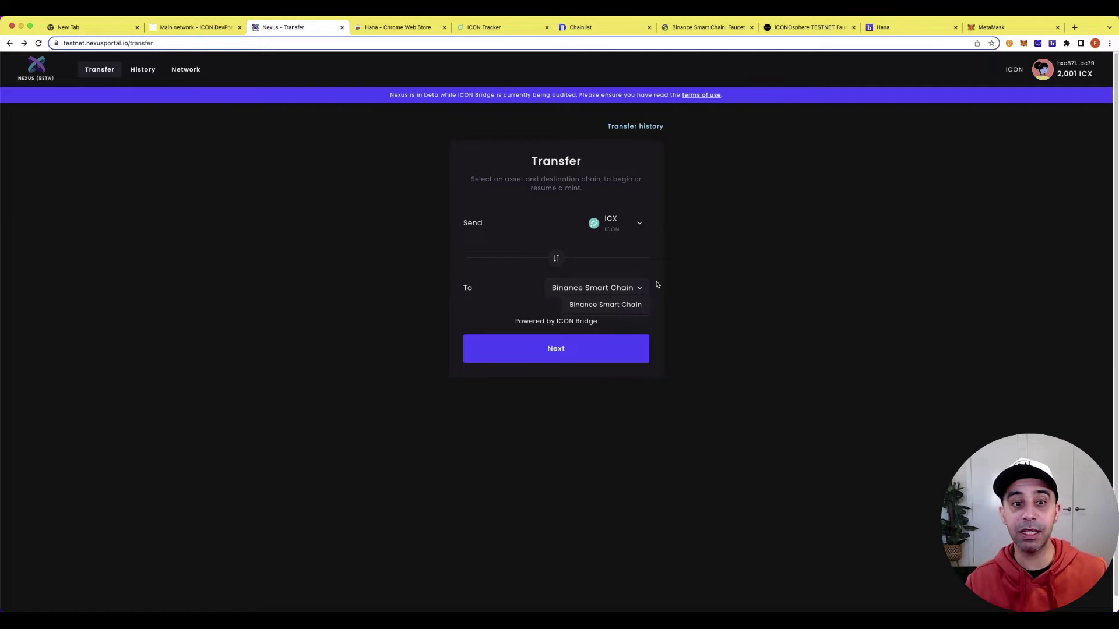
left_click(634, 291)
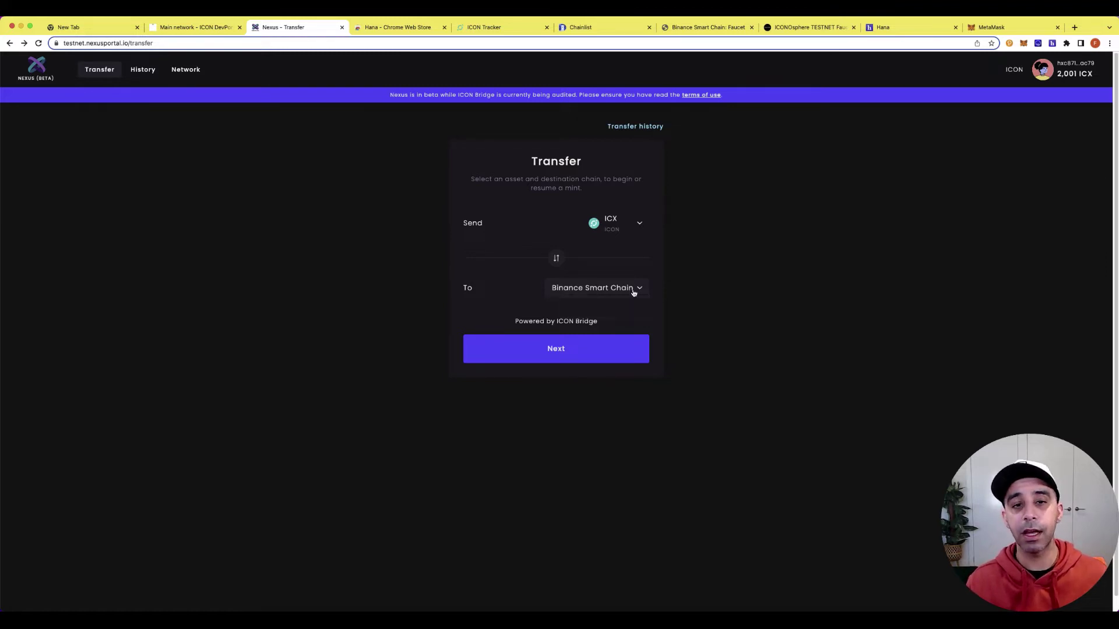
left_click(641, 288)
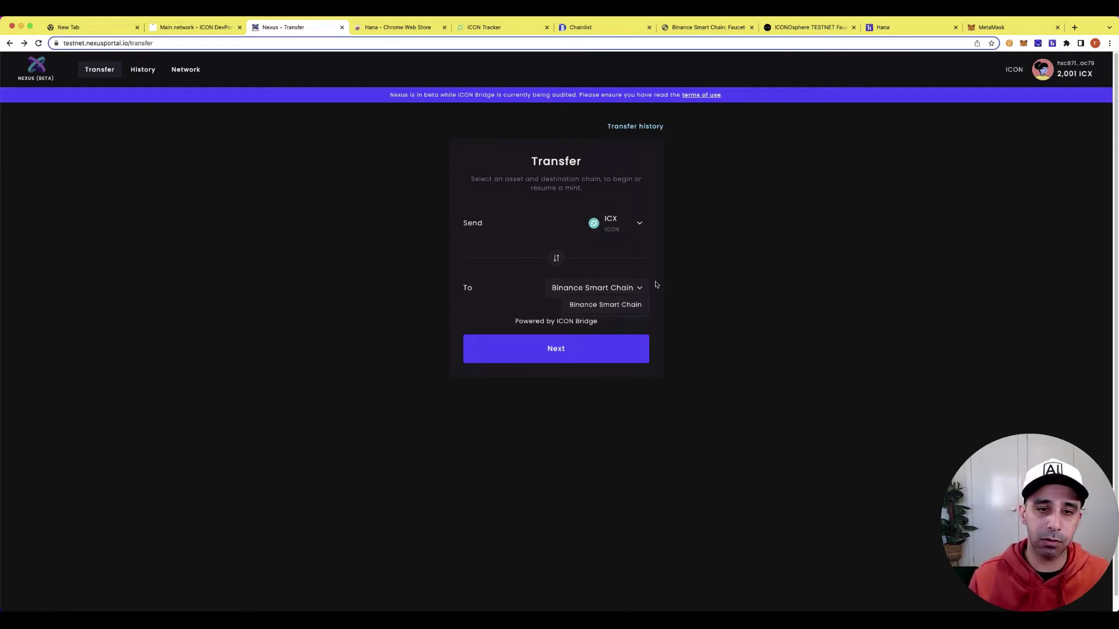
left_click(637, 293)
left_click(604, 291)
left_click(622, 308)
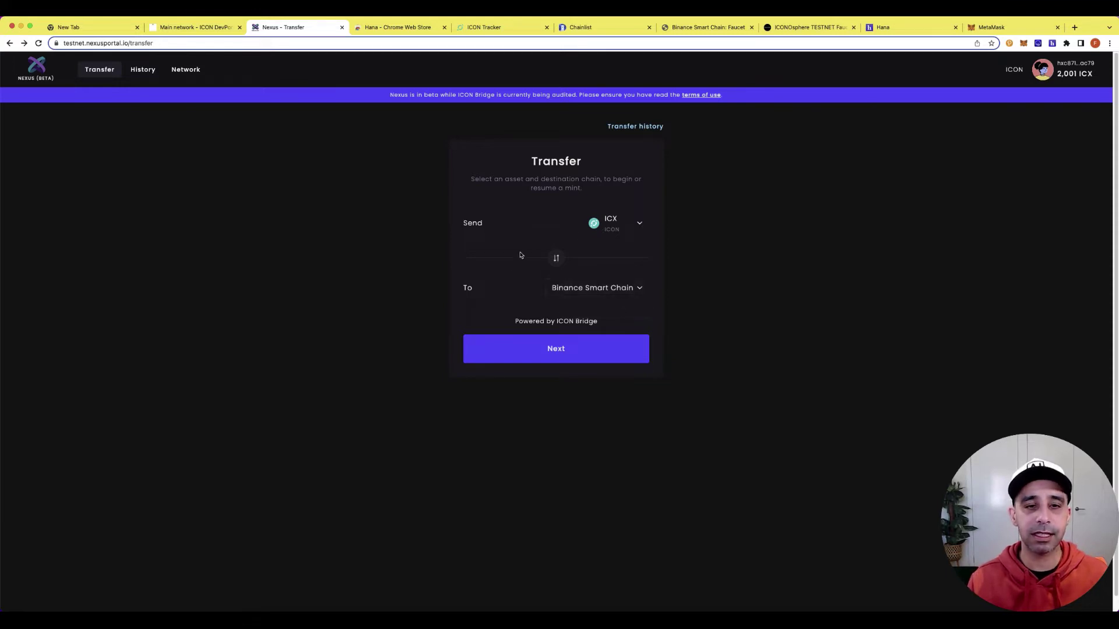
Enter 10 ICX as the transfer amount.
left_click(572, 354)
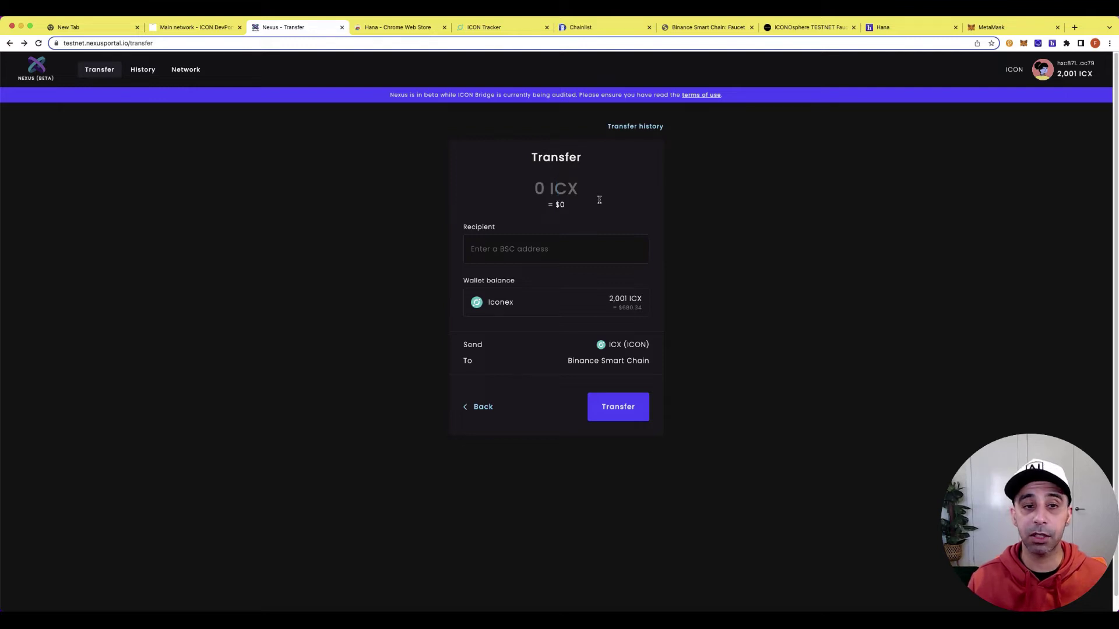
type("10")
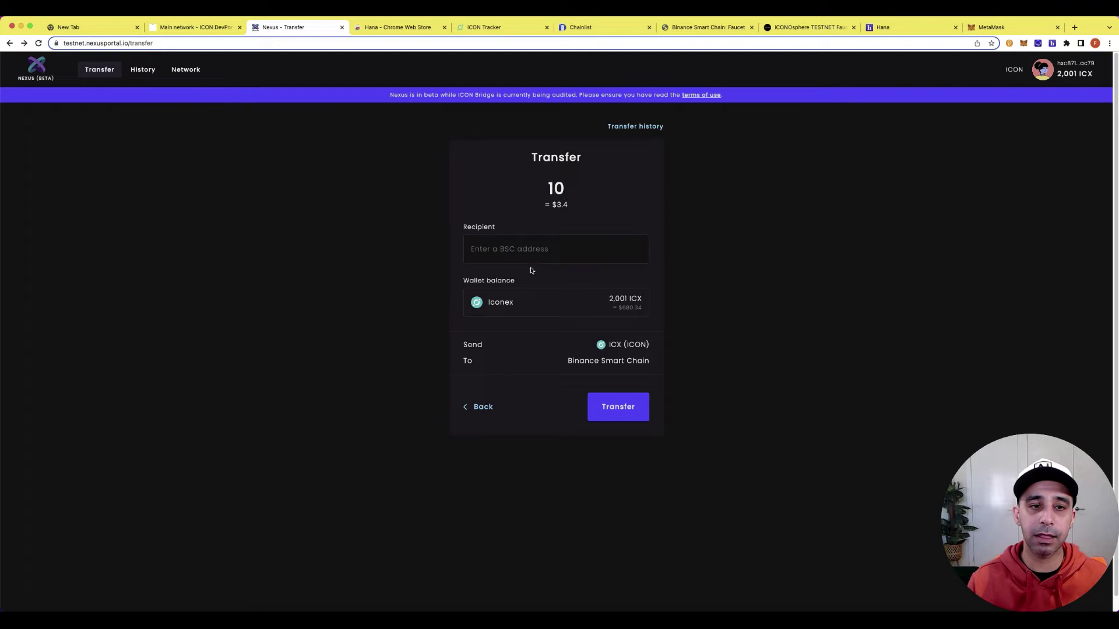
left_click(517, 249)
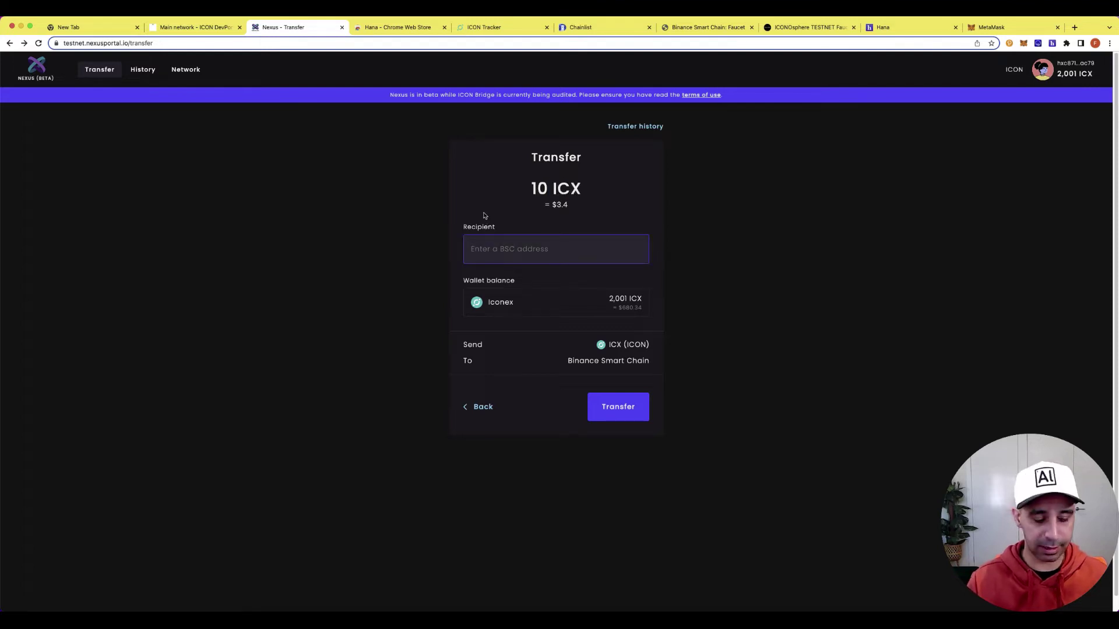
key("super+equal")
key("super+equal")
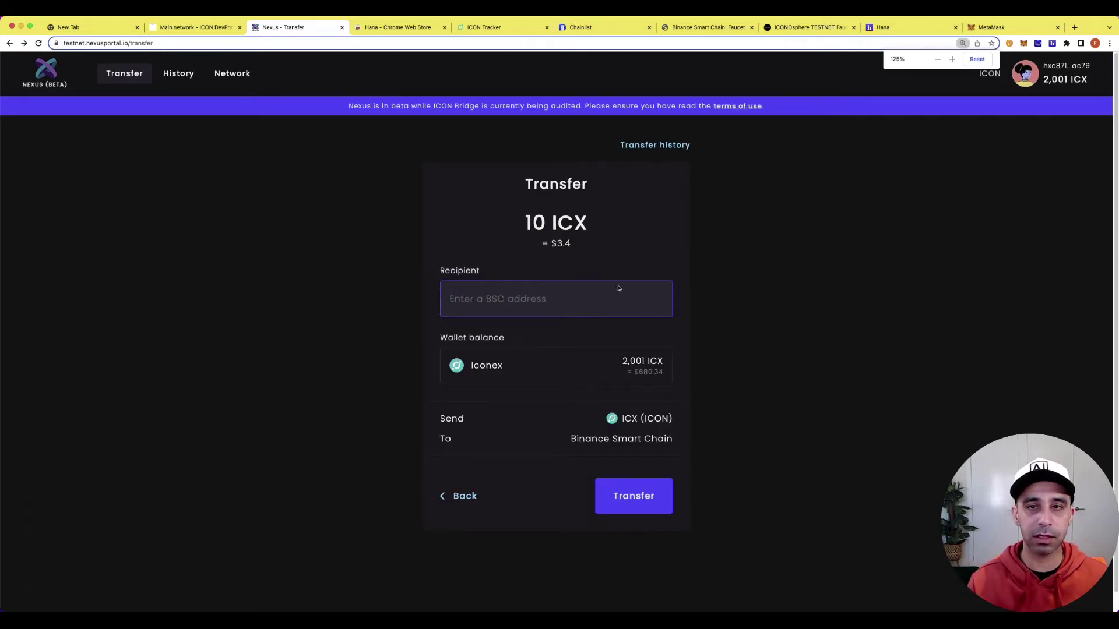
Paste the MetaMask account's BSC address as recipient and proceed to fee confirmation.
left_click(1024, 44)
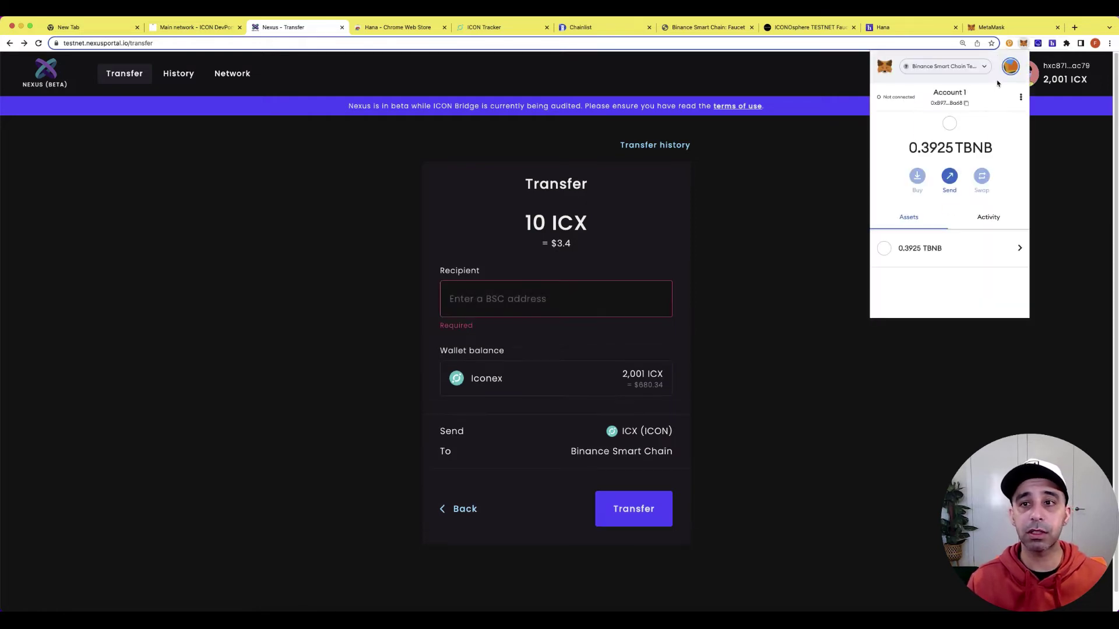
left_click(948, 103)
left_click(518, 292)
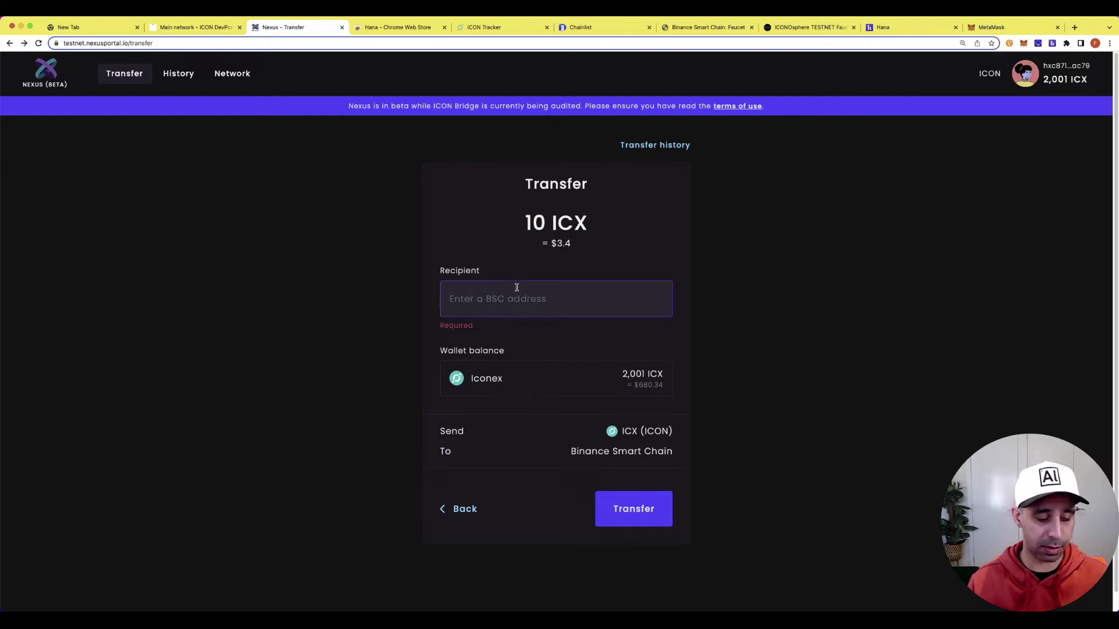
key("super+v")
scroll(753, 318, "down", 1)
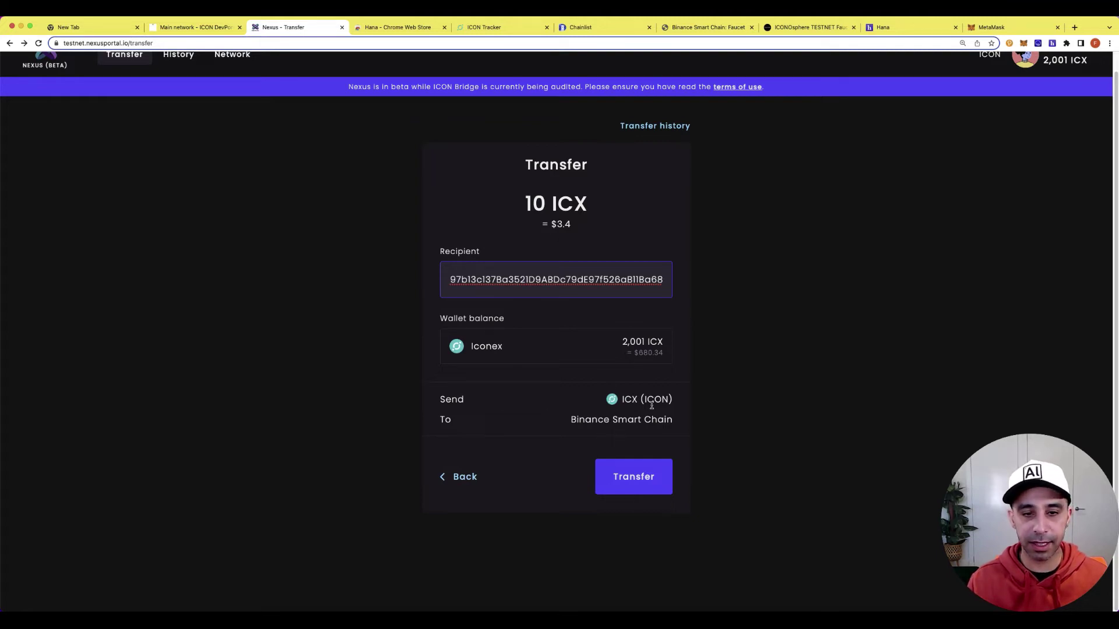
left_click(643, 474)
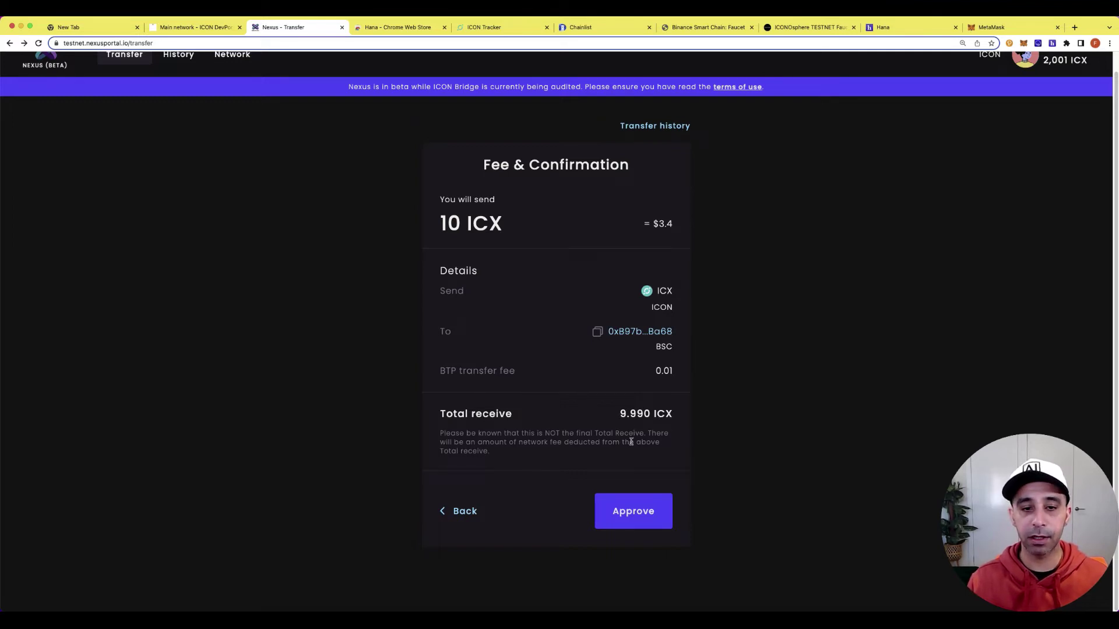
Approve the 10 ICX transfer after checking the fee note, and authorize it in Hana.
left_click_drag(442, 432, 624, 455)
left_click(641, 461)
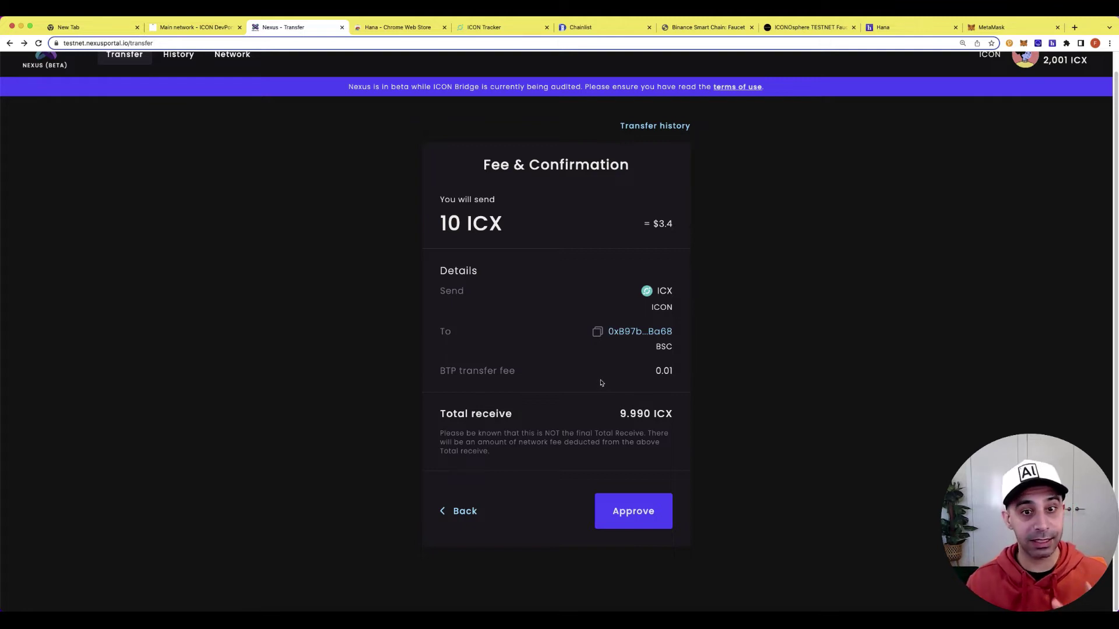
left_click(634, 526)
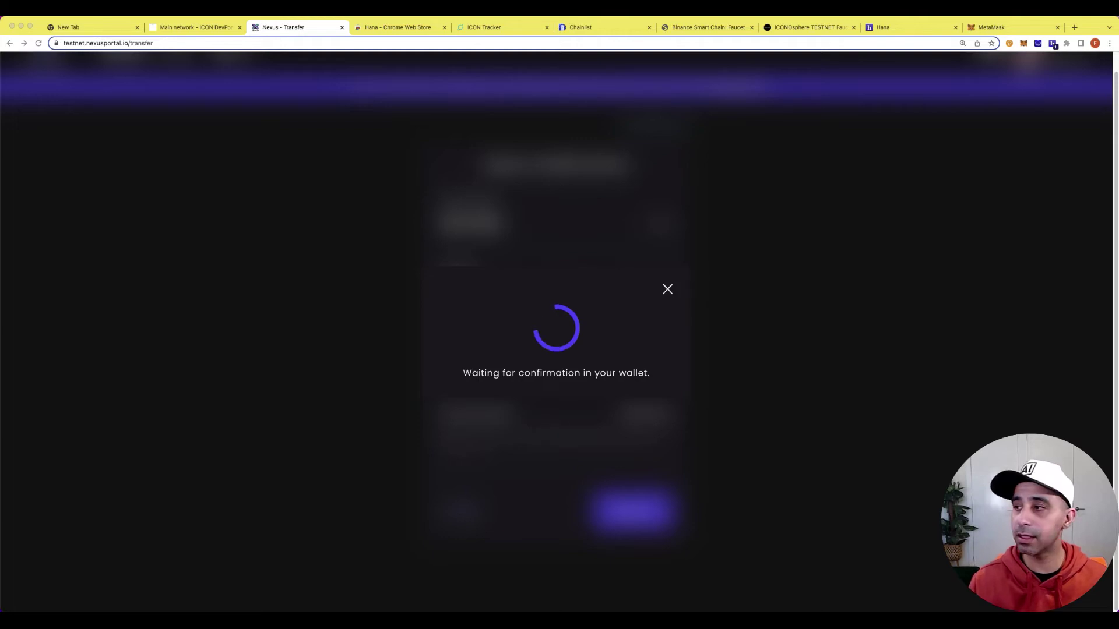
left_click(635, 384)
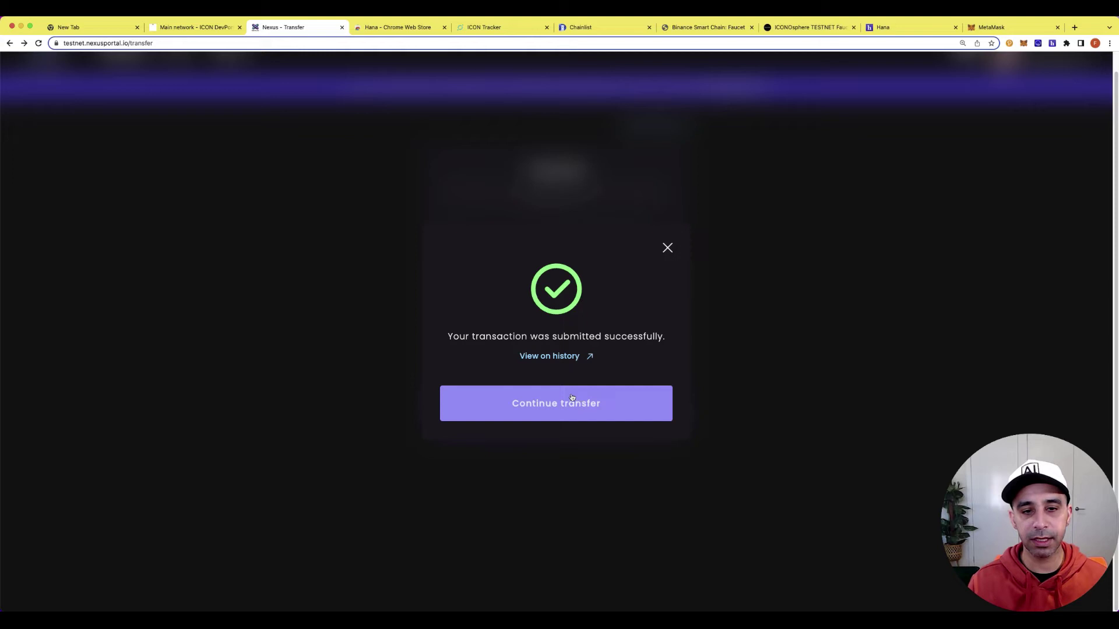
View the new 9.9 ICX transfer in the transfer history.
left_click(575, 360)
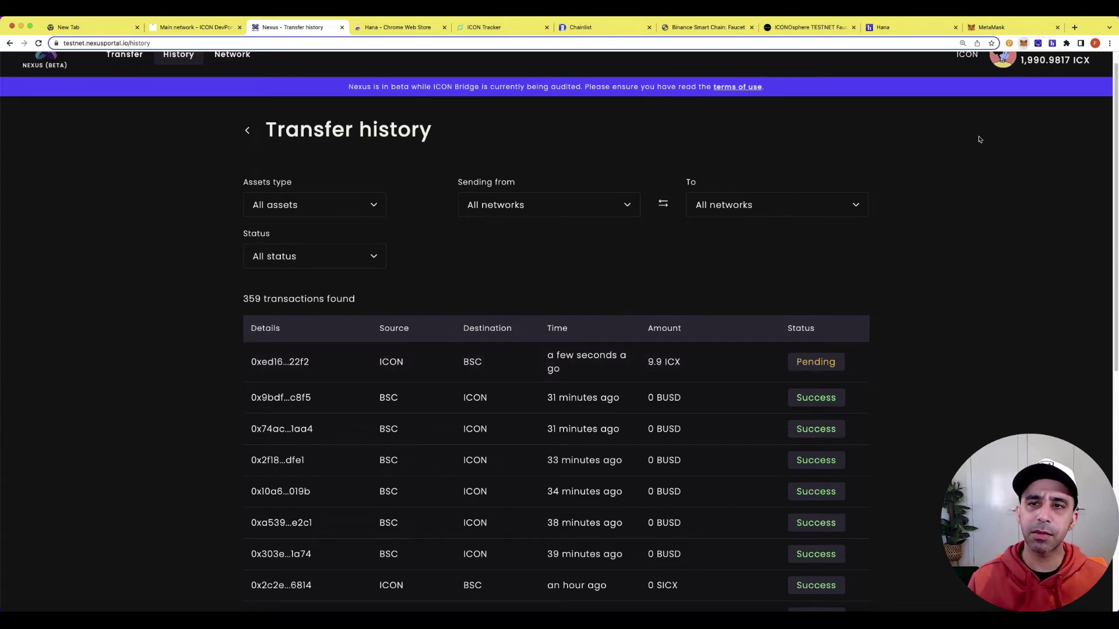
scroll(960, 216, "down", 2)
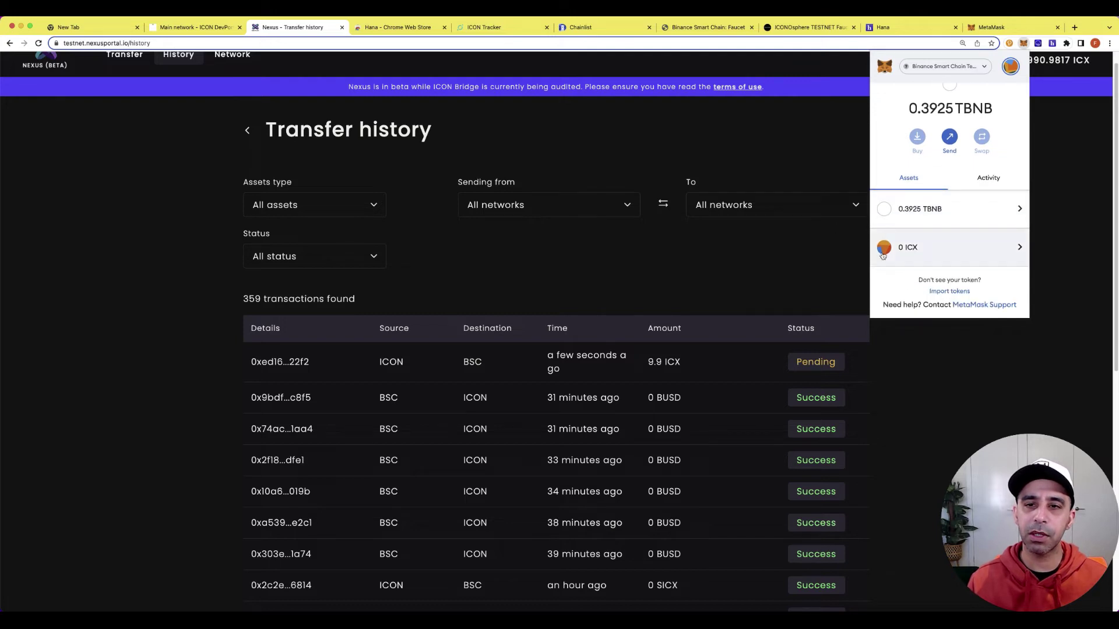
left_click(815, 254)
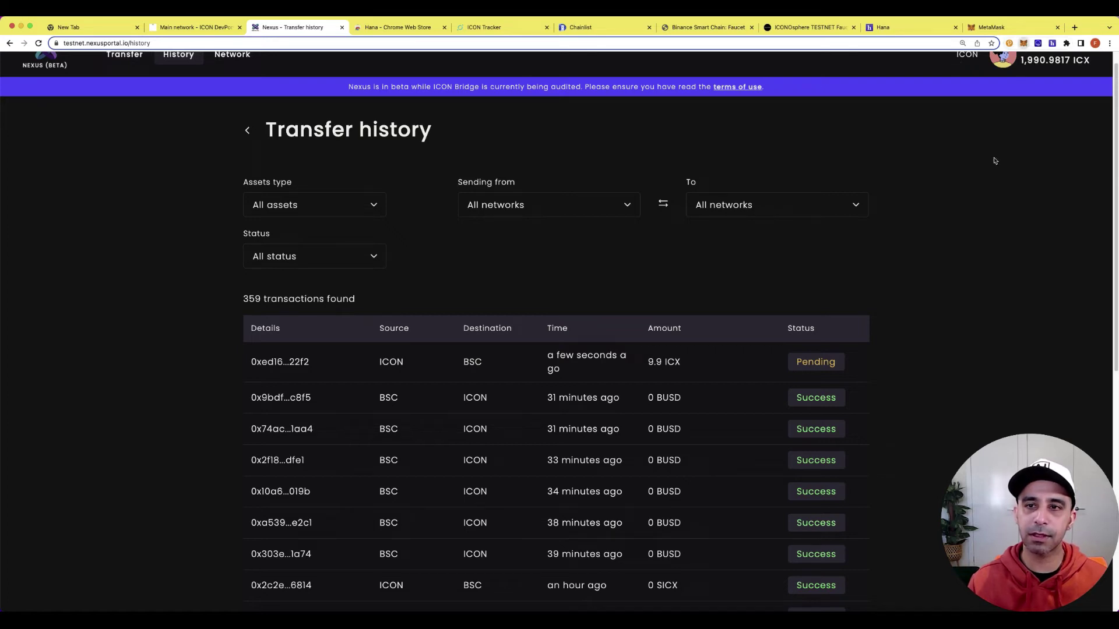
left_click(1023, 43)
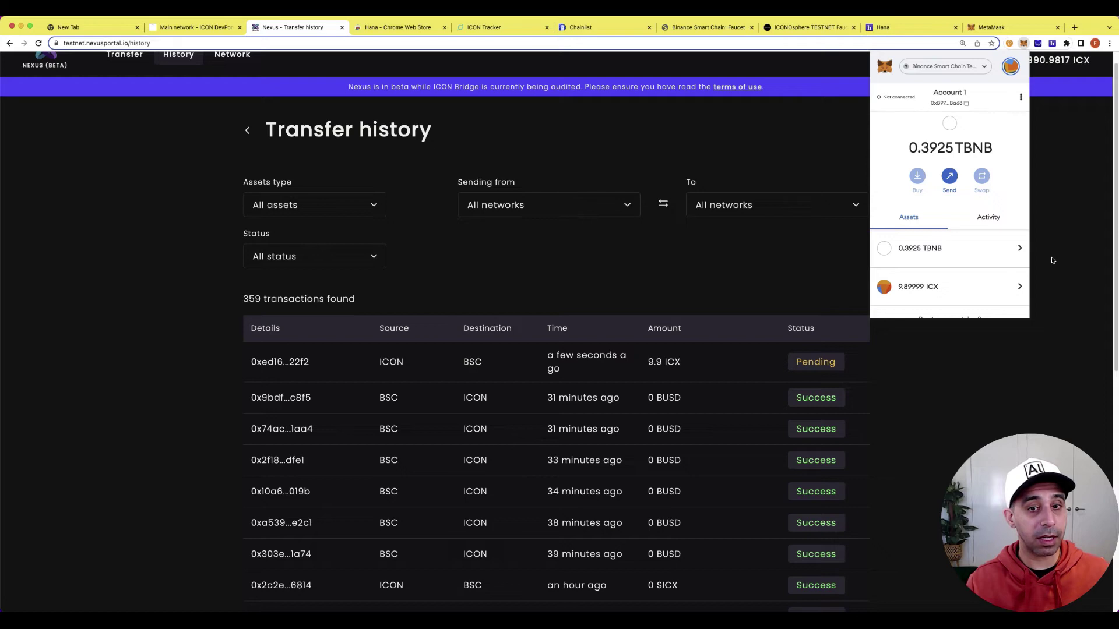
left_click(1059, 318)
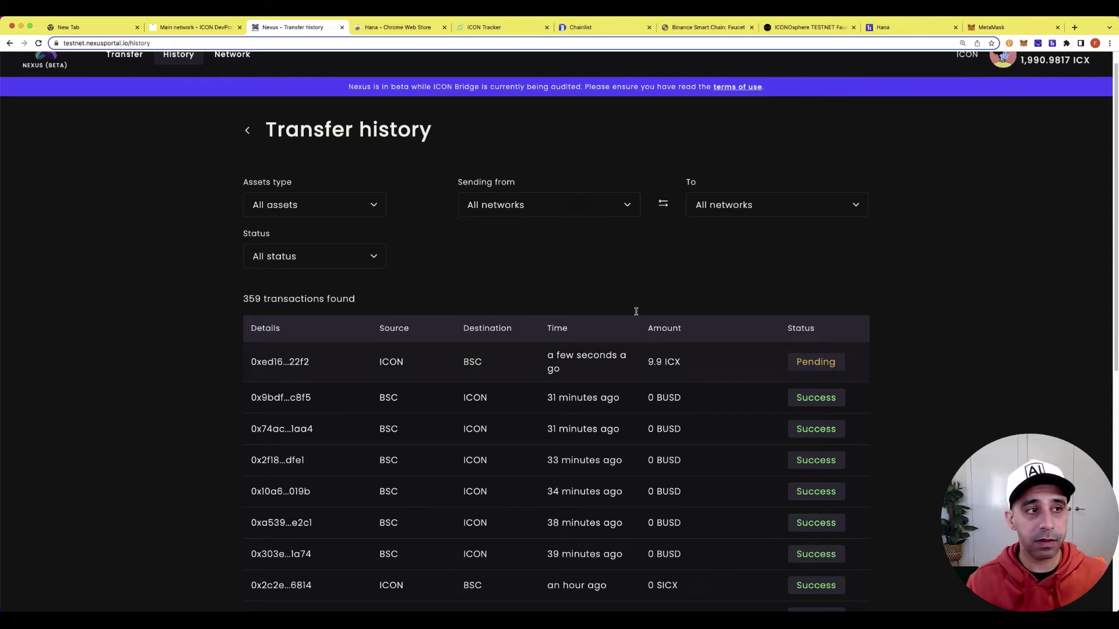
left_click(39, 43)
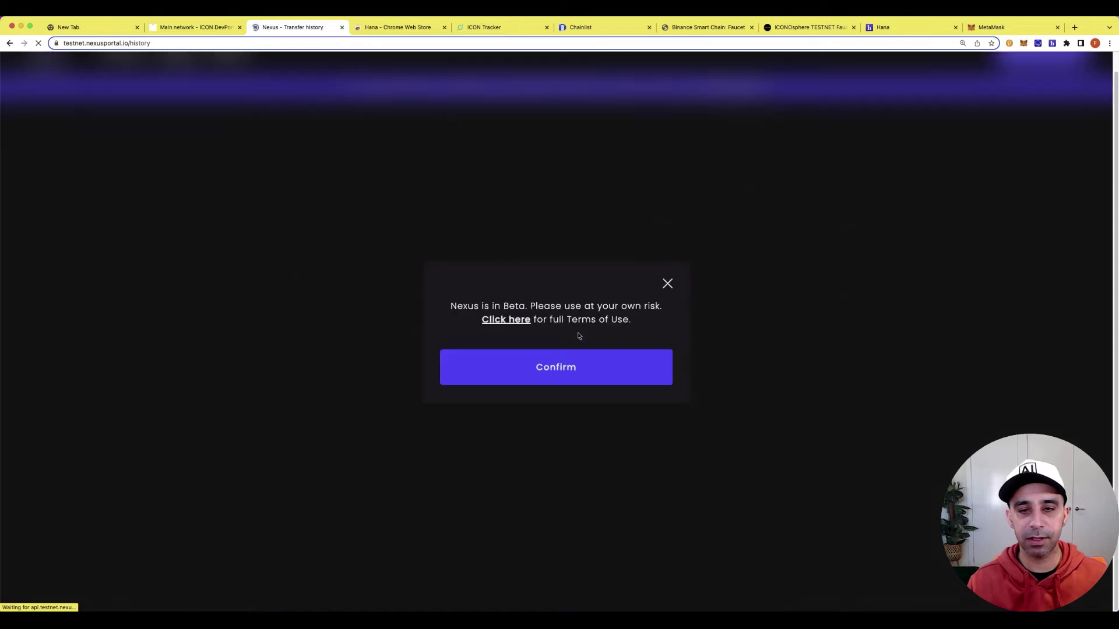
Open the 9.9 ICX transfer's details, check its hash on ICON Tracker, then open the recipient on BscScan.
left_click(646, 367)
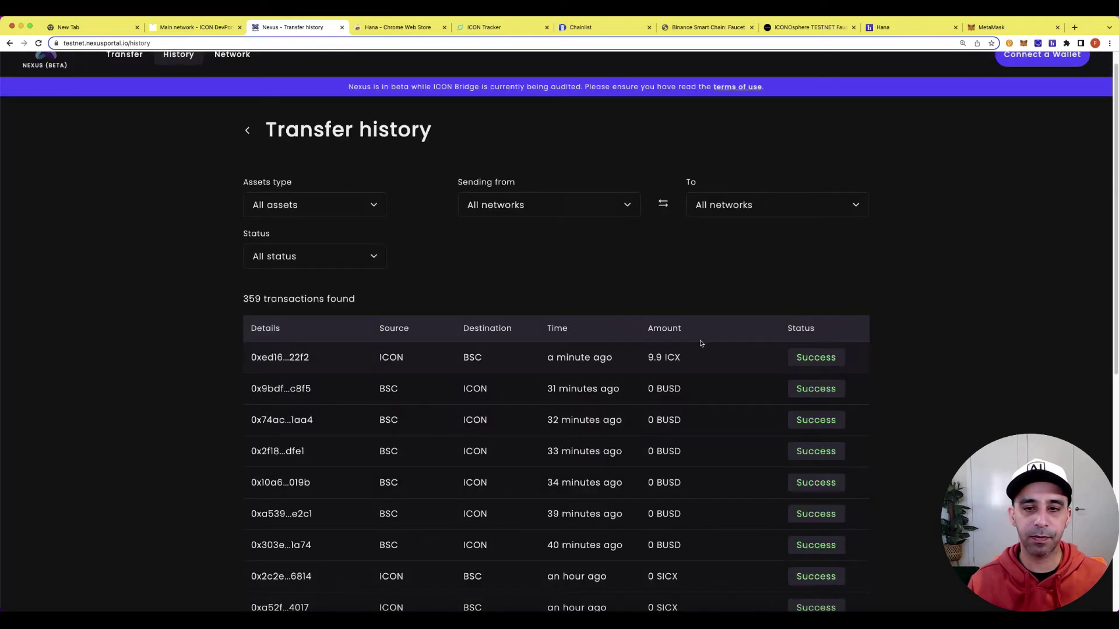
left_click(819, 357)
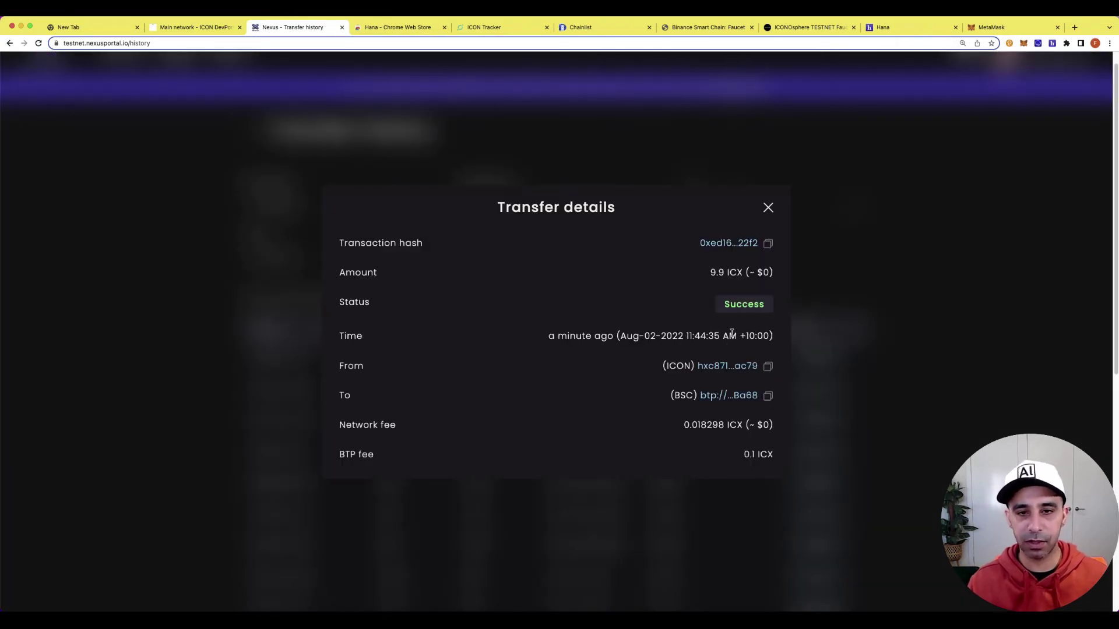
left_click(738, 246)
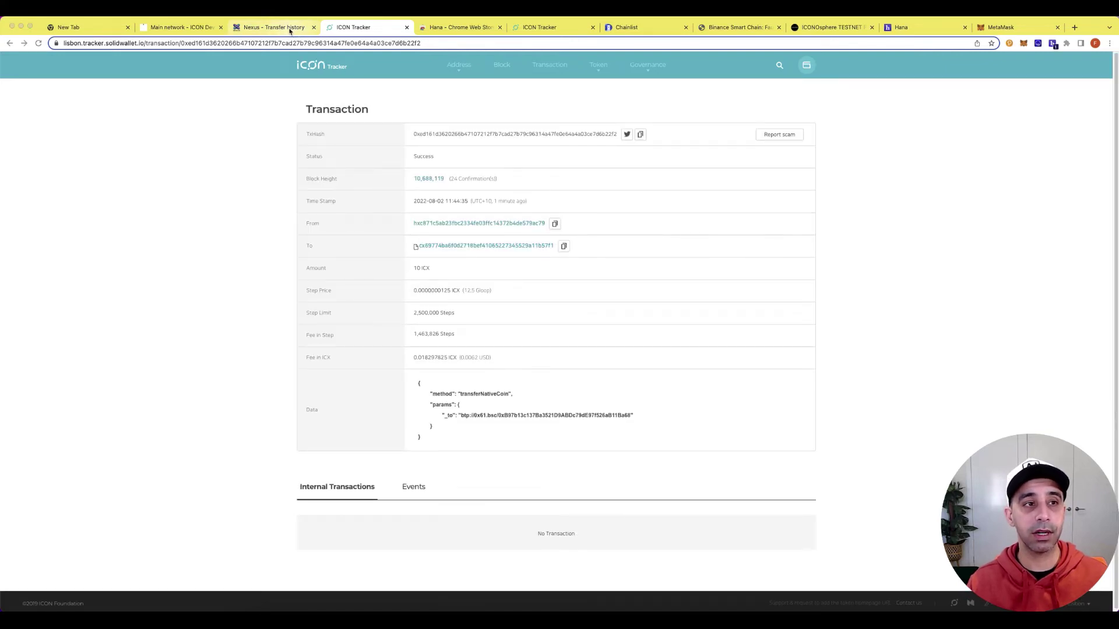
left_click(290, 29)
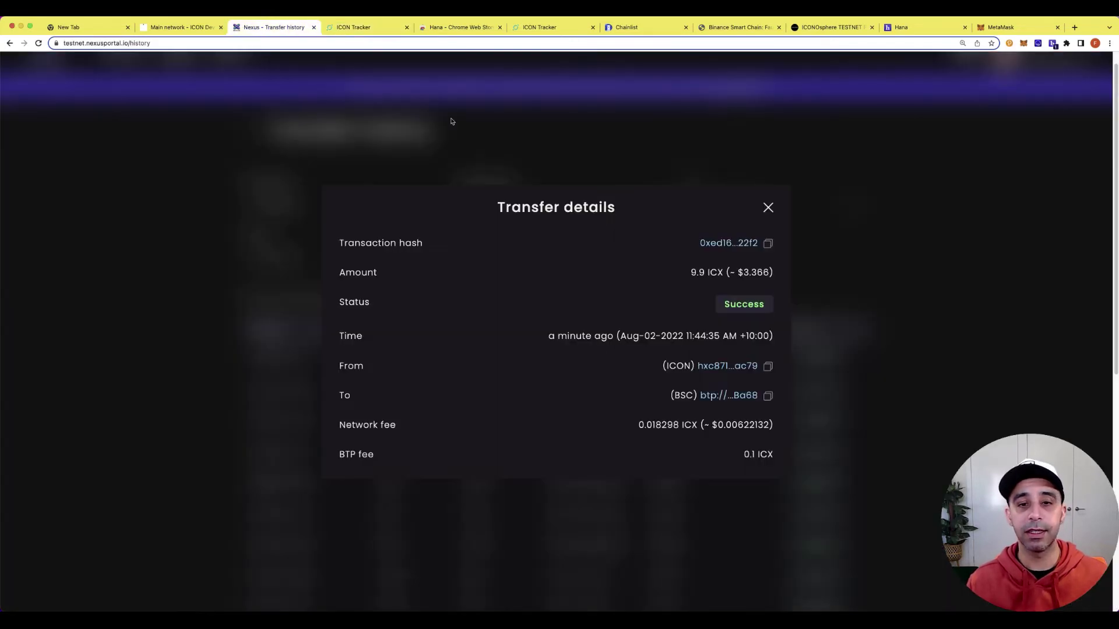
left_click(737, 397)
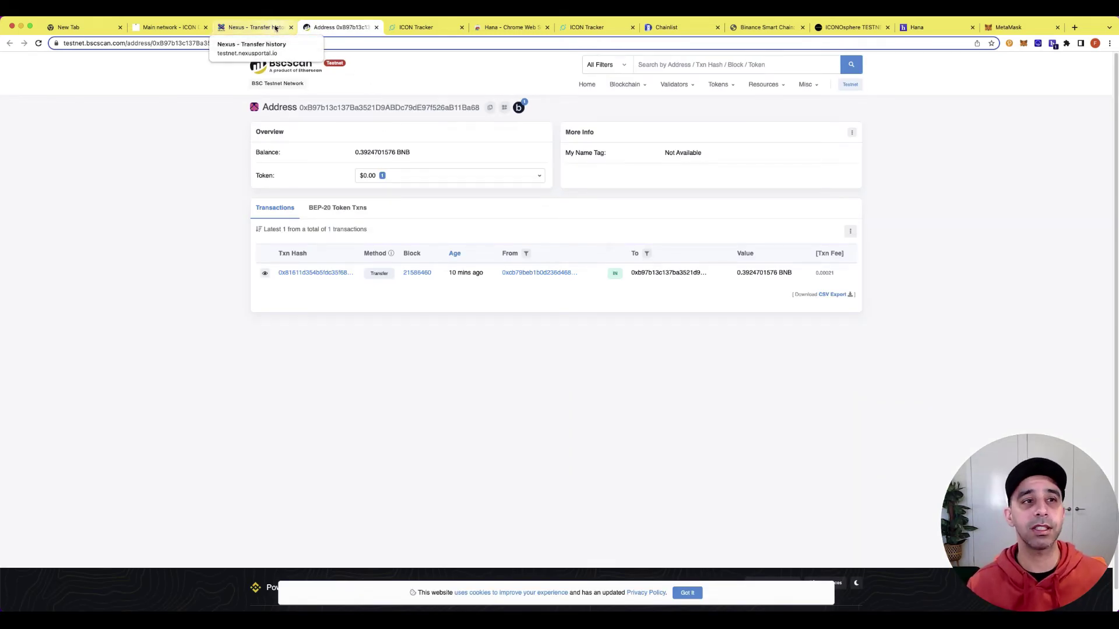
Return to the Nexus history tab and close the Transfer details dialog.
left_click(275, 28)
left_click(768, 207)
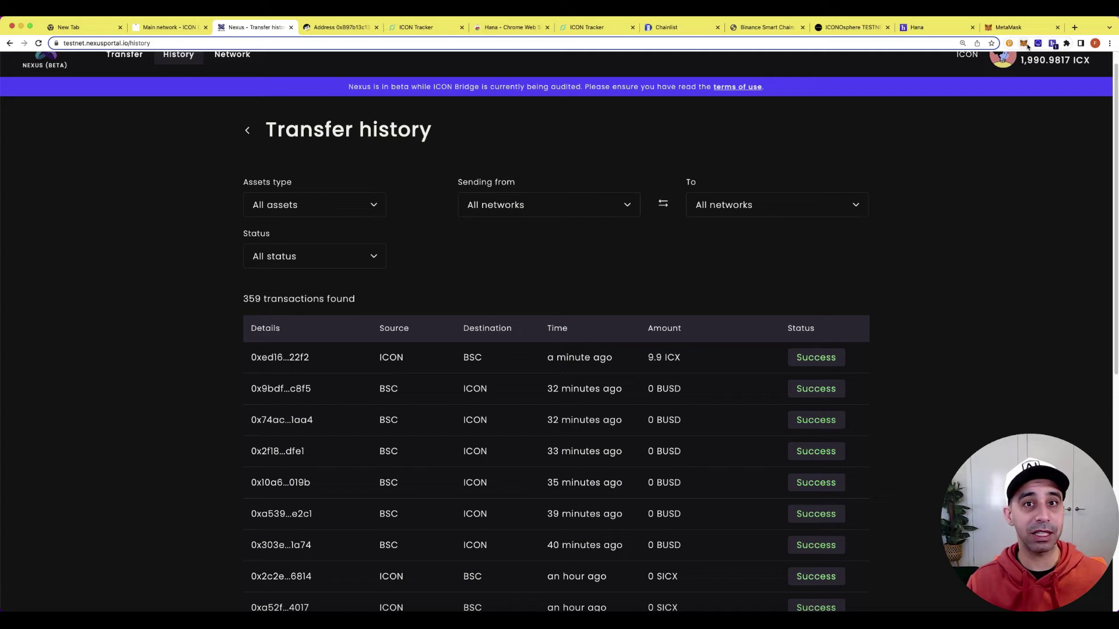
left_click(1025, 44)
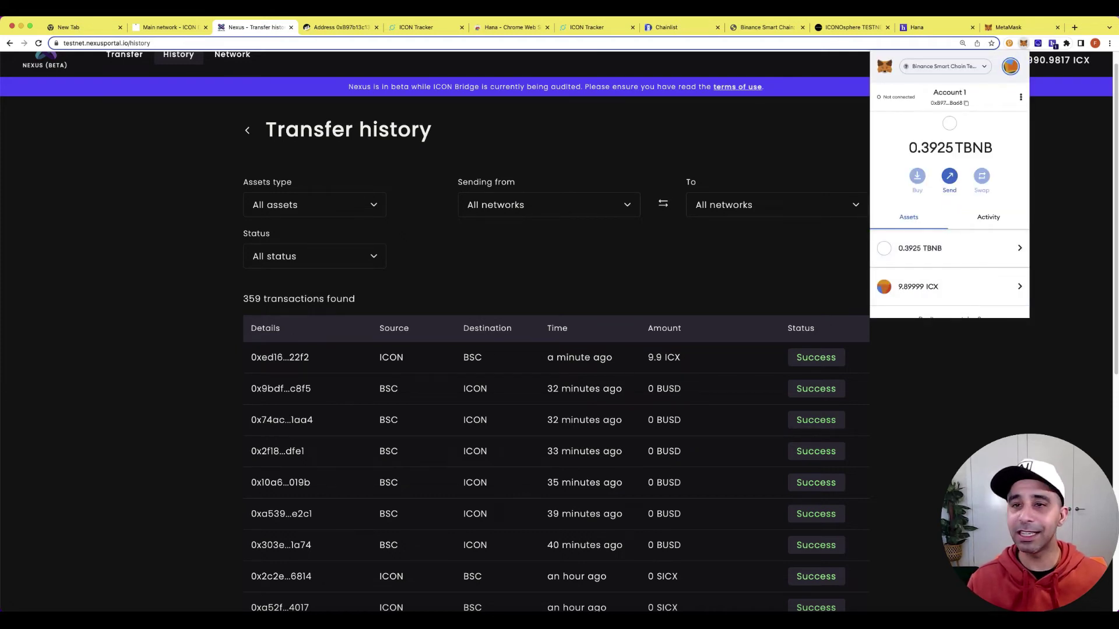
left_click(843, 201)
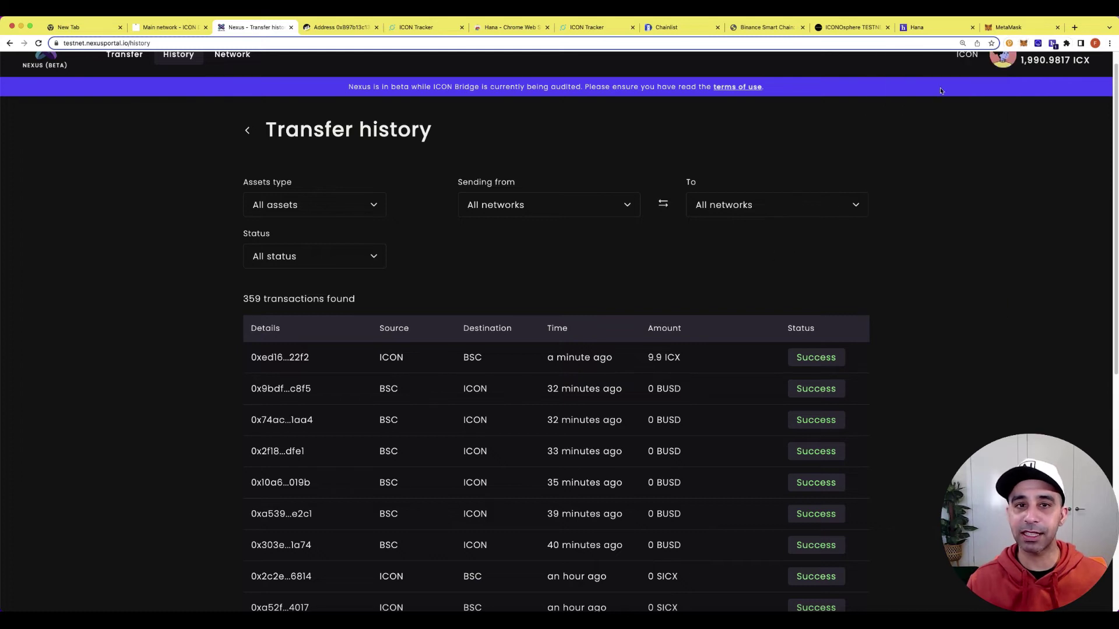
scroll(944, 166, "up", 1)
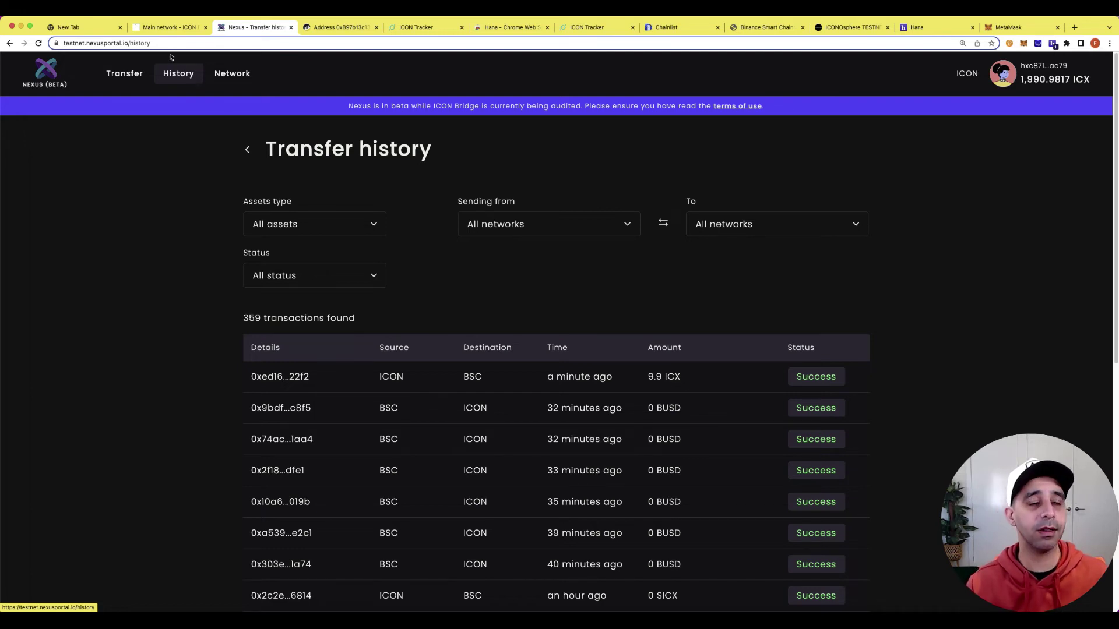
Return to the Transfer form, check the asset and chain lists, and open the ICON wallet panel.
left_click(129, 85)
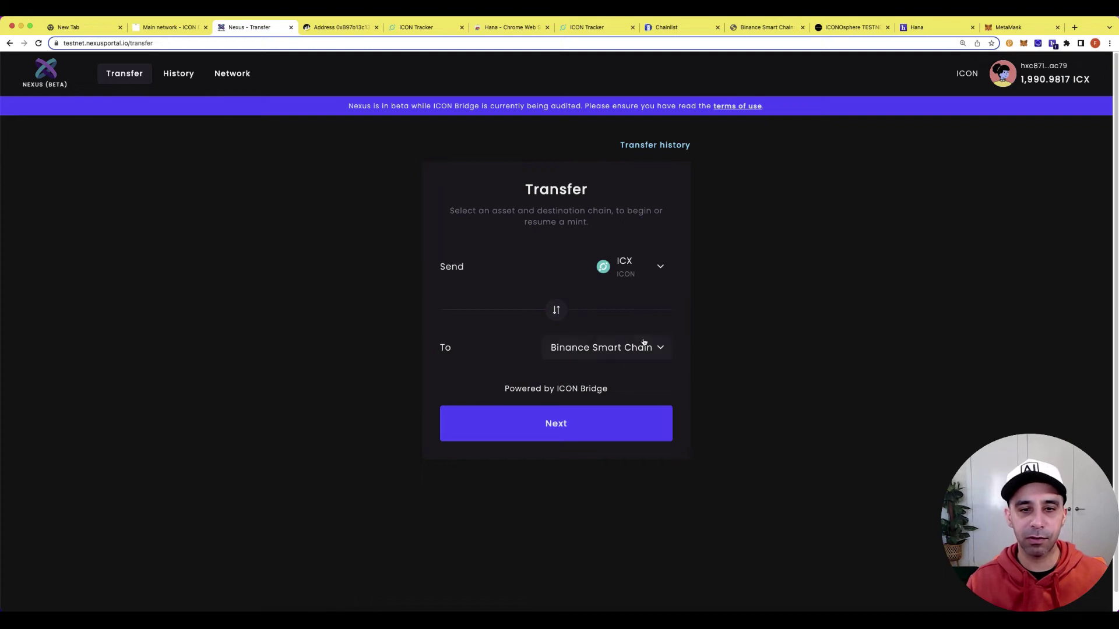
left_click(662, 276)
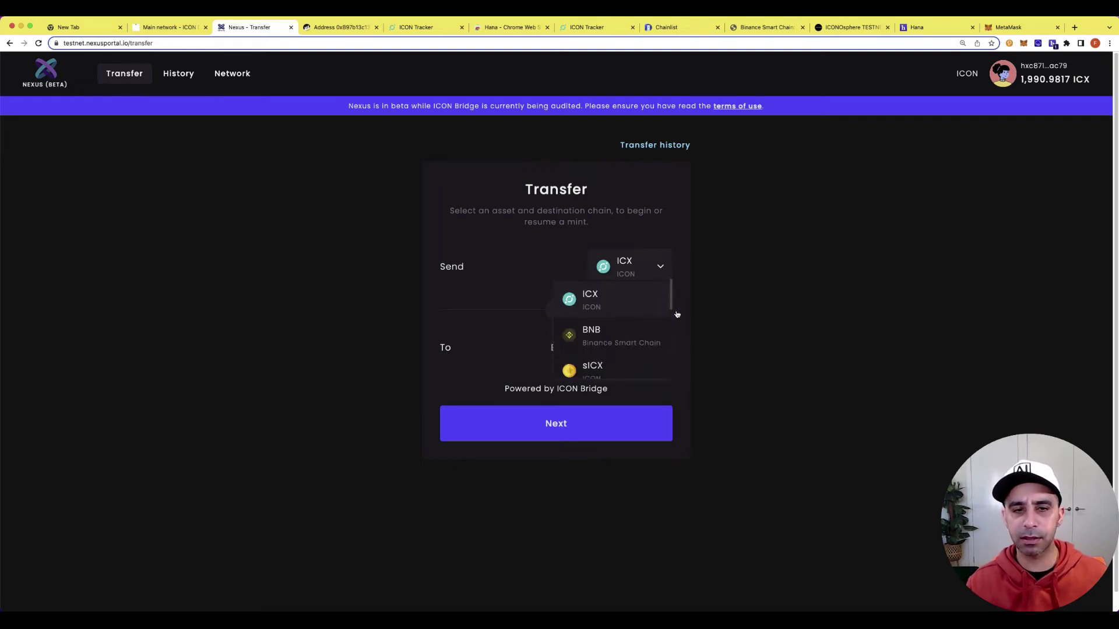
left_click(662, 281)
left_click(637, 349)
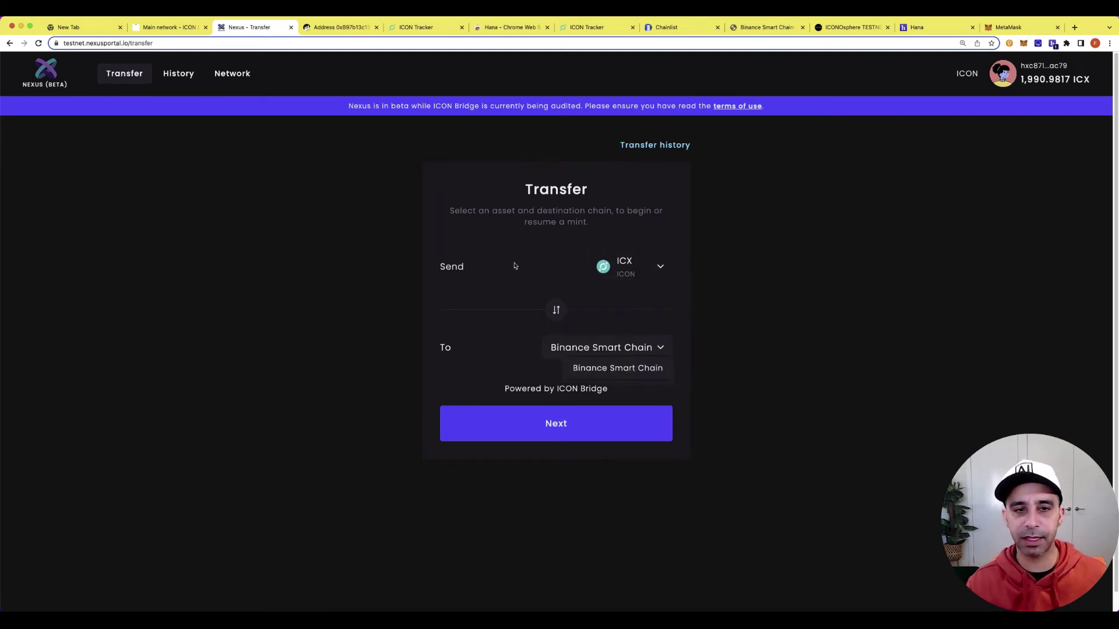
left_click(526, 278)
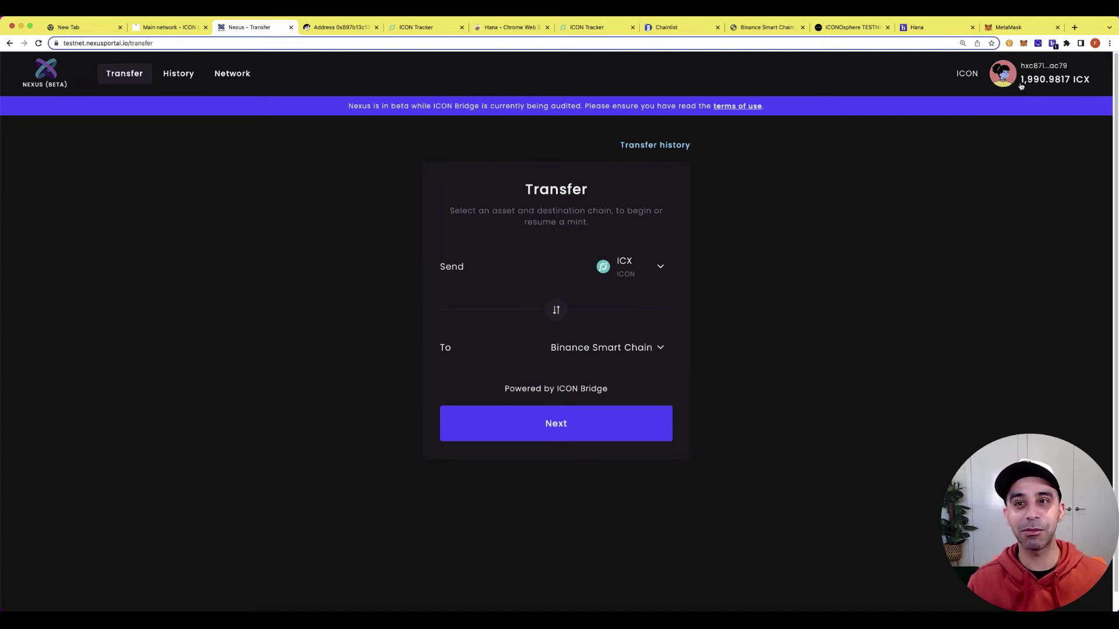
left_click(1004, 76)
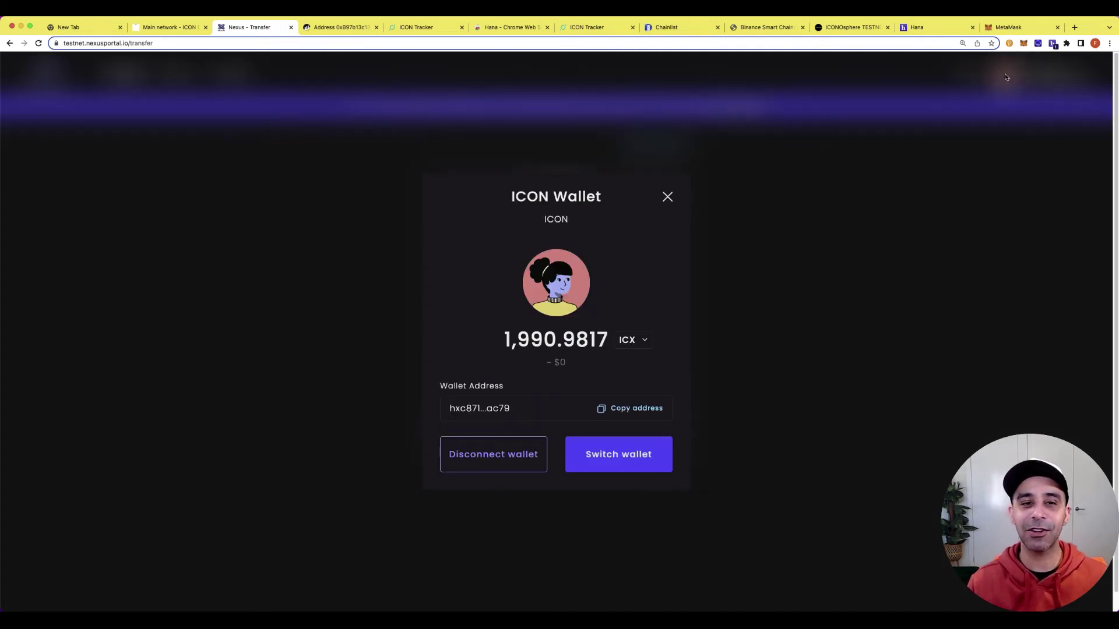
Switch from the ICON wallet to MetaMask Account 1 on Binance Smart Chain (0.3925 BNB).
left_click(623, 340)
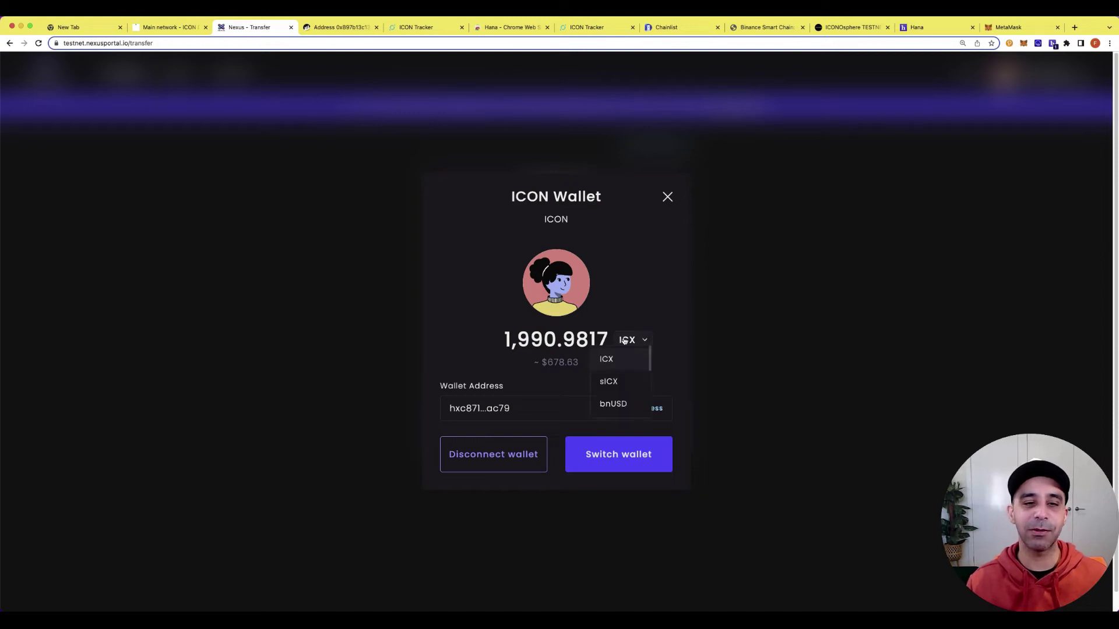
left_click(634, 264)
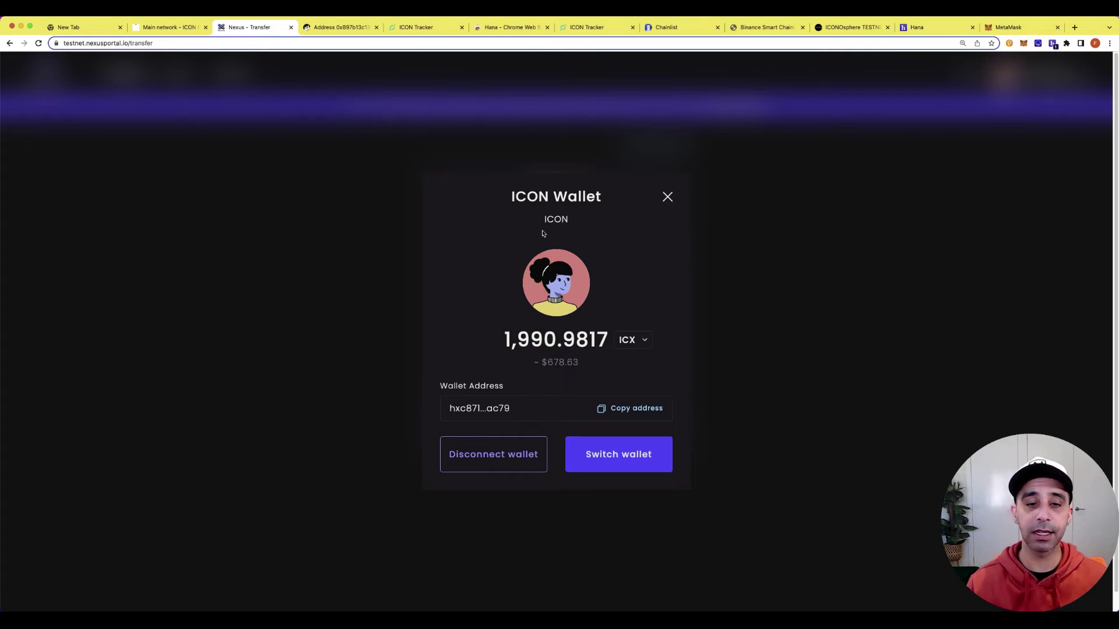
left_click(629, 473)
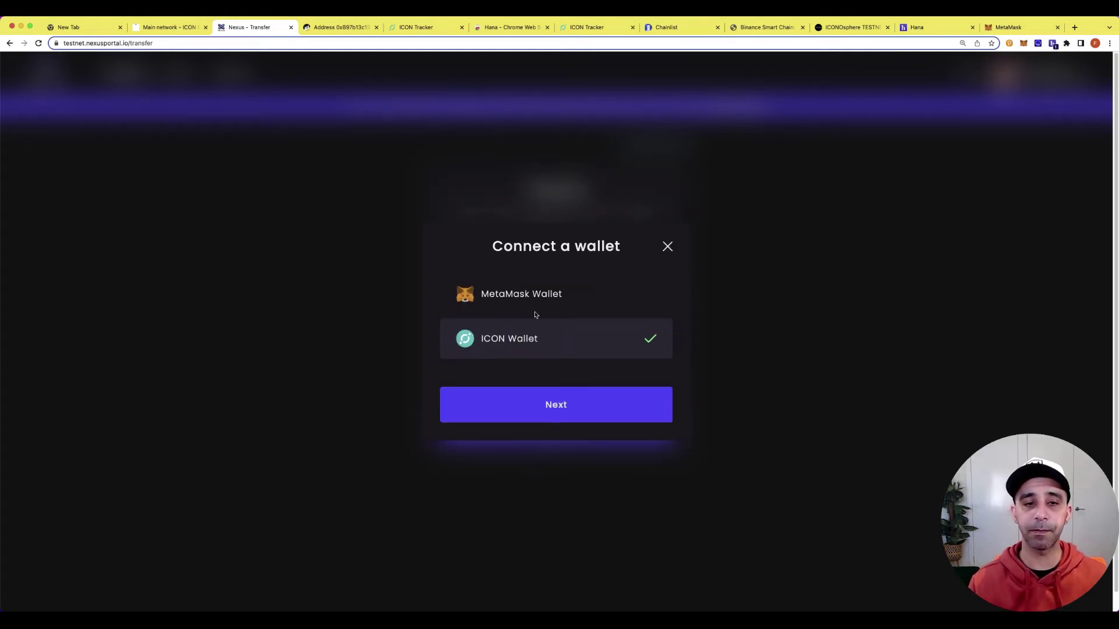
left_click(530, 303)
left_click(587, 404)
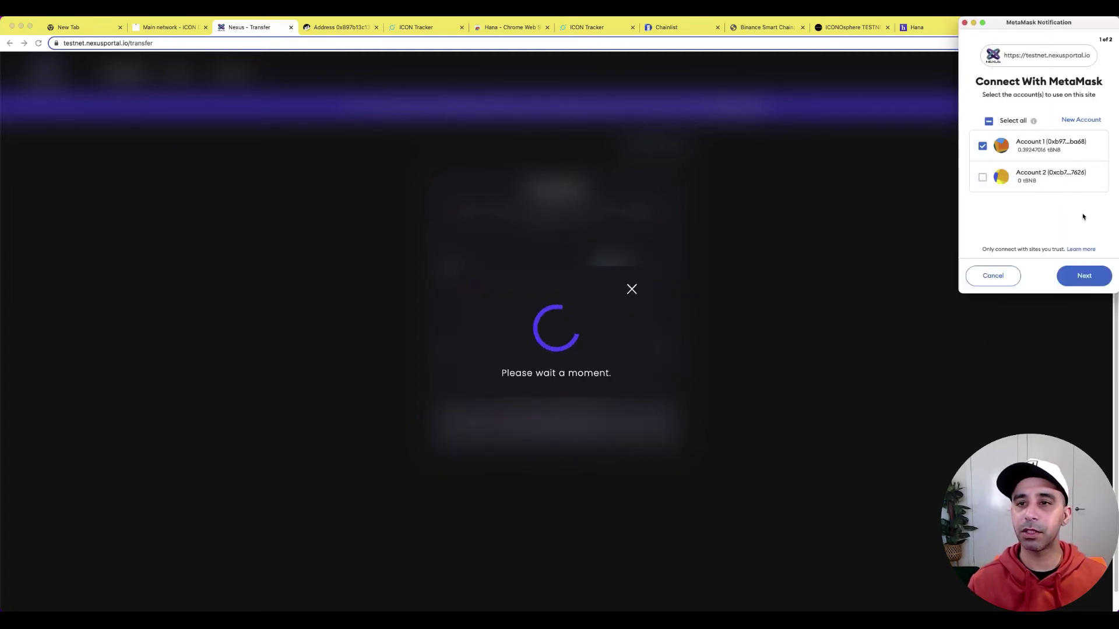
left_click(1083, 276)
left_click(1084, 276)
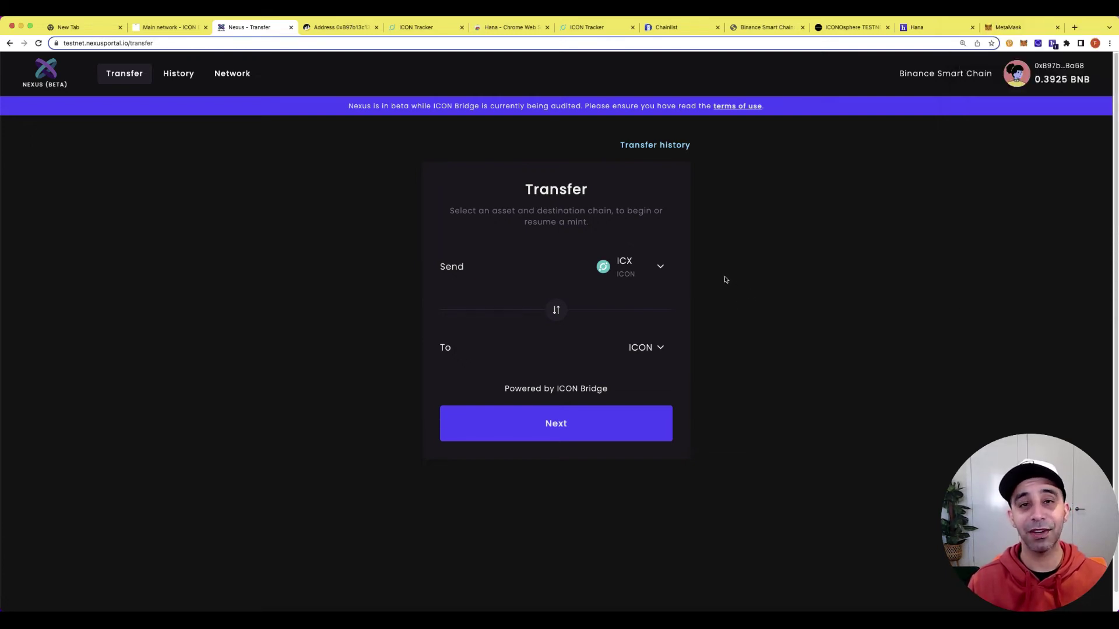
Browse the asset and destination chain lists on the Transfer form.
left_click(636, 349)
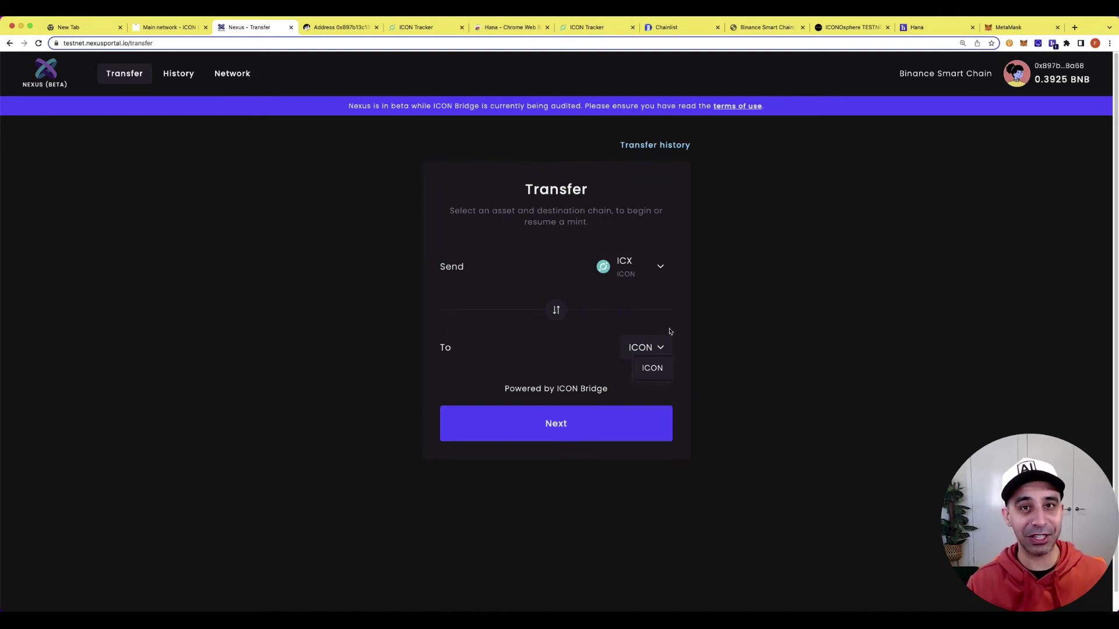
left_click(616, 330)
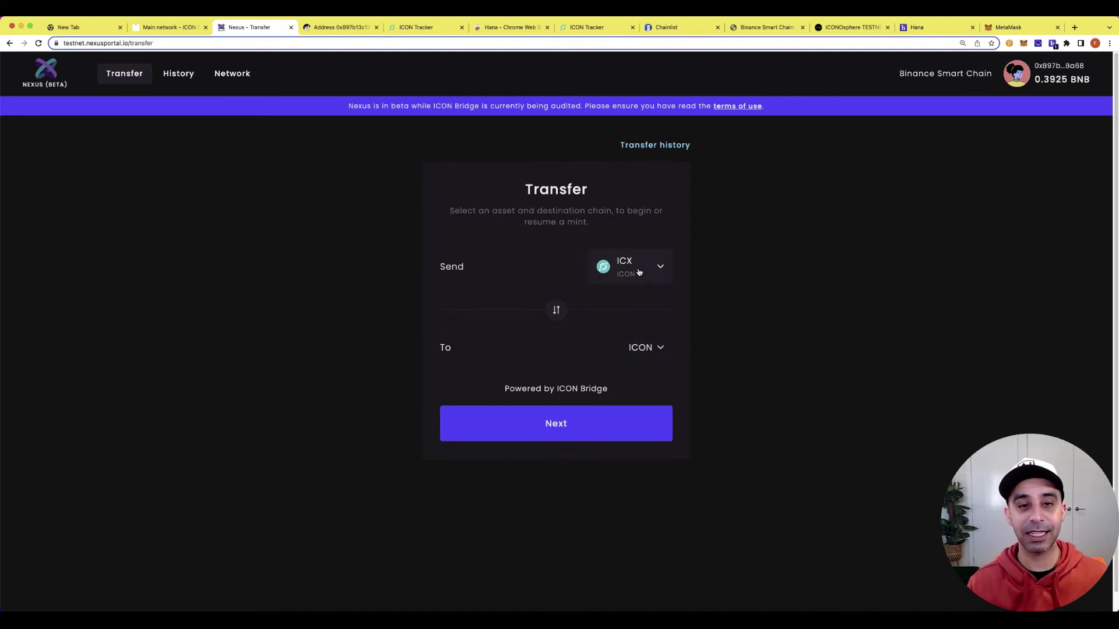
left_click(661, 267)
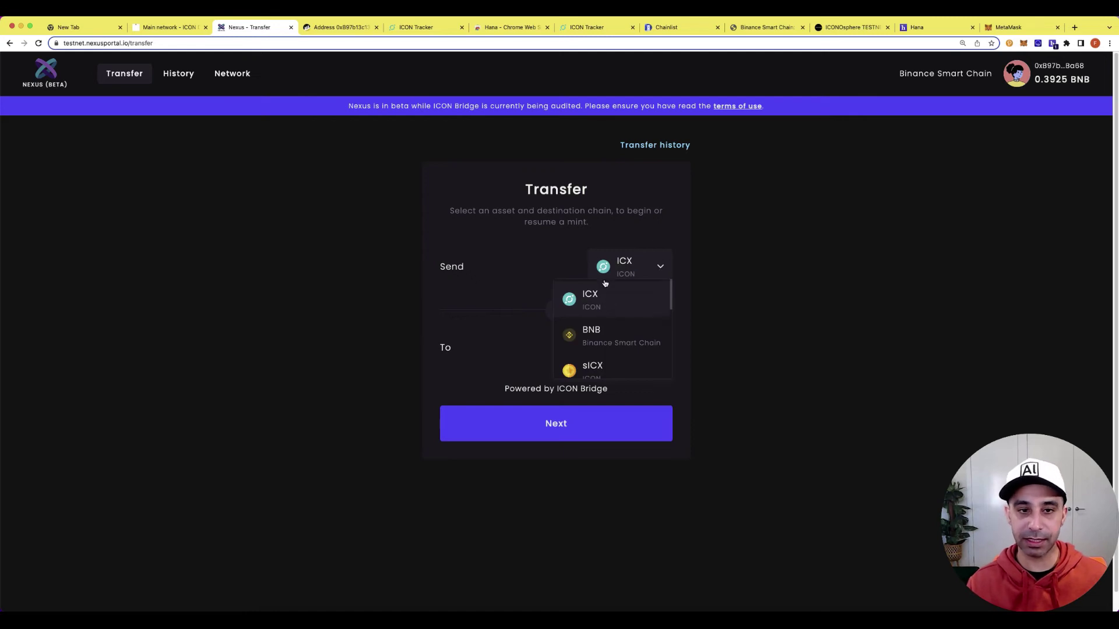
scroll(632, 314, "down", 5)
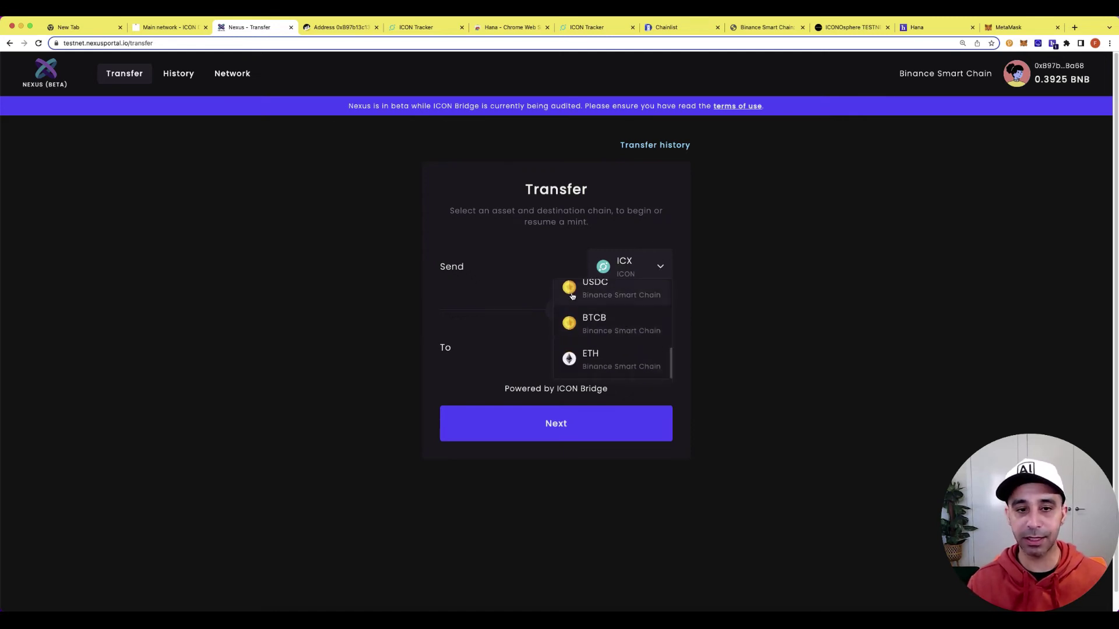
scroll(624, 329, "down", 1)
left_click(549, 254)
left_click(661, 331)
left_click(658, 357)
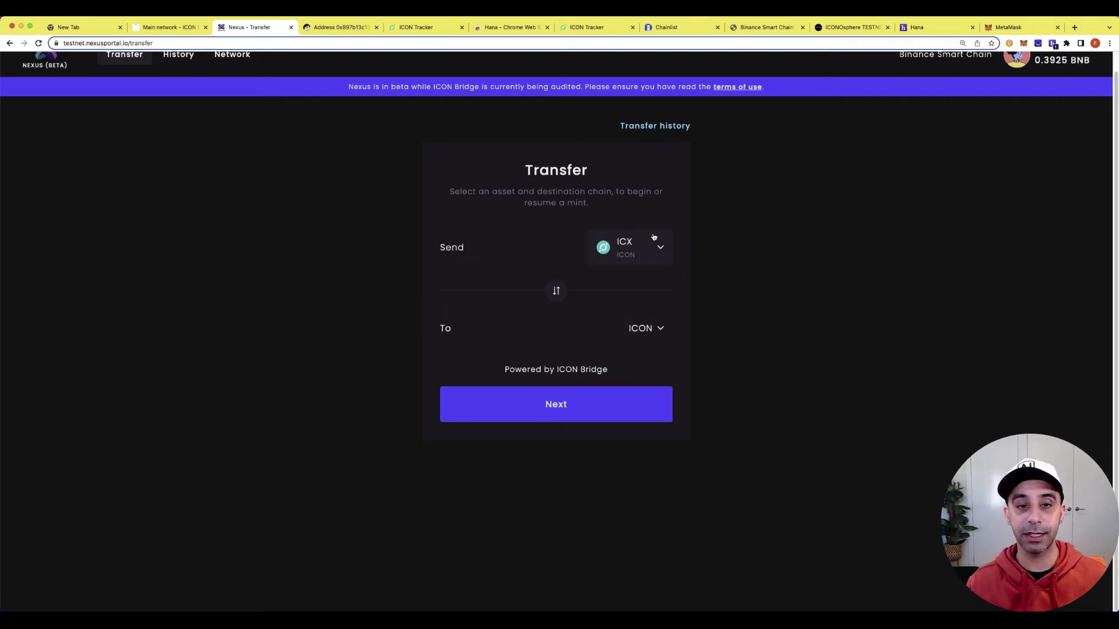
Select BNB on Binance Smart Chain as the asset to send to ICON.
left_click(665, 257)
left_click(638, 274)
left_click(655, 332)
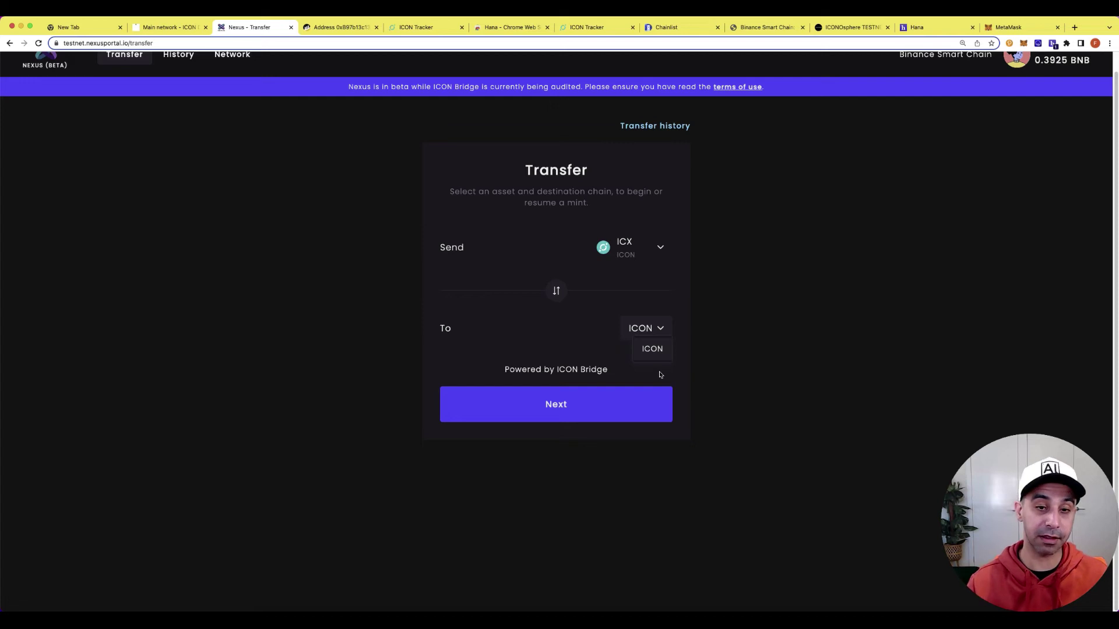
left_click(631, 255)
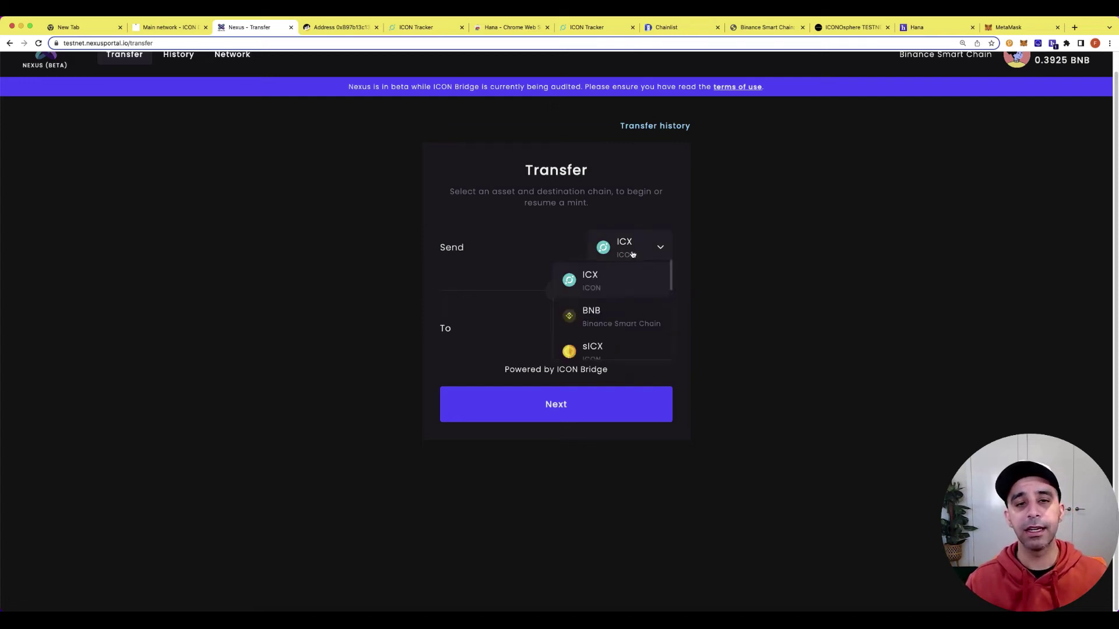
left_click(623, 309)
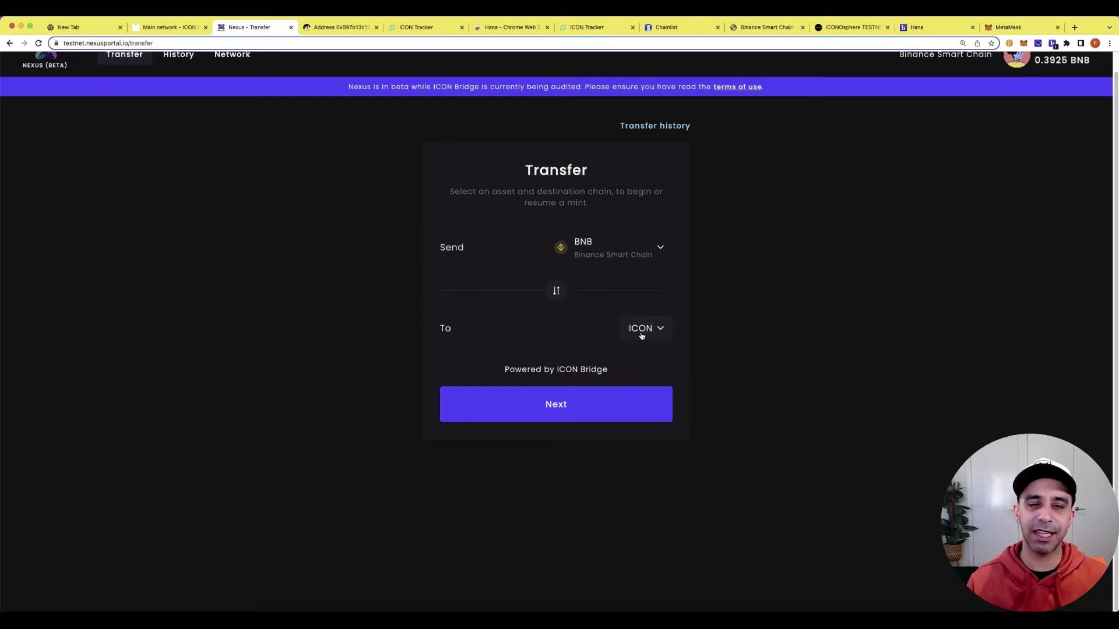
Copy the Hana wallet's ICX receive address and paste it as the recipient.
left_click(569, 414)
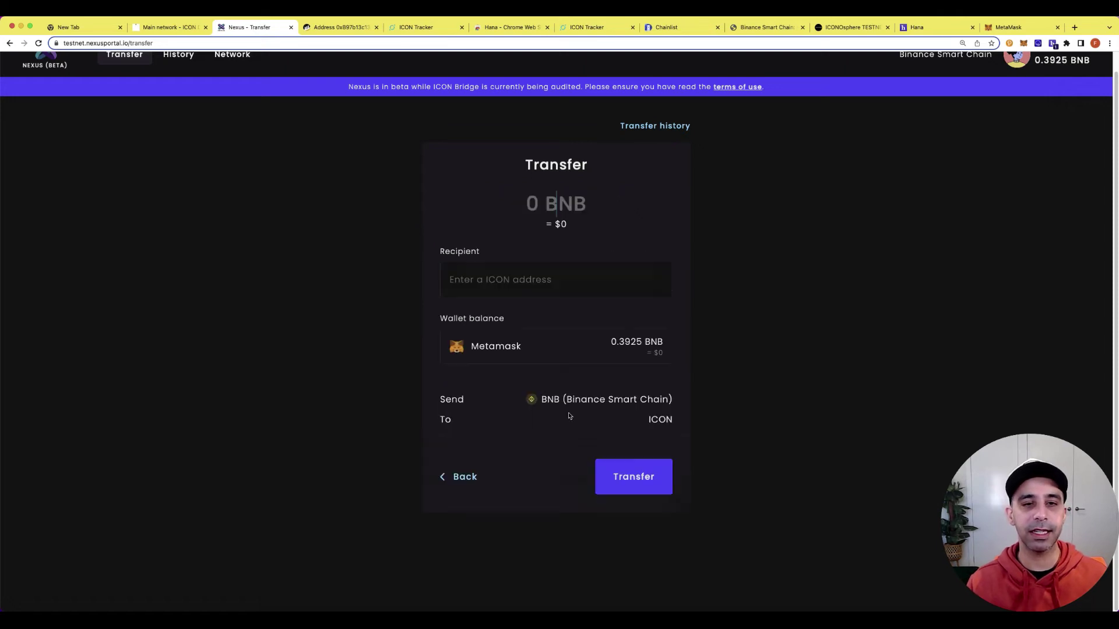
left_click(532, 286)
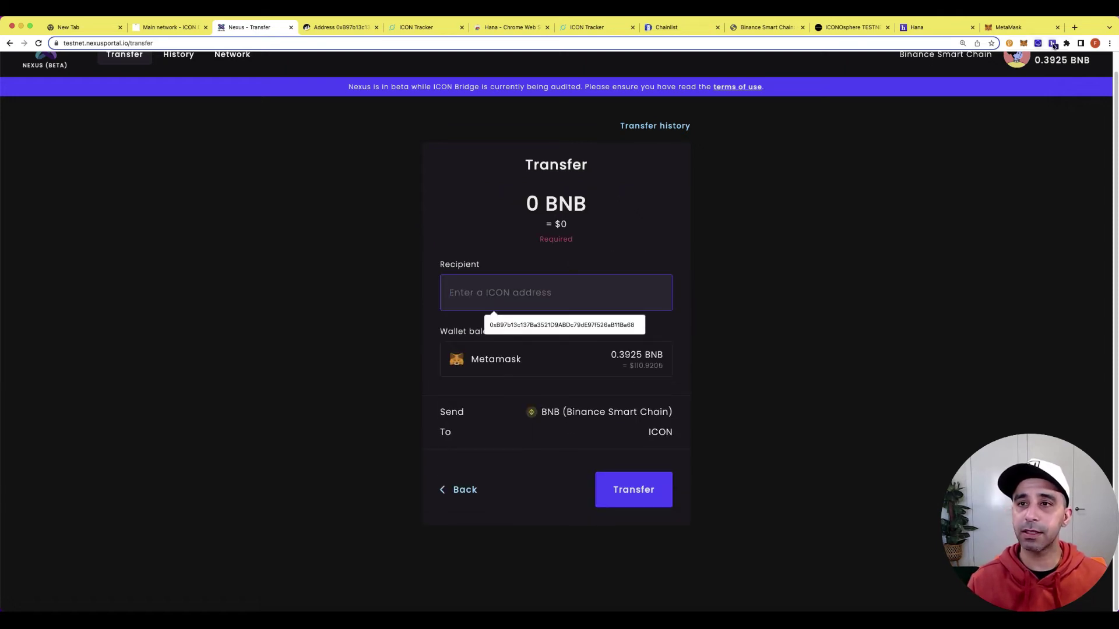
left_click(1052, 43)
left_click(914, 294)
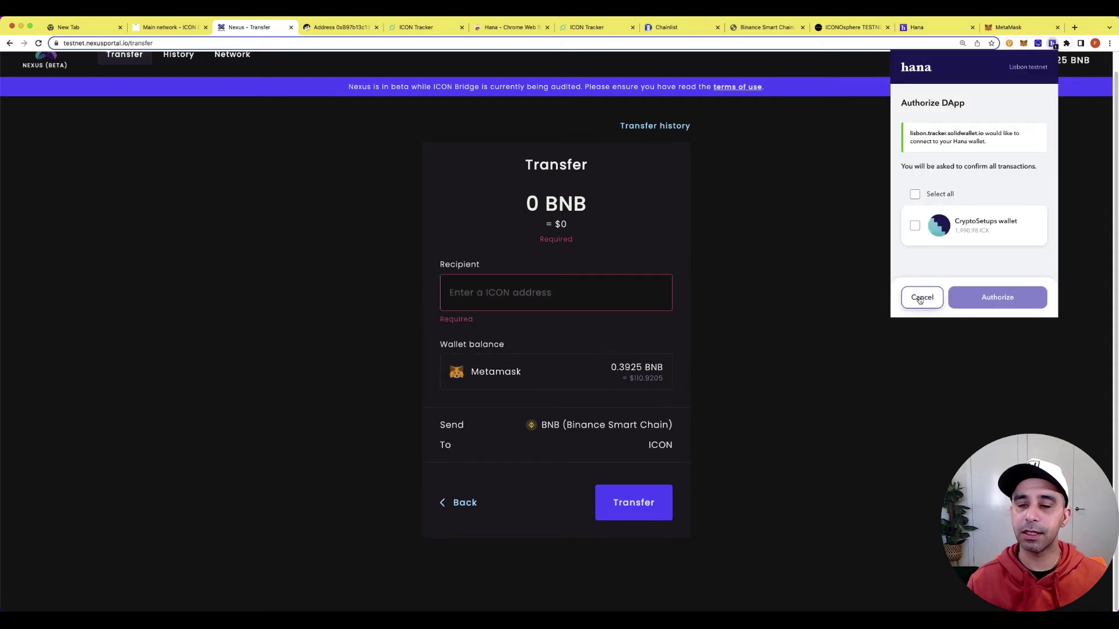
left_click(1053, 43)
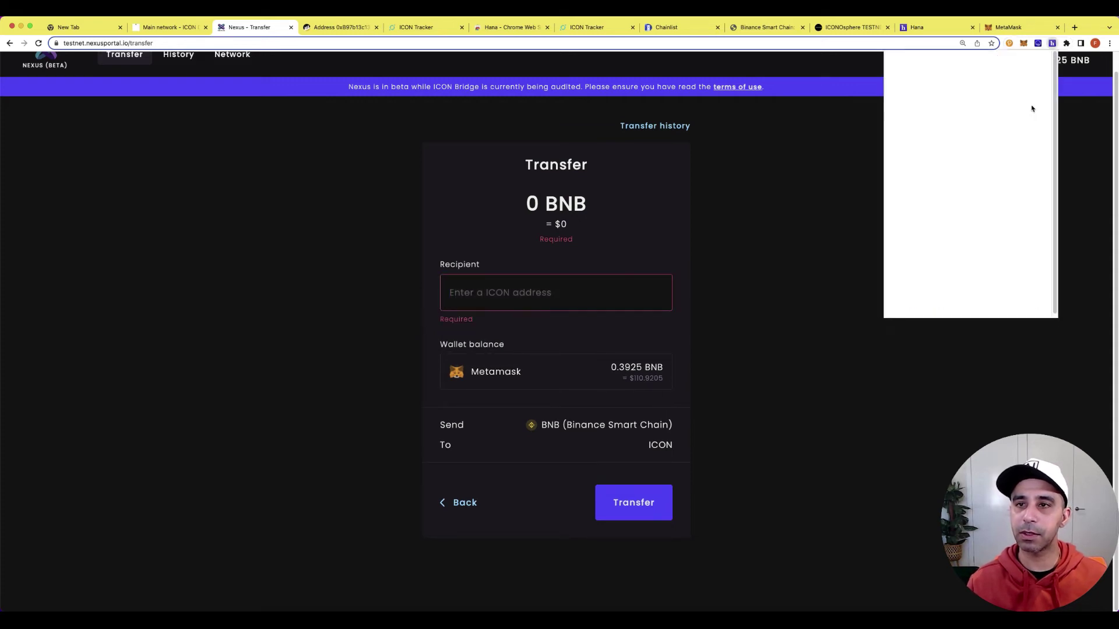
left_click(973, 239)
left_click(1011, 177)
left_click(1025, 293)
left_click(539, 292)
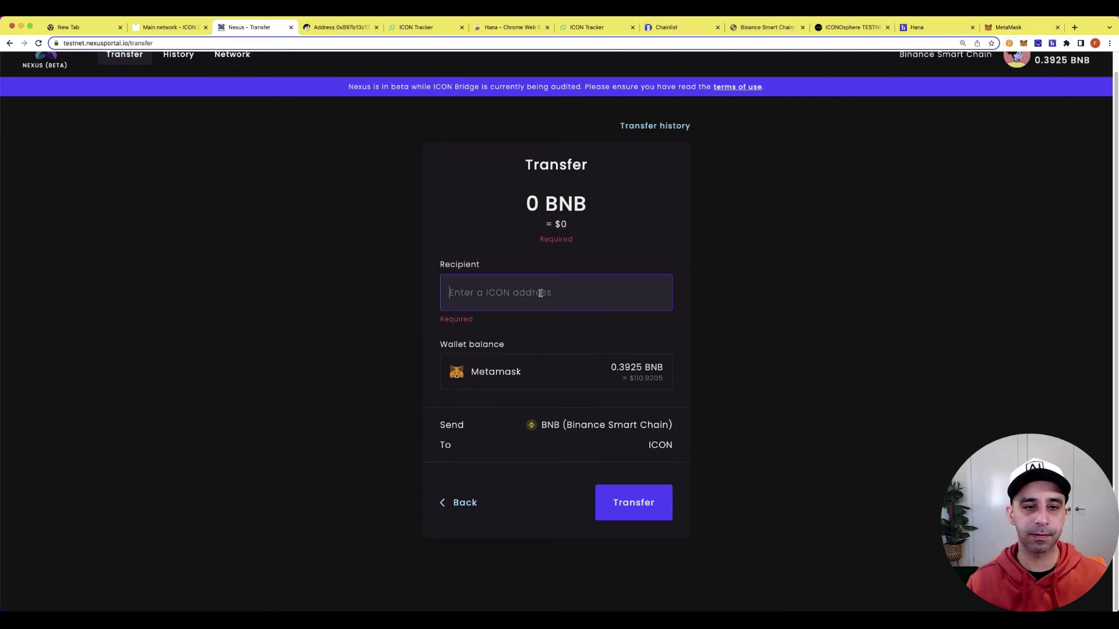
type("hxc871c5ab23fbc2334fe03ffc14372b4de579ac79")
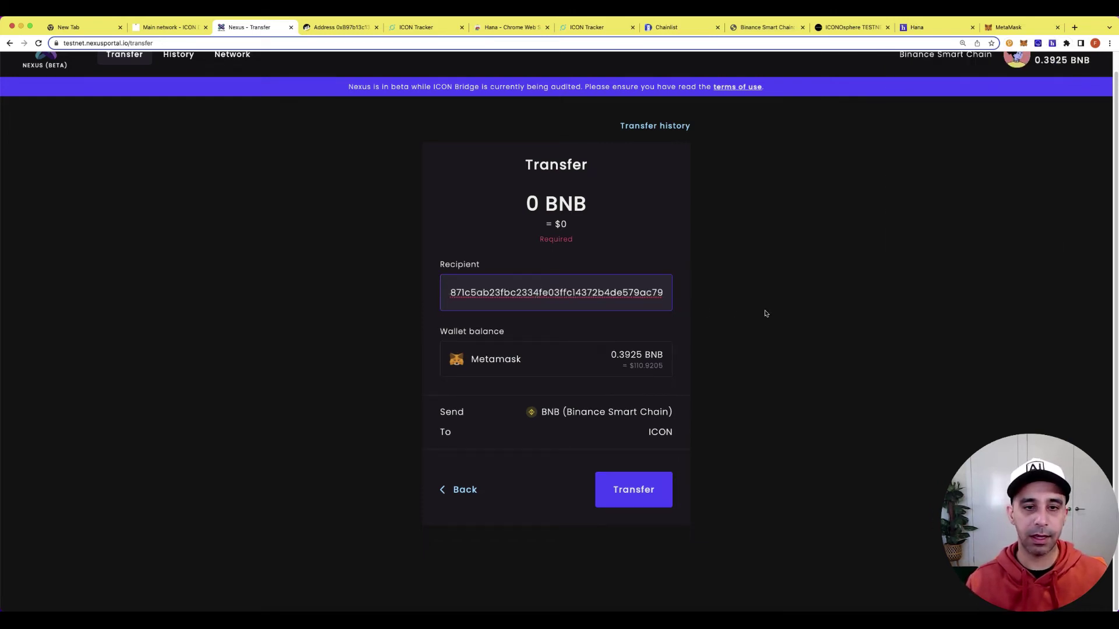
left_click(779, 315)
Enter .1 BNB as the amount and submit for fee review.
left_click(532, 203)
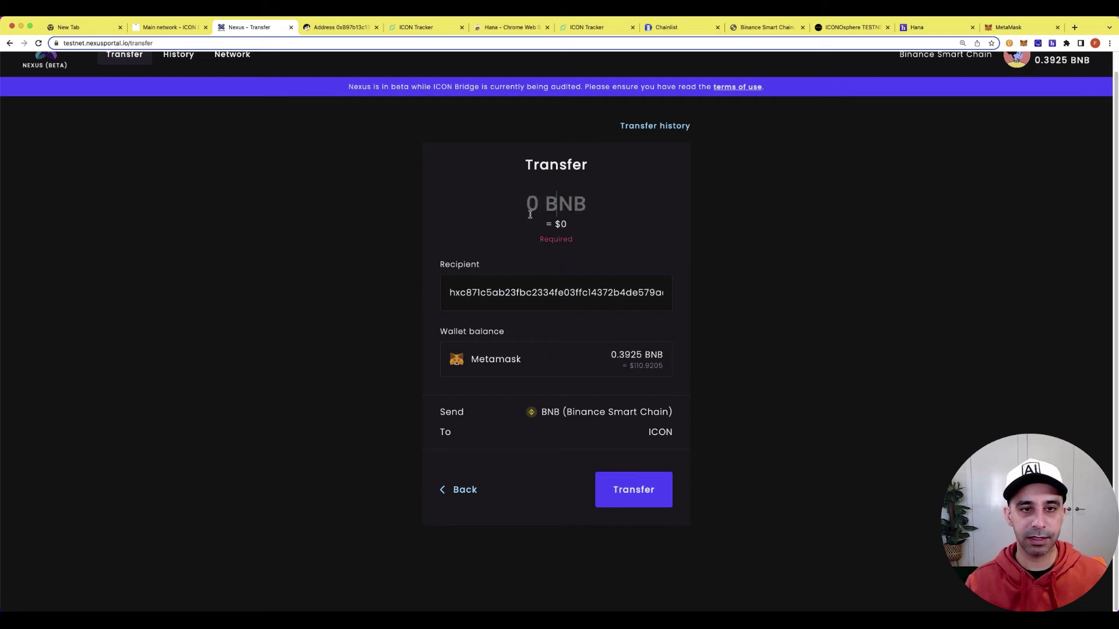
type(".1")
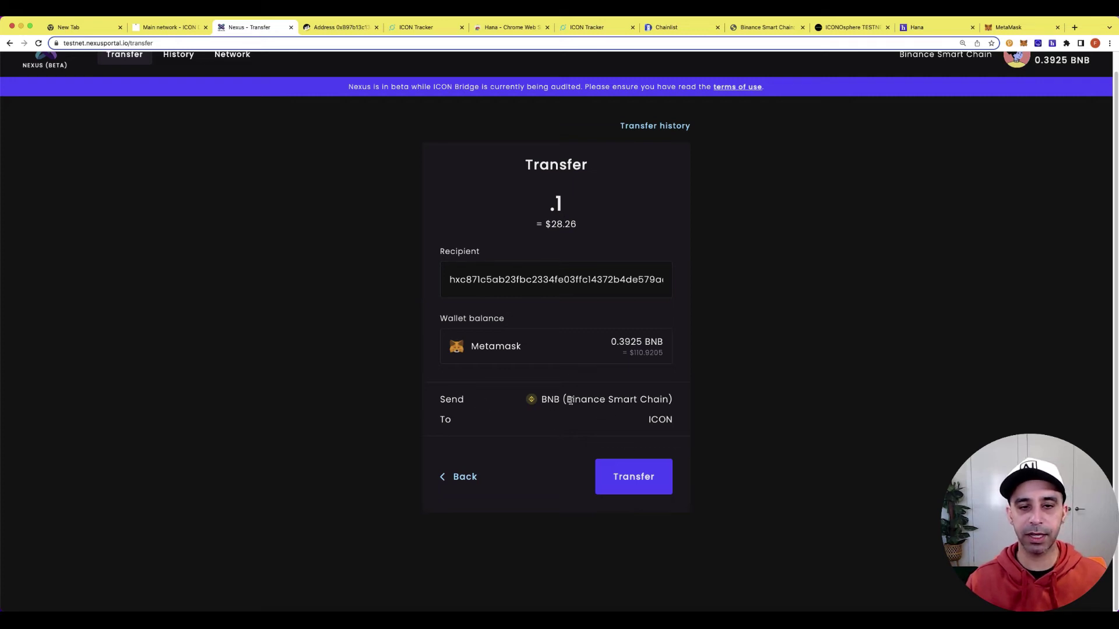
left_click(626, 469)
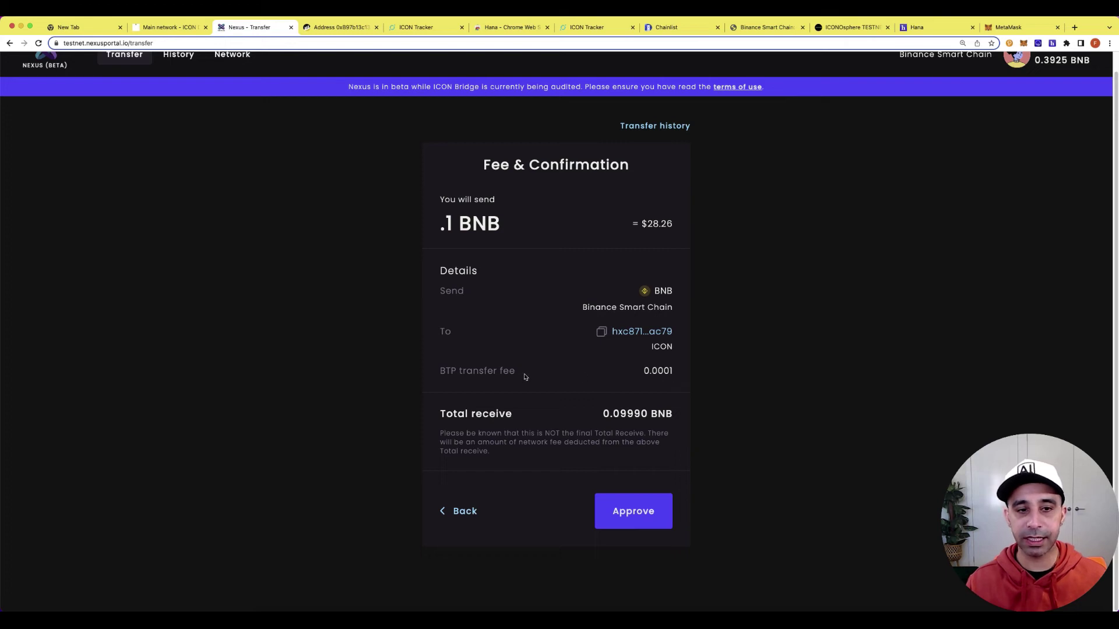
Check the 0.0001 fee and 0.09990 BNB total receive, then approve the transfer.
left_click_drag(440, 377, 674, 376)
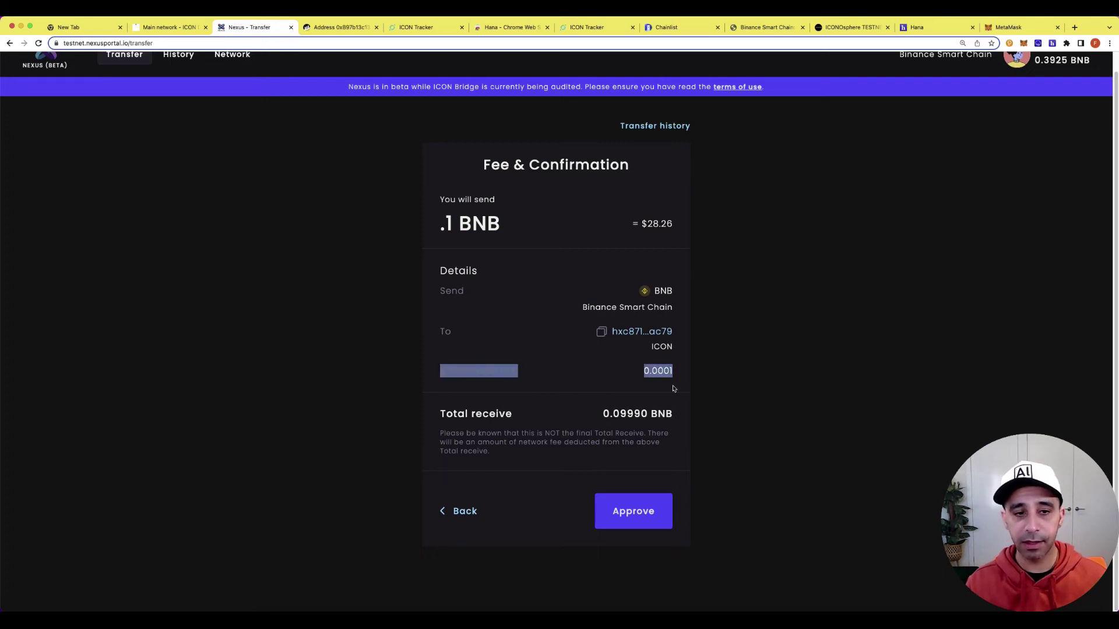
left_click(544, 425)
left_click_drag(597, 422, 669, 420)
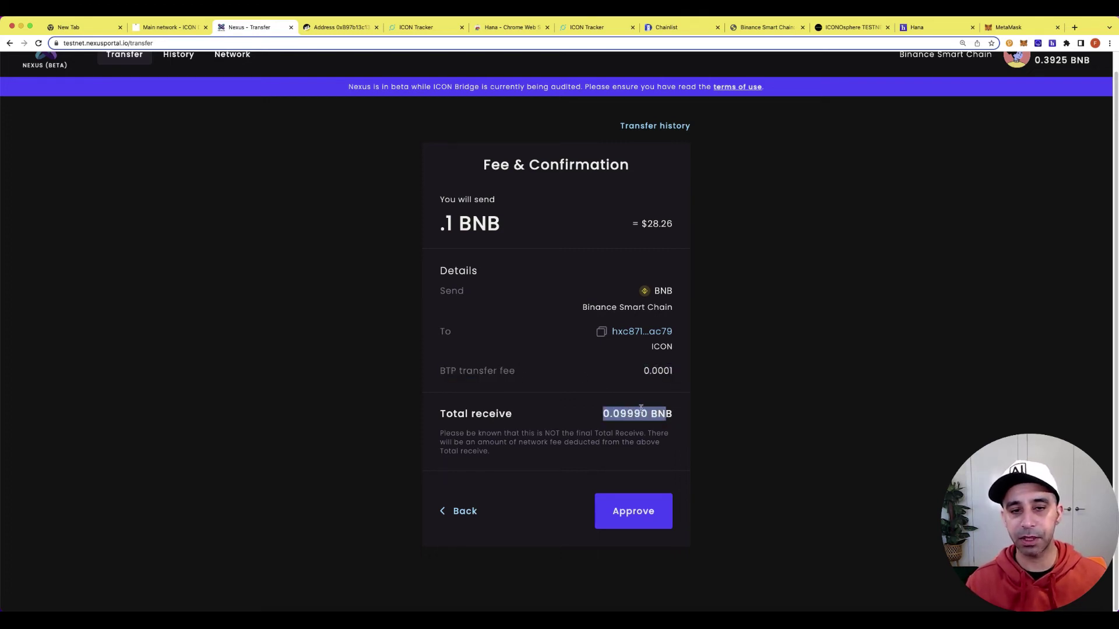
left_click(659, 428)
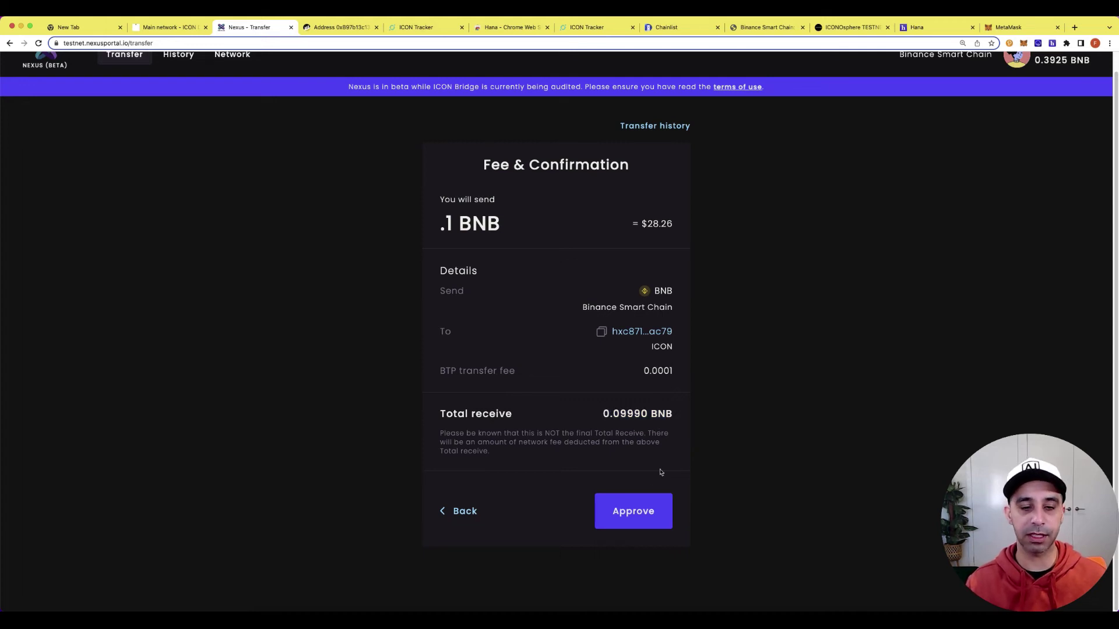
left_click(639, 520)
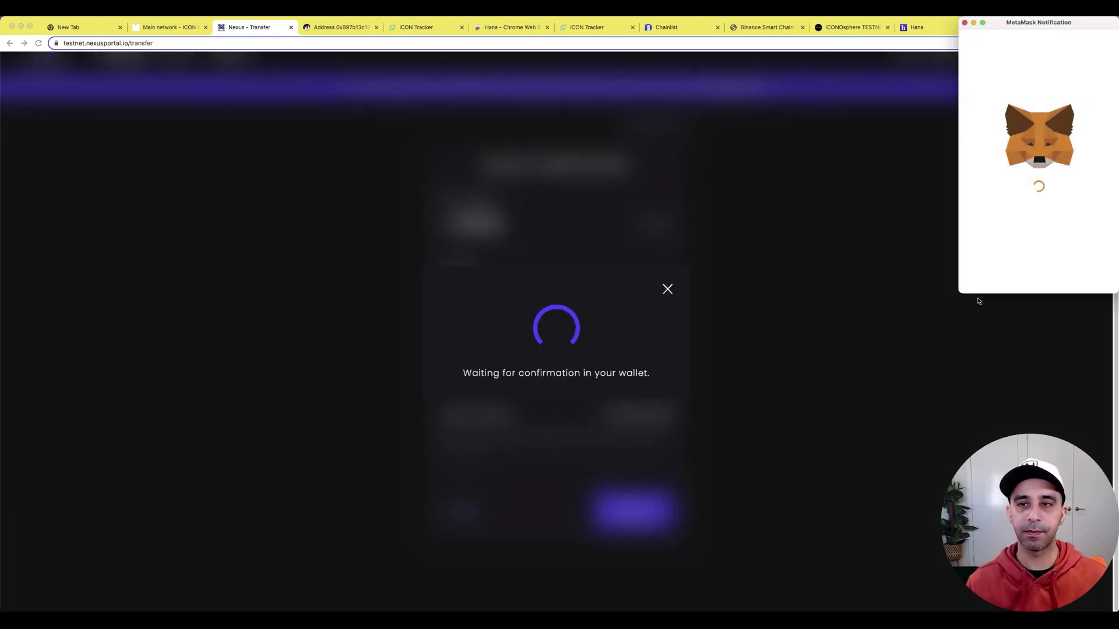
Review the MetaMask gas fee and 0.16990854 TBNB total in the notification details.
scroll(1061, 208, "down", 2)
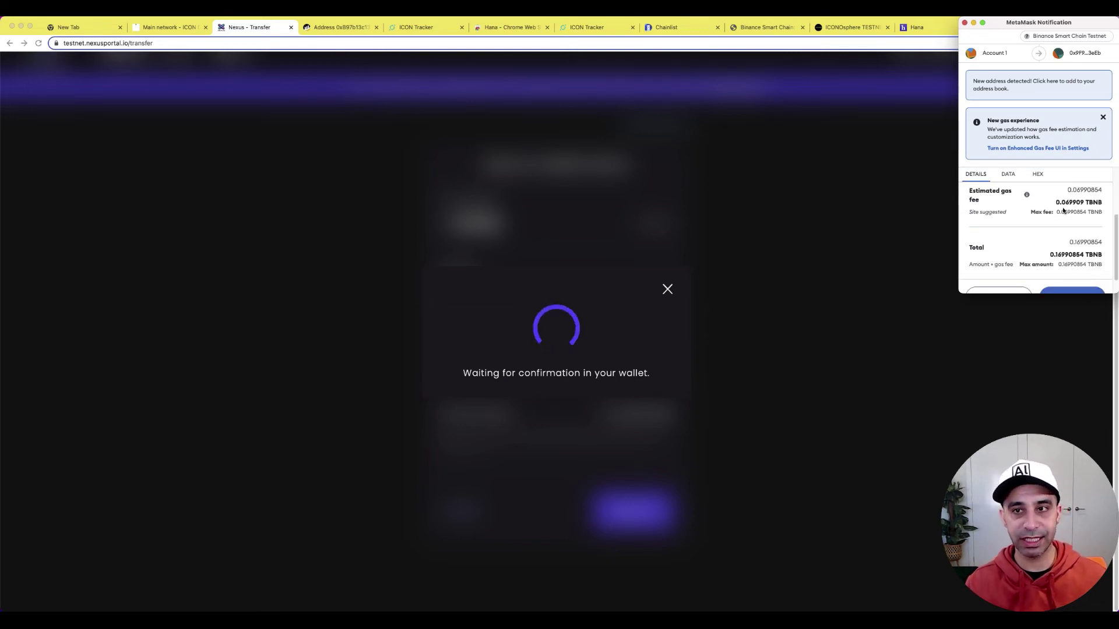
scroll(1043, 211, "up", 1)
scroll(1045, 215, "down", 1)
scroll(1047, 220, "down", 2)
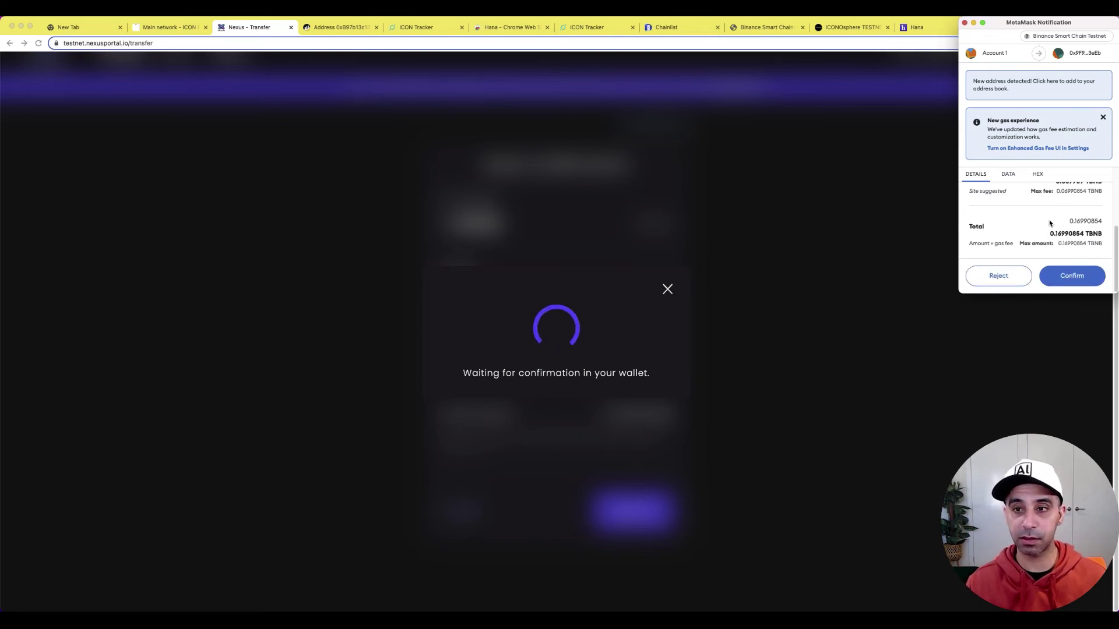
scroll(1049, 224, "up", 1)
scroll(1049, 224, "up", 1)
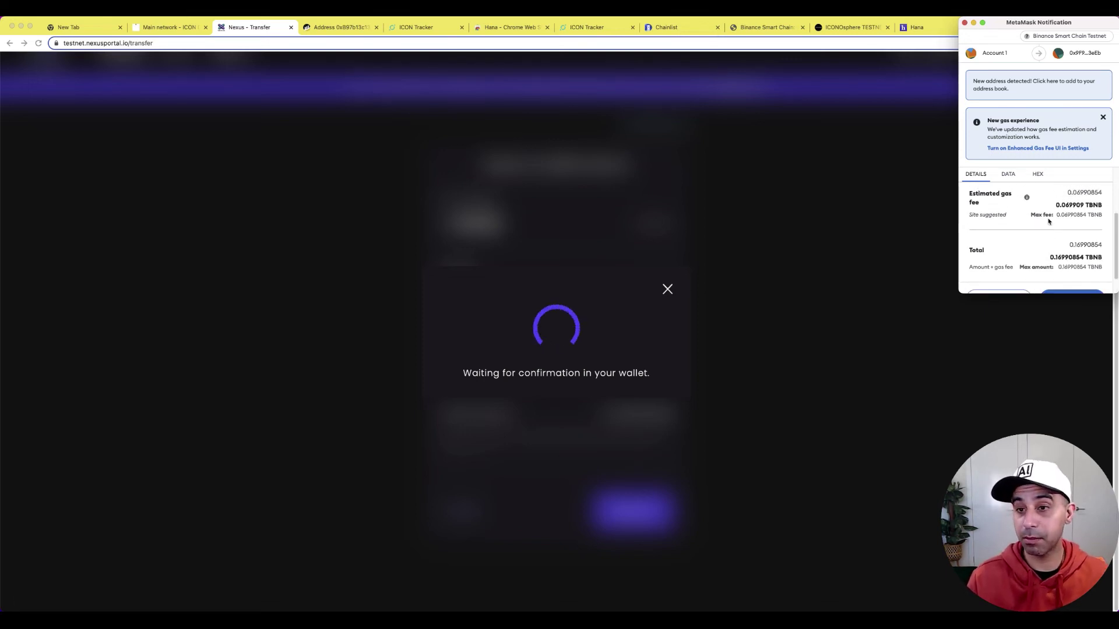
scroll(1048, 224, "down", 1)
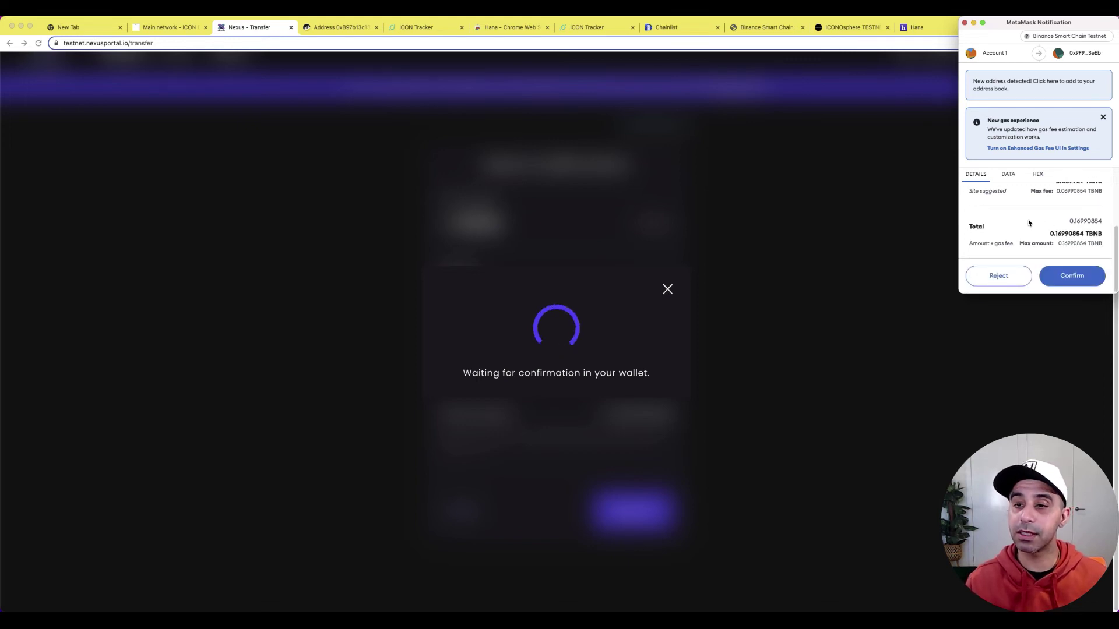
scroll(1043, 224, "up", 2)
scroll(1034, 227, "down", 2)
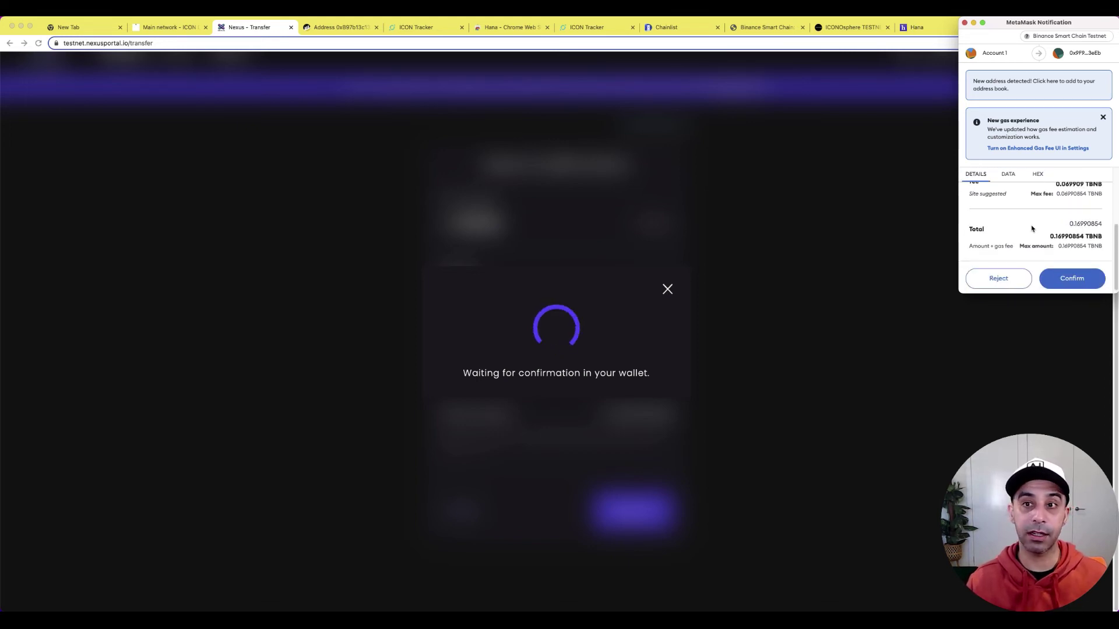
scroll(1046, 245, "up", 1)
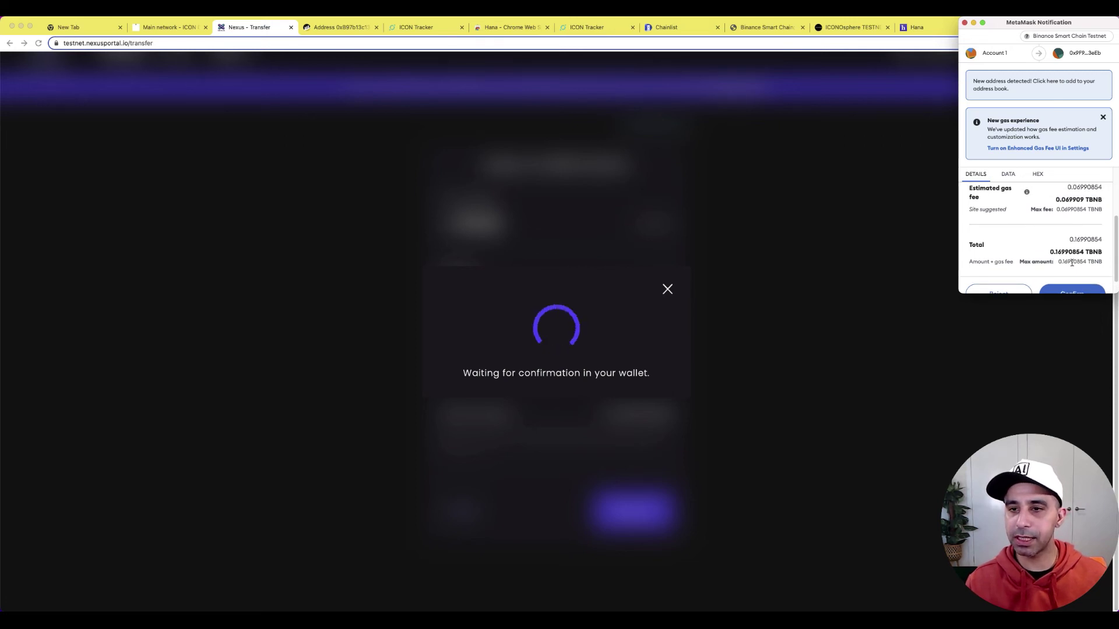
scroll(1071, 263, "up", 1)
scroll(1070, 264, "down", 2)
Approve the 0.099 BNB transfer in MetaMask and find it listed as Pending in the transfer history.
left_click(1070, 278)
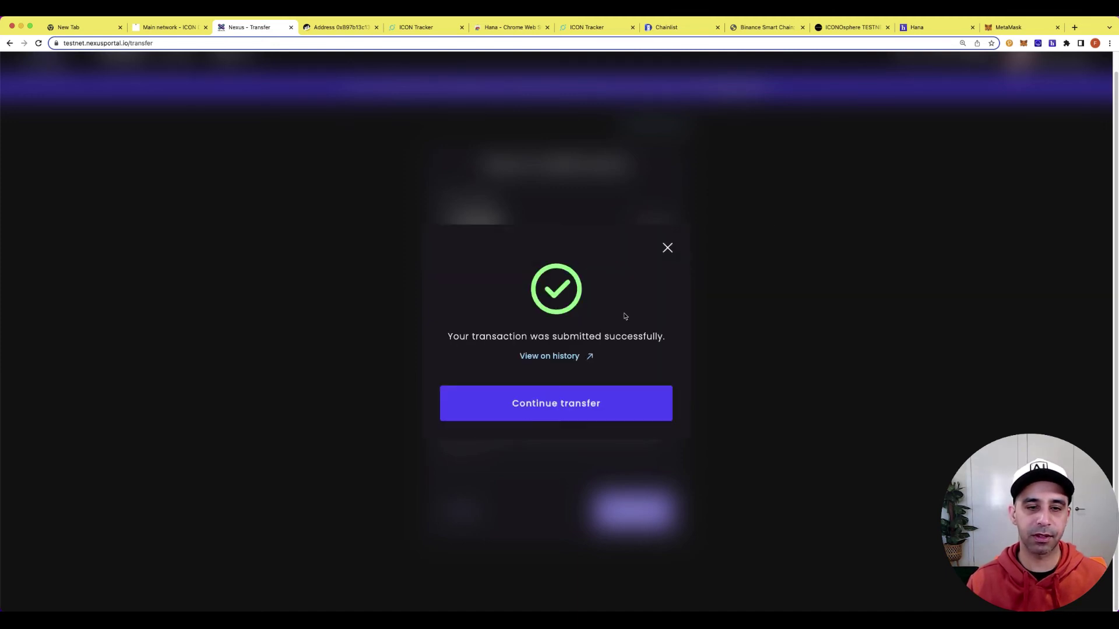
left_click(573, 360)
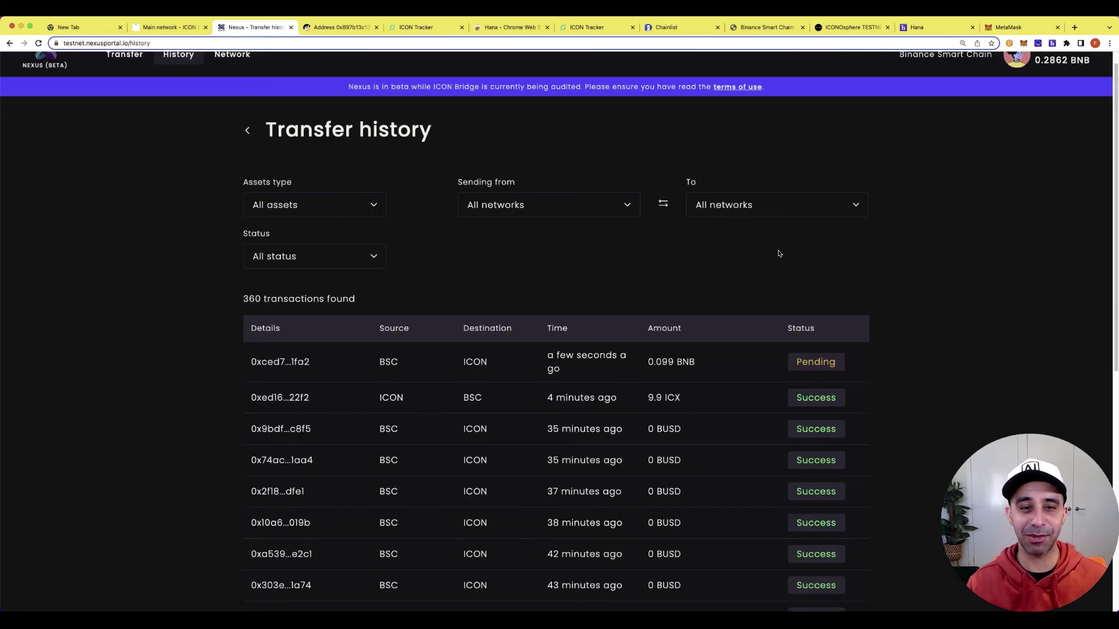
scroll(779, 254, "down", 2)
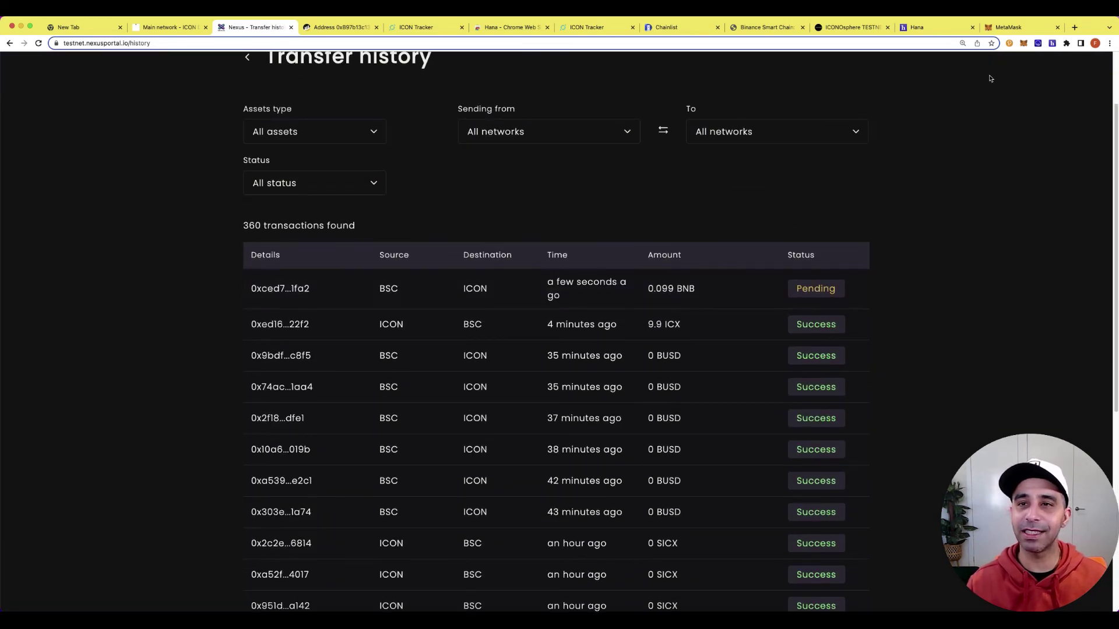
Check the Hana wallet's managed tokens, then return to its overview and close it.
left_click(1051, 43)
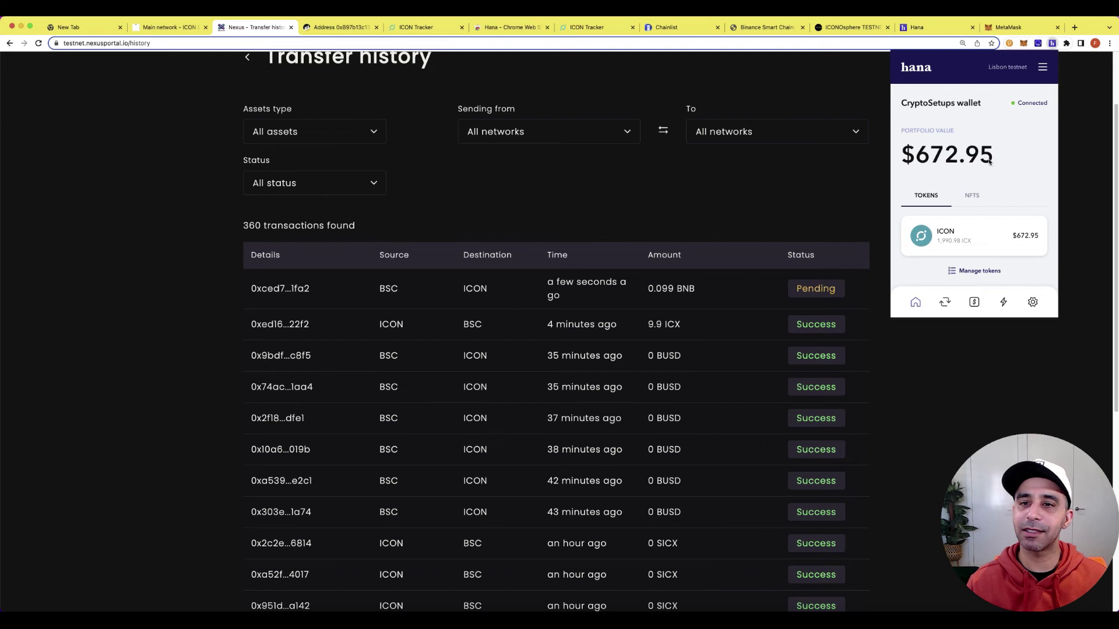
scroll(979, 233, "down", 1)
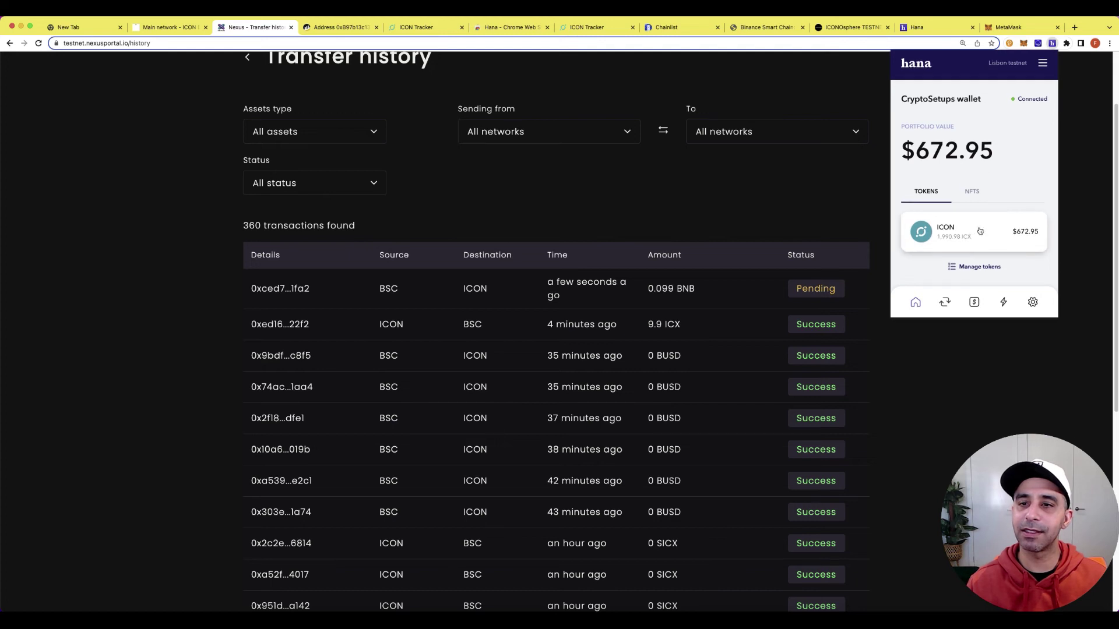
left_click(979, 269)
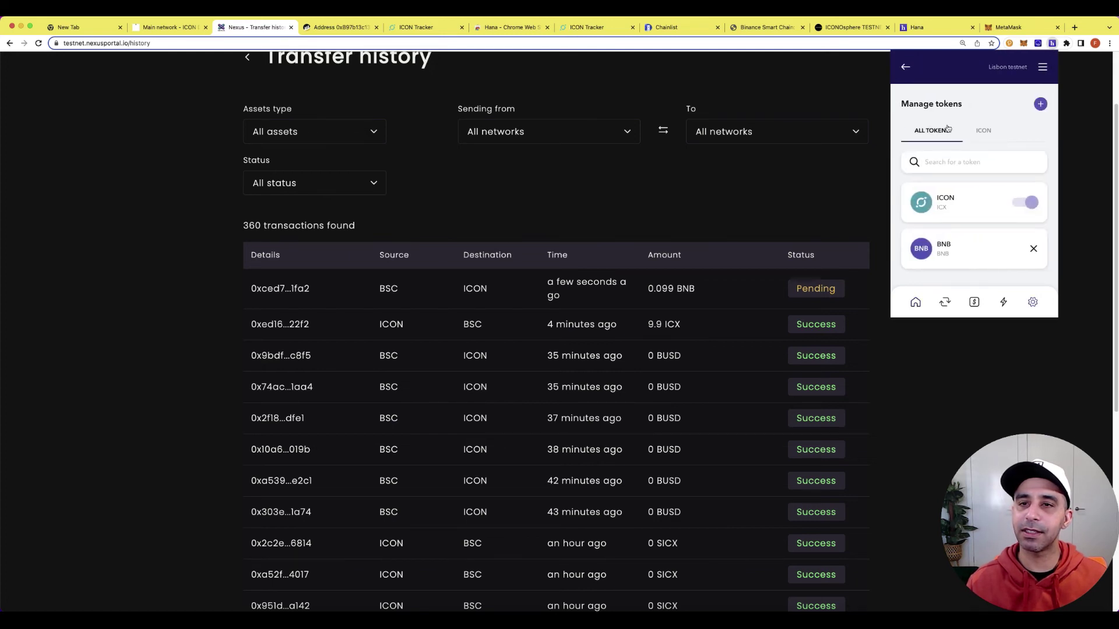
left_click(914, 302)
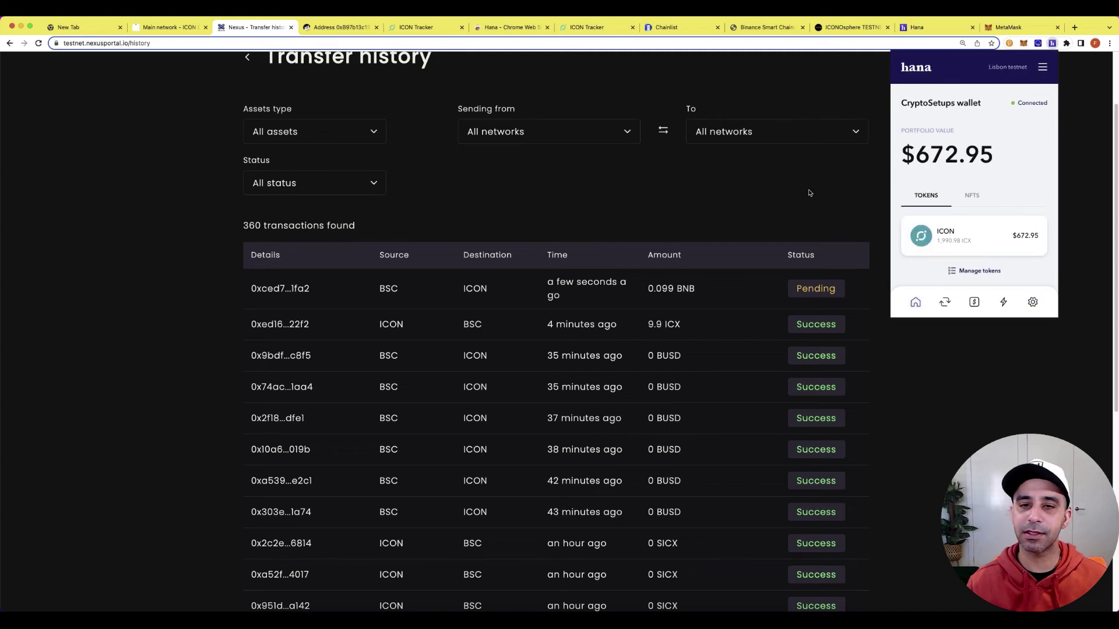
left_click(824, 179)
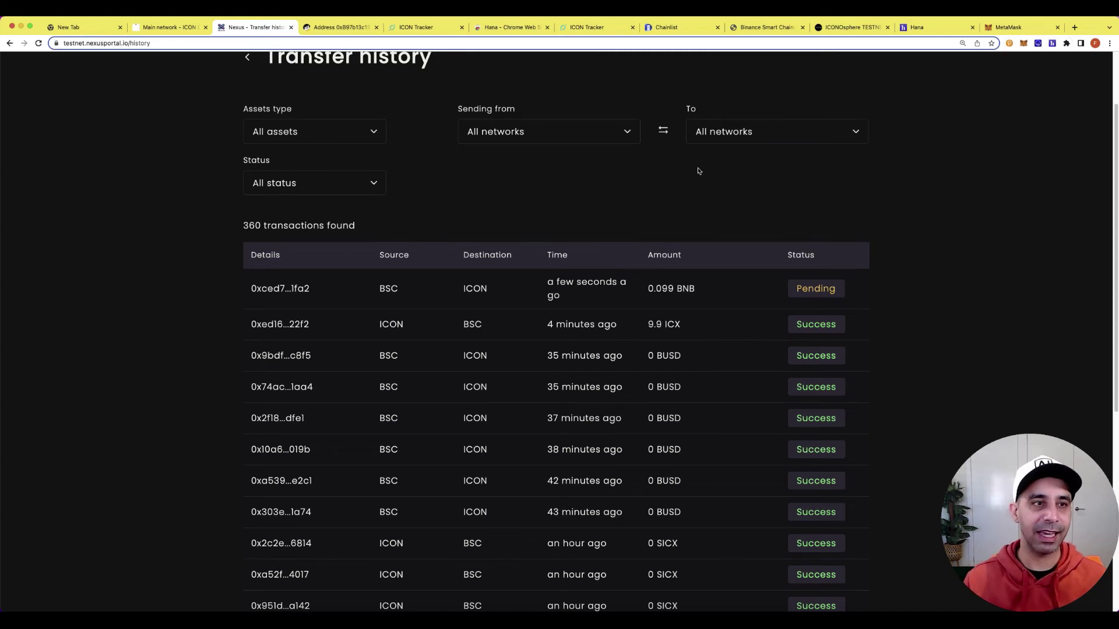
scroll(340, 122, "up", 3)
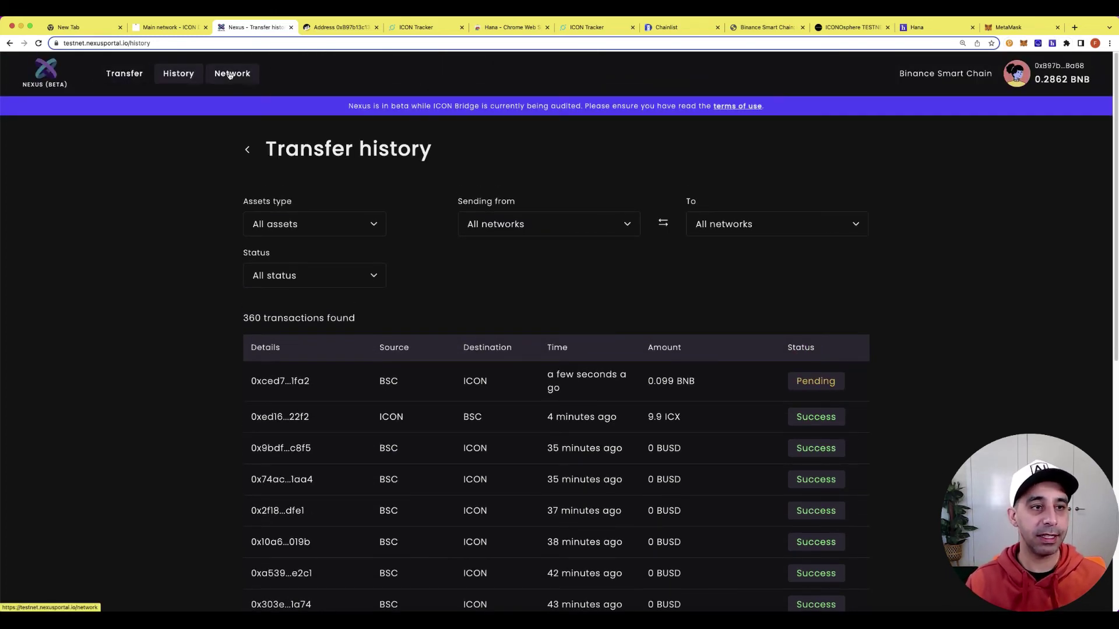
Review the ICON and BSC entries in the Networks table, then go back to Transfer.
left_click(232, 74)
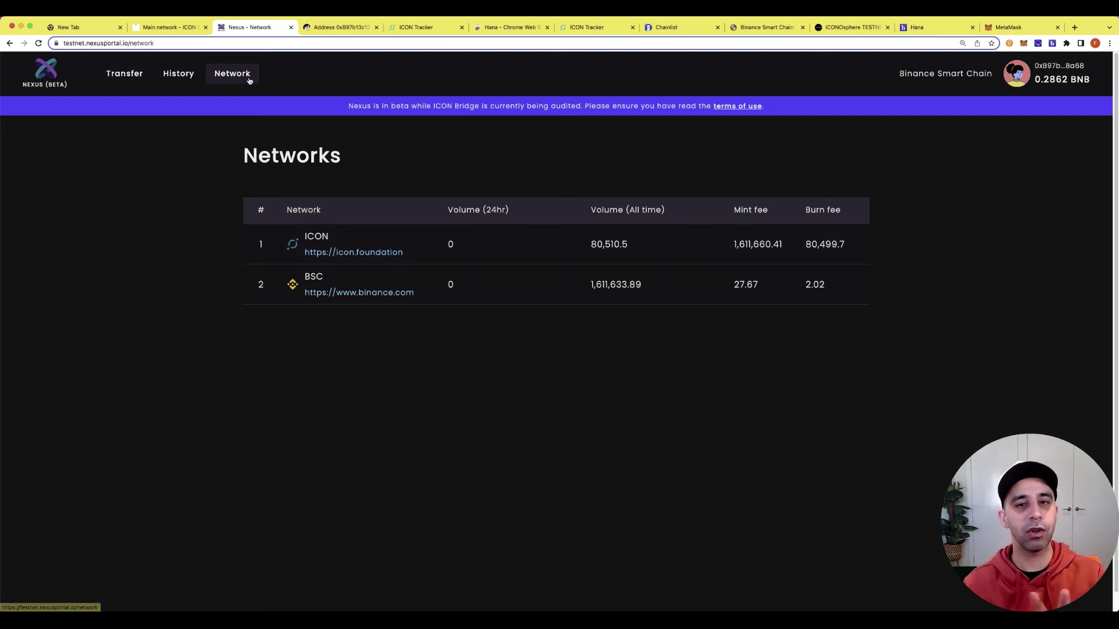
left_click(130, 74)
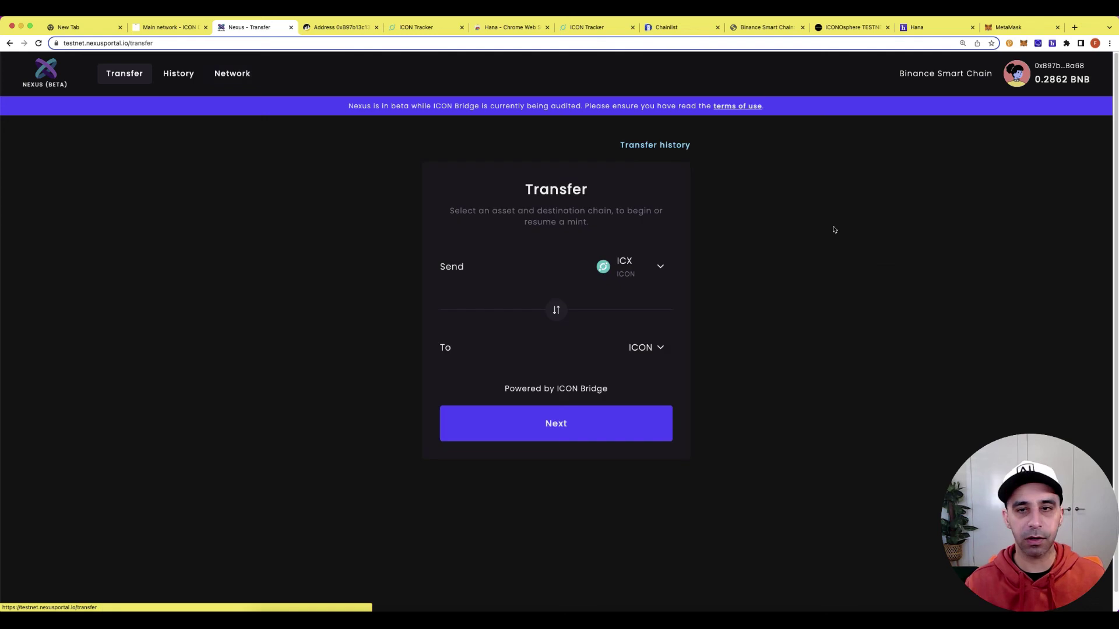
Confirm the 0.099 BNB transfer shows Success in history and 0.098 BNB arrived in Hana.
left_click(197, 81)
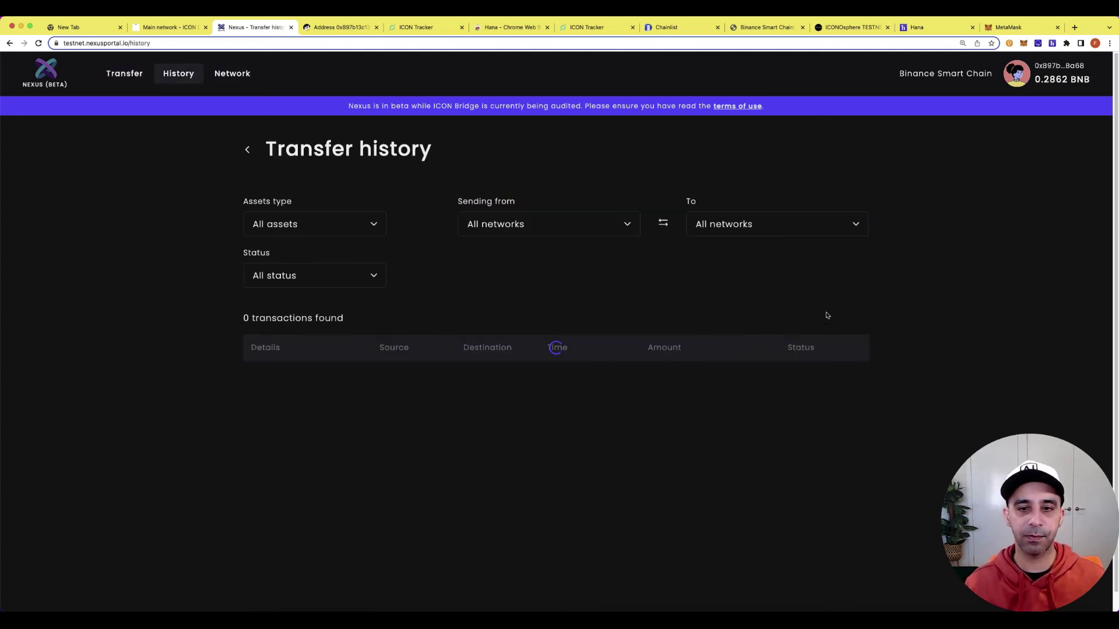
scroll(827, 316, "down", 1)
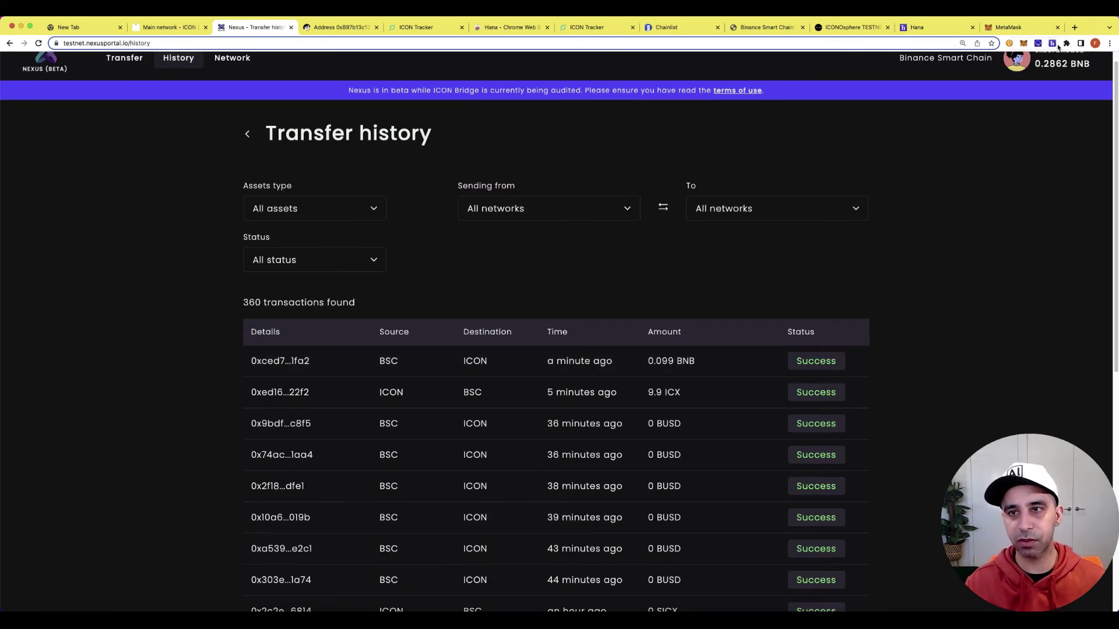
left_click(1052, 44)
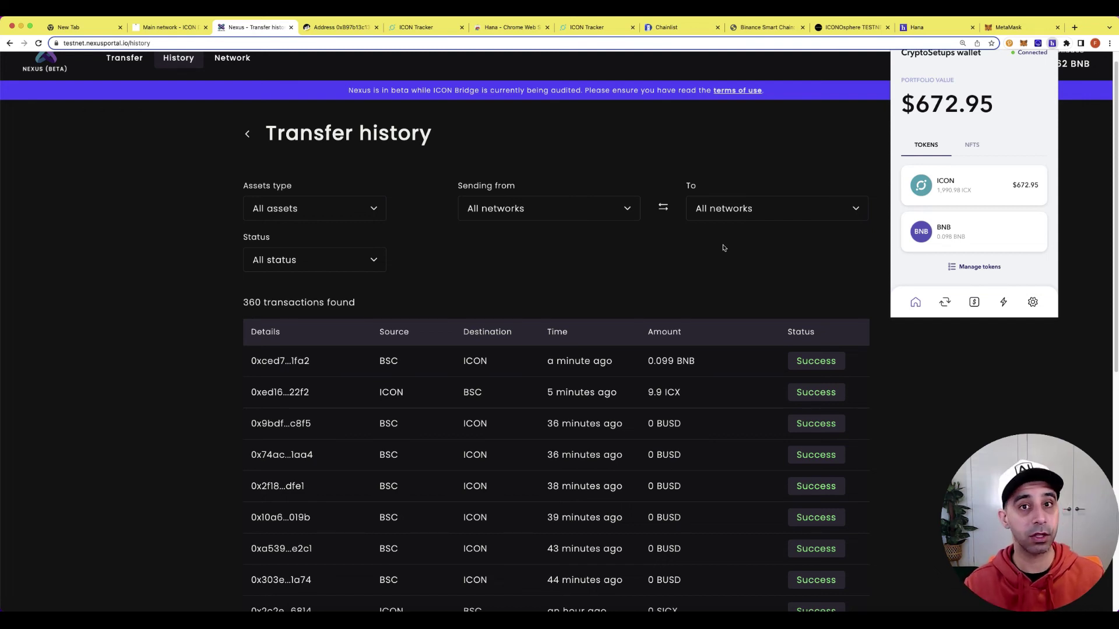
scroll(277, 146, "up", 1)
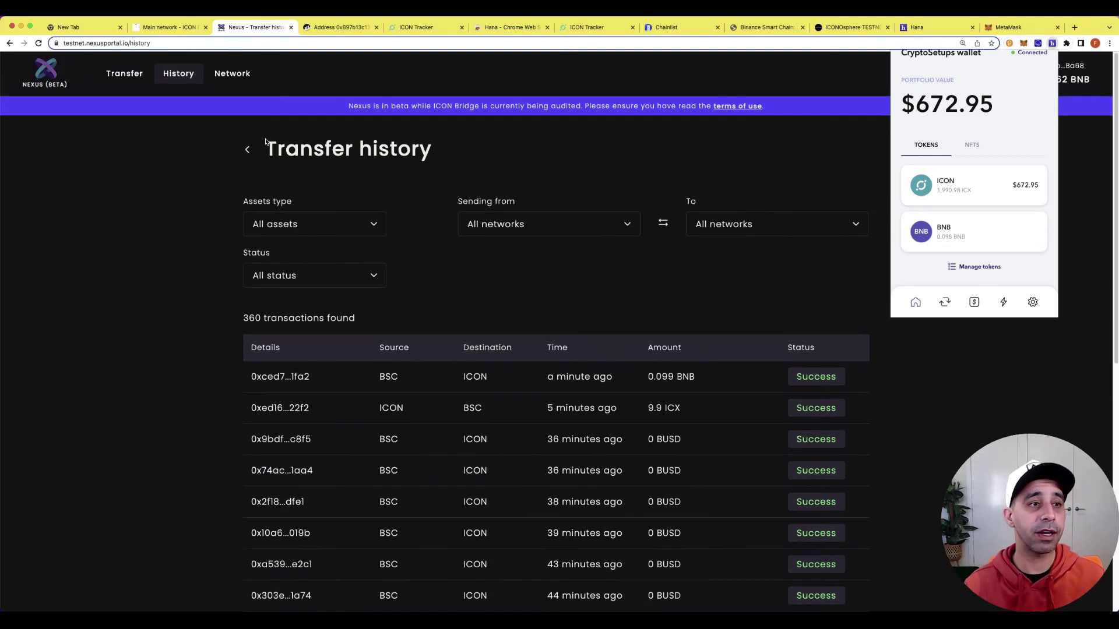
Back on the Transfer form, scroll through the list of assets available to send.
left_click(120, 85)
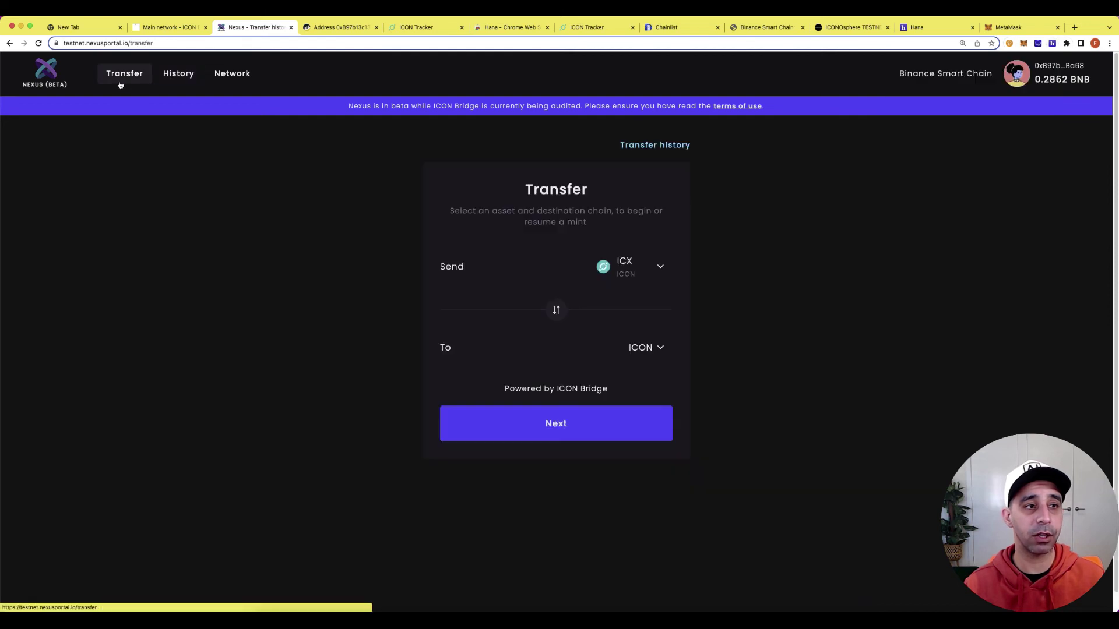
left_click(631, 276)
scroll(664, 302, "down", 3)
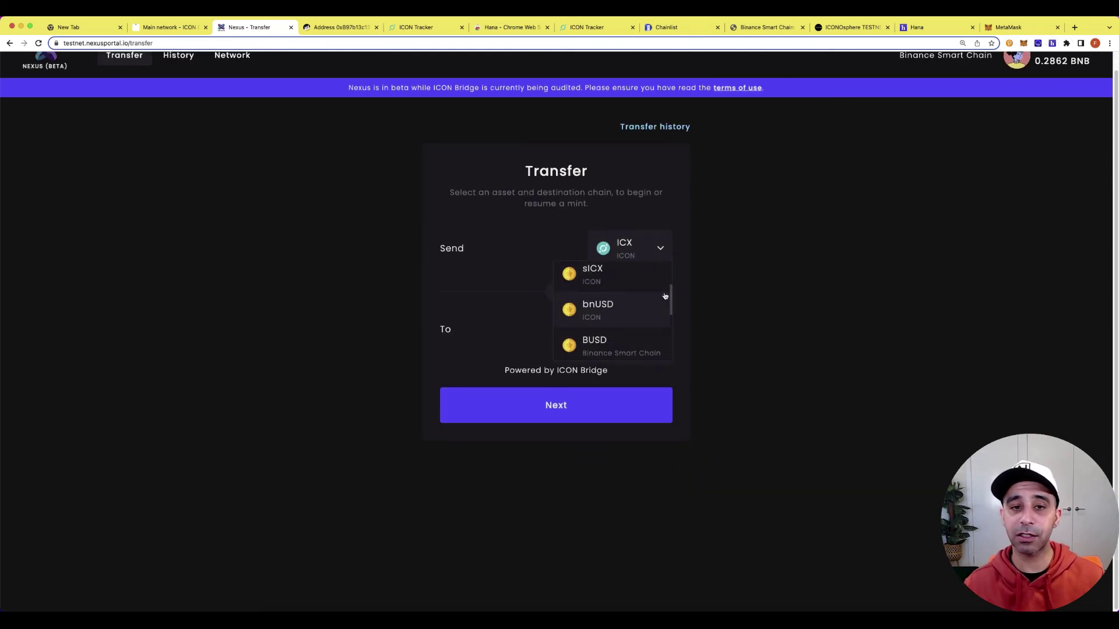
scroll(658, 303, "up", 3)
scroll(651, 309, "down", 1)
scroll(651, 310, "down", 2)
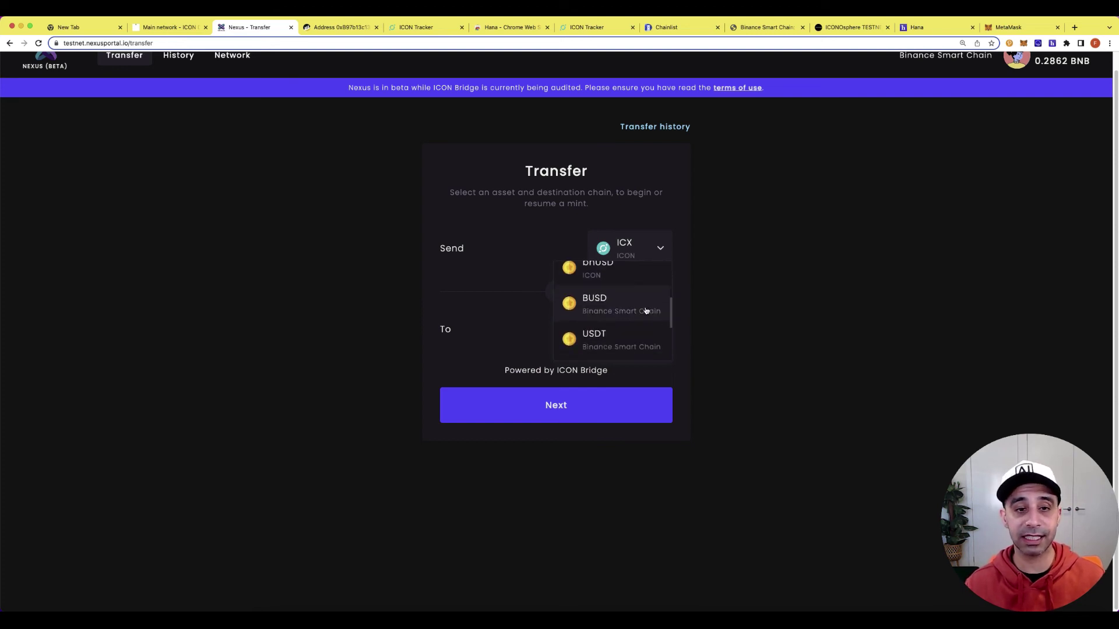
scroll(646, 311, "down", 4)
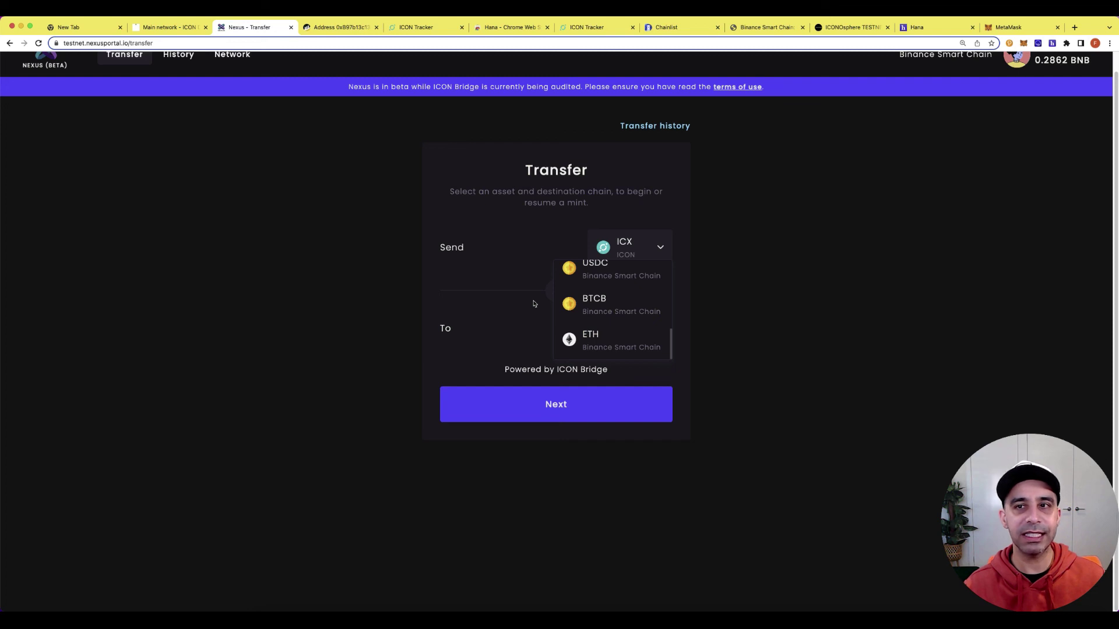
scroll(552, 303, "up", 5)
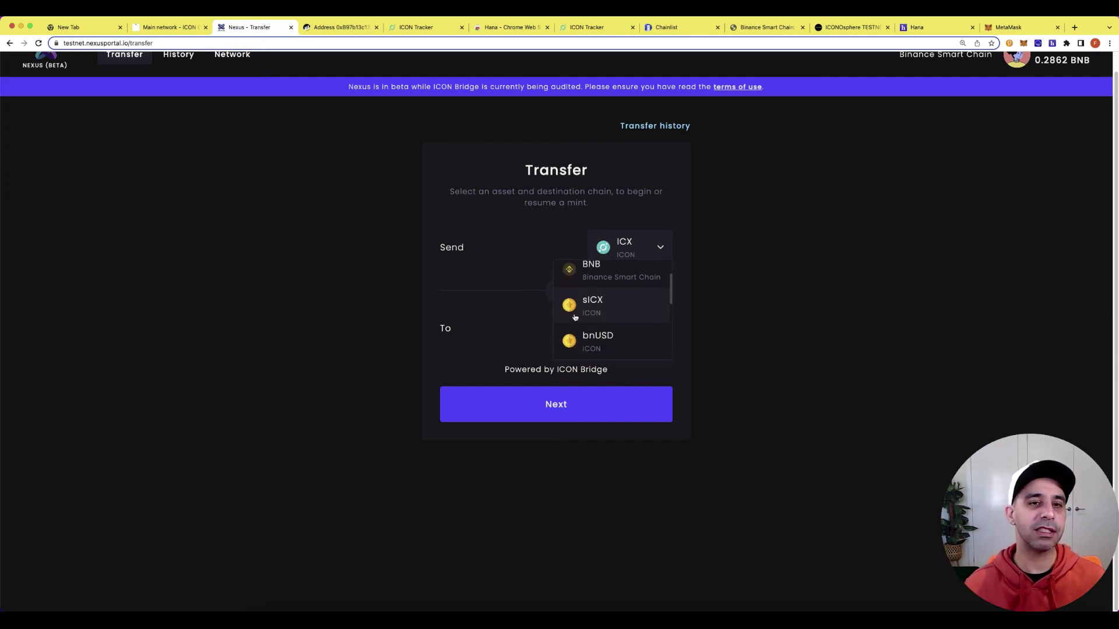
scroll(326, 291, "up", 1)
Close the asset list without choosing and bring up the Switch wallet options for MetaMask or ICON.
left_click(332, 295)
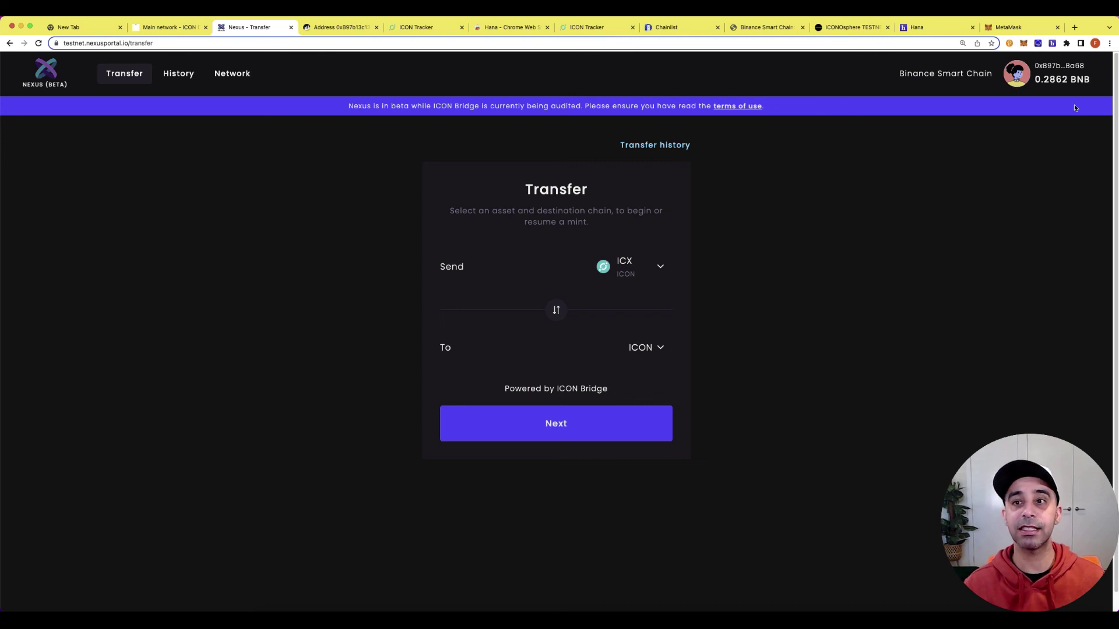
left_click(1024, 81)
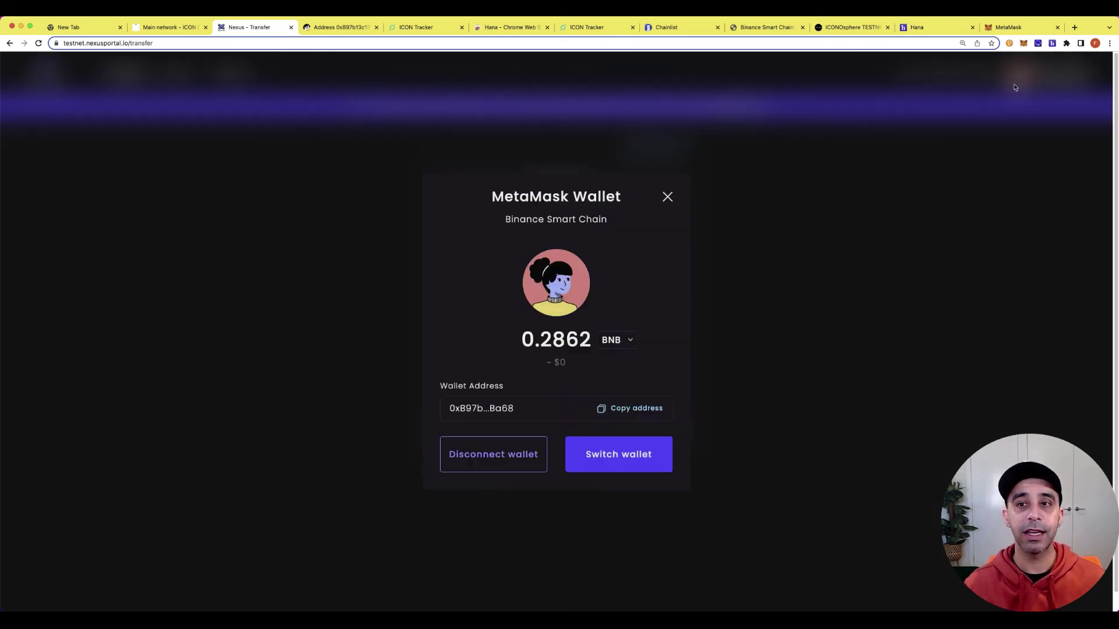
left_click(592, 463)
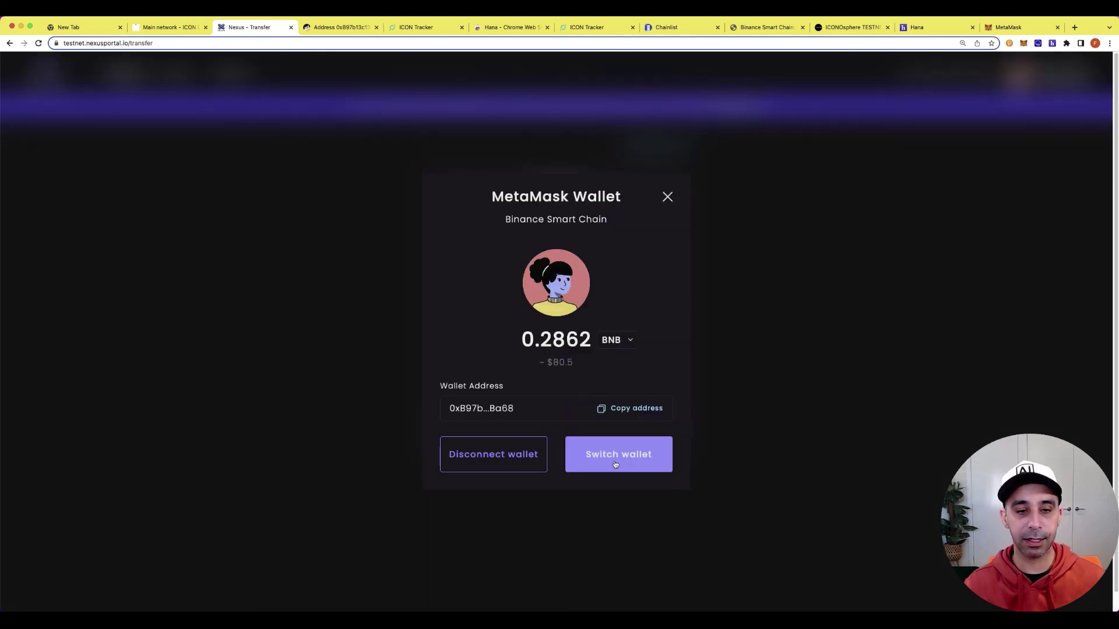